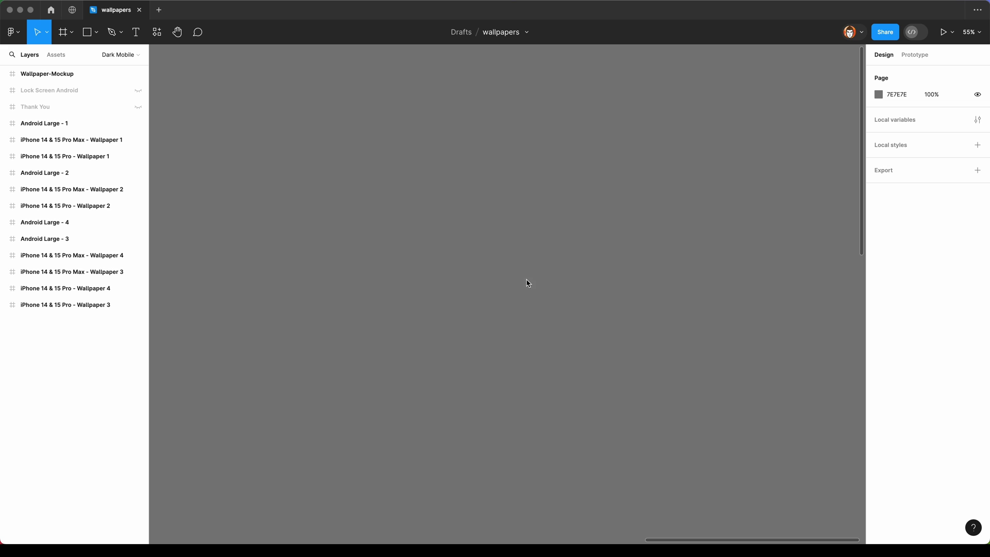
- Create an iPhone 14 & 15 Pro frame with a 3x export setting
key(f)
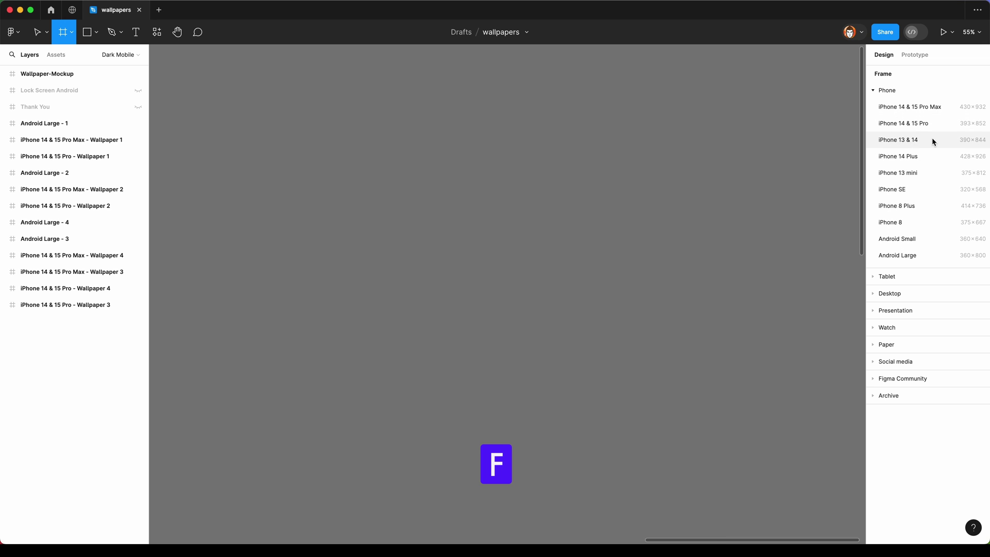
click(926, 124)
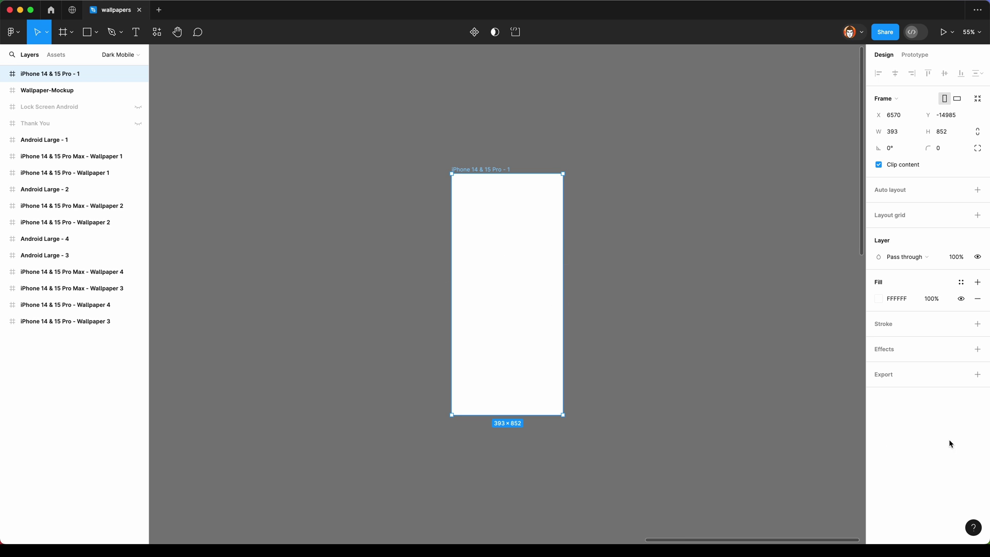
click(977, 375)
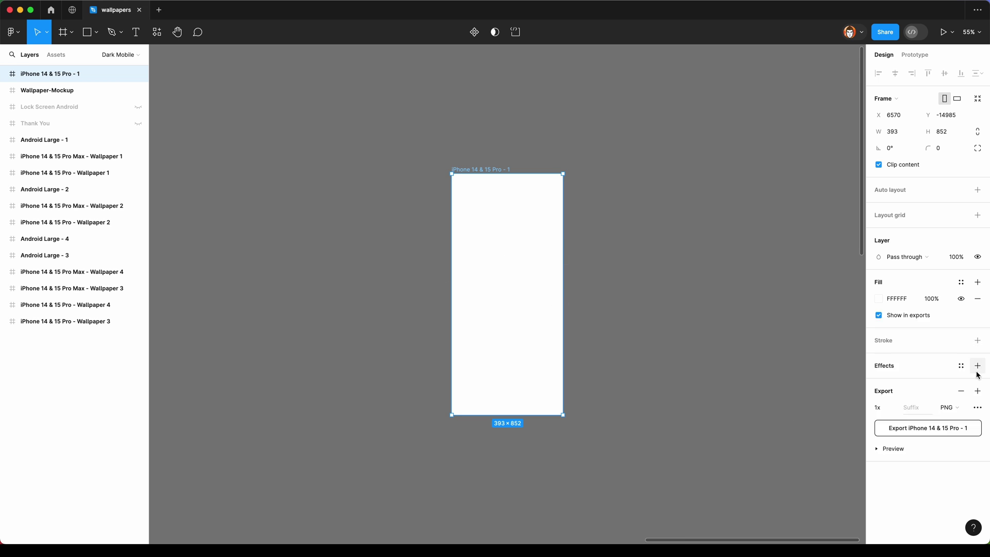
click(897, 409)
click(895, 448)
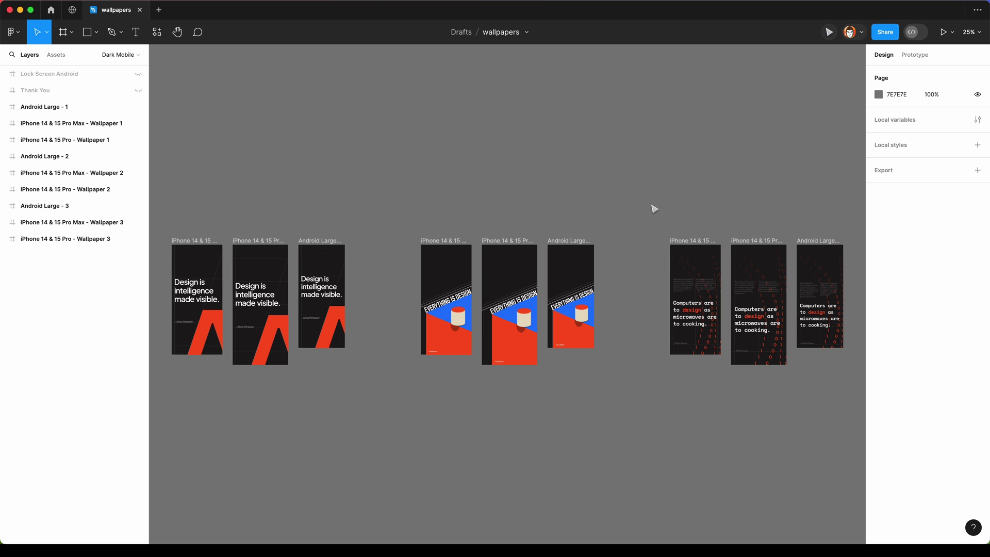
scroll(655, 208, right, 5)
- Duplicate the three 'Computers are to design' frames to the right and empty the iPhone Pro copy
drag(320, 221, 569, 447)
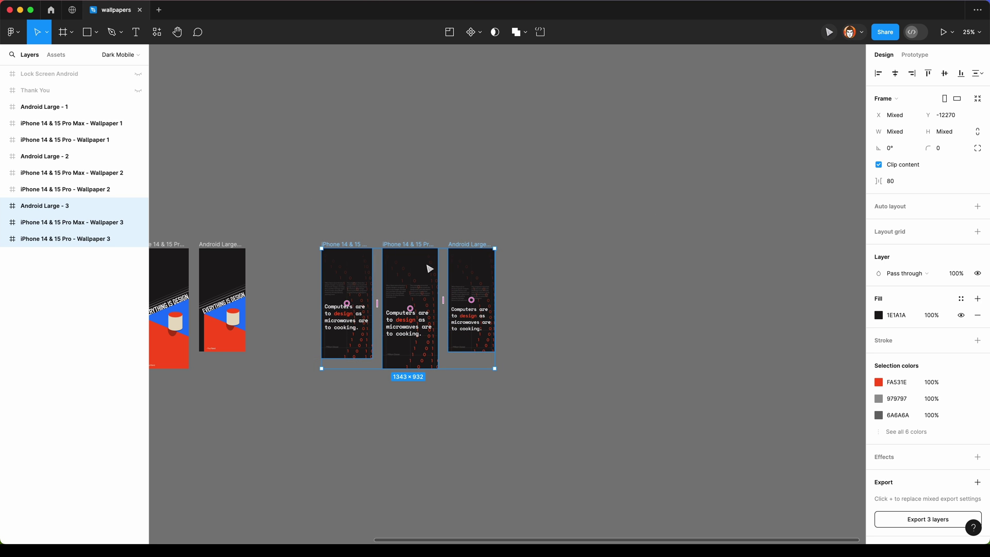
mouse_move(430, 268)
mouse_down()
mouse_move(688, 264)
mouse_move(663, 261)
mouse_up()
scroll(663, 261, up, 5)
click(401, 307)
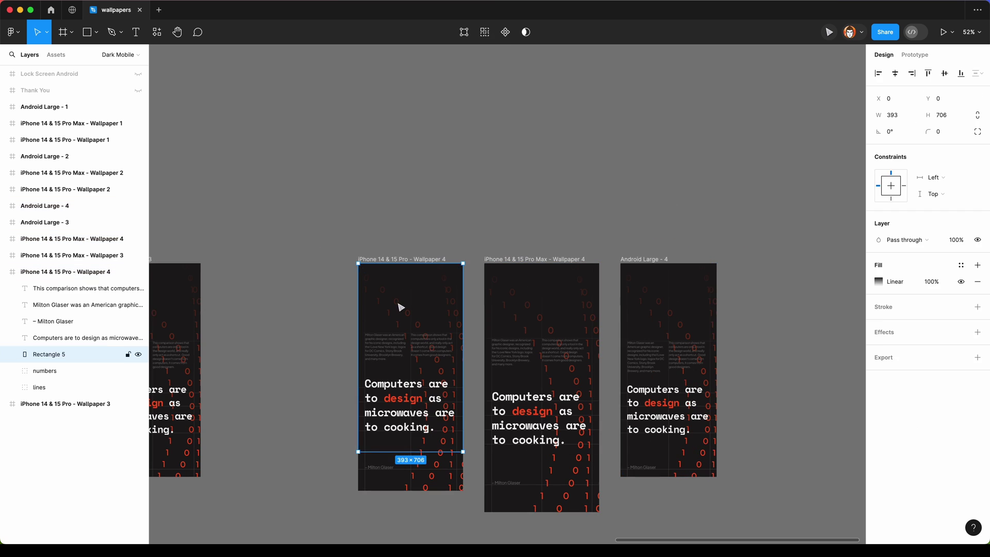
click(74, 288)
shift+click(69, 386)
key(Delete)
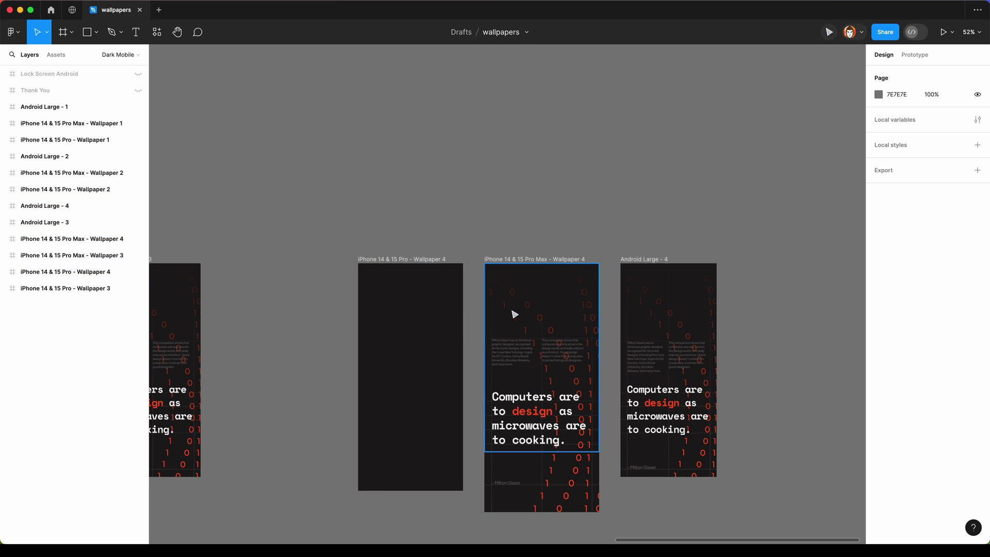
- Delete all contents of the Pro Max and Android copies
click(514, 314)
click(108, 256)
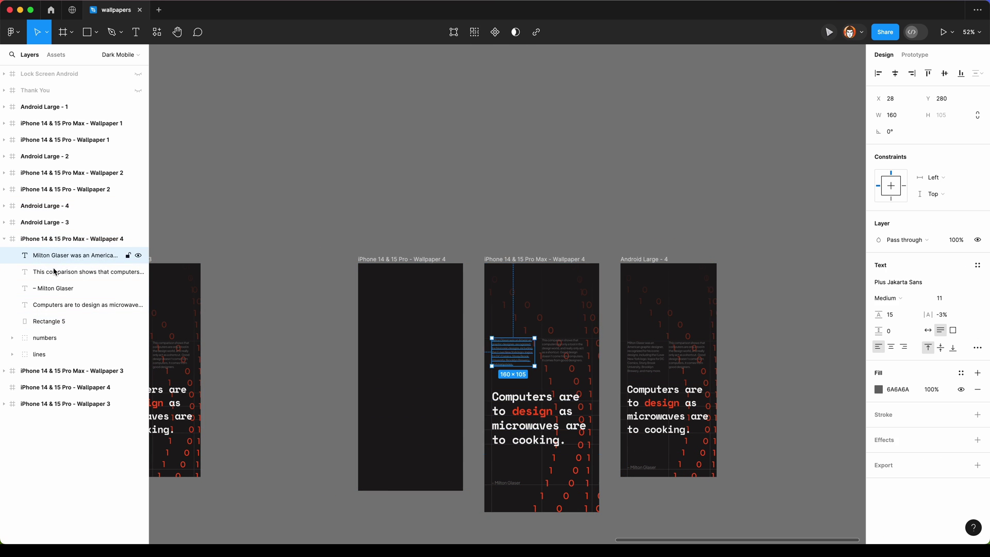
shift+click(38, 354)
key(Delete)
click(77, 222)
shift+click(73, 320)
key(Delete)
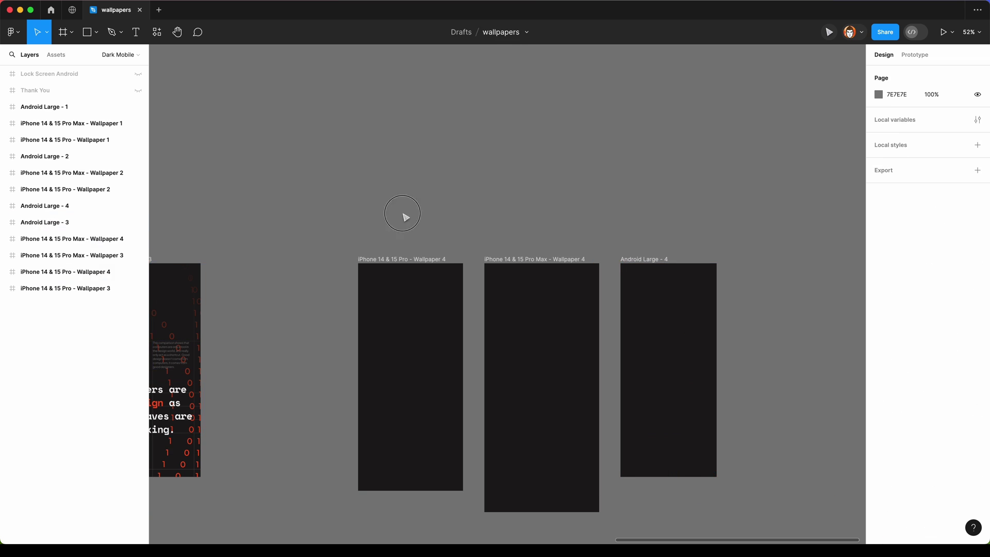
- Copy ThoughtCo's white-on-black spiral image from the Google Images 'golden ratio' results
click(449, 472)
scroll(462, 485, up, 3)
click(373, 525)
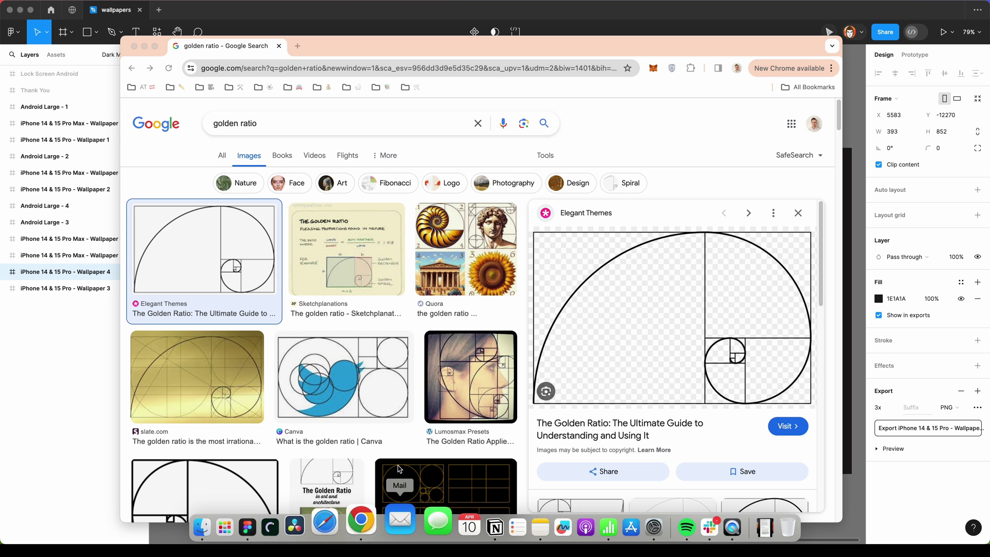
scroll(628, 313, down, 3)
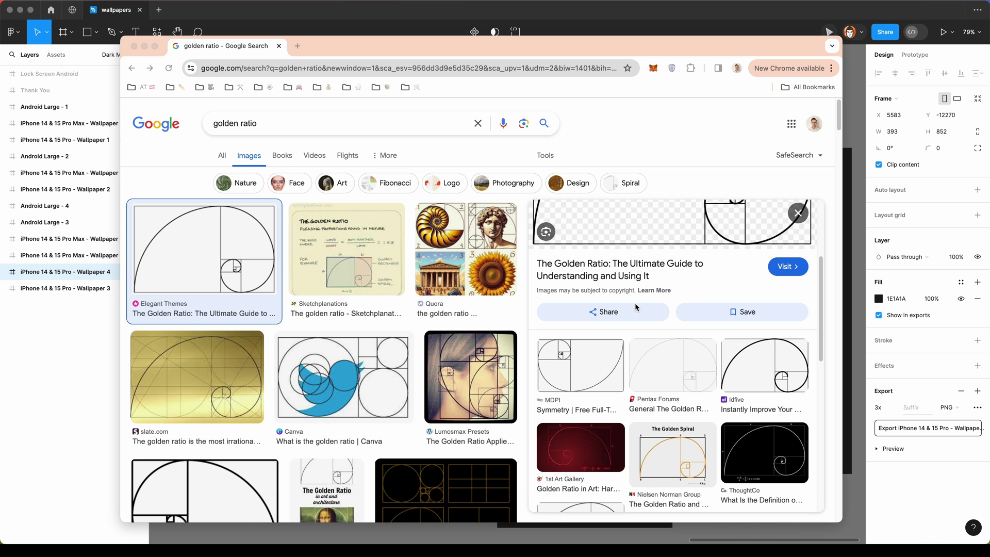
click(677, 370)
scroll(676, 386, down, 5)
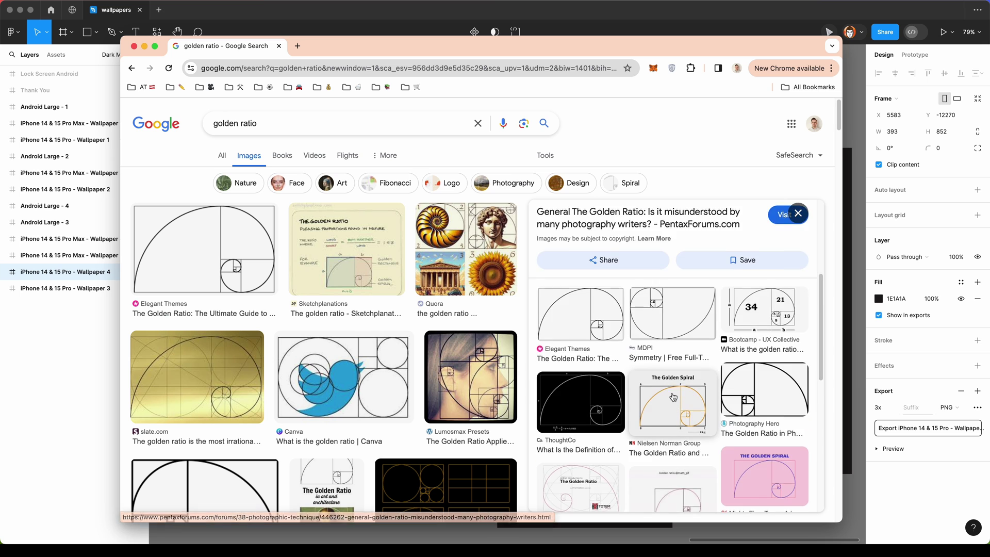
scroll(675, 422, down, 5)
scroll(675, 422, down, 3)
scroll(523, 398, down, 5)
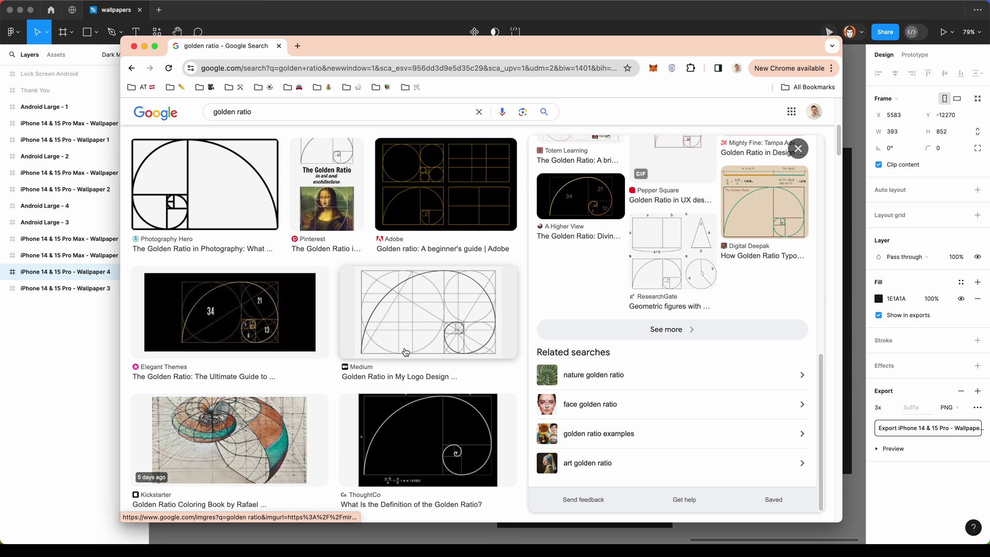
click(427, 439)
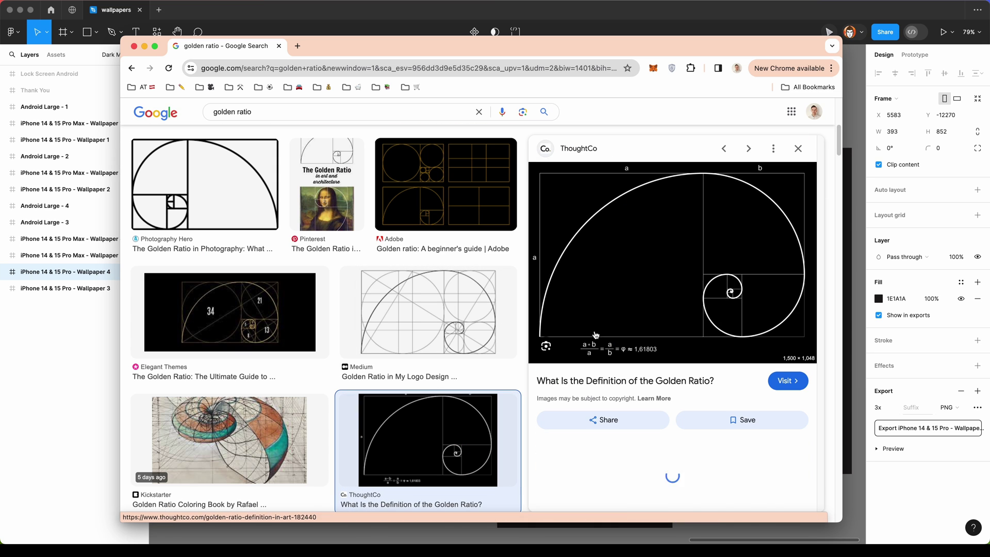
right_click(704, 257)
click(648, 384)
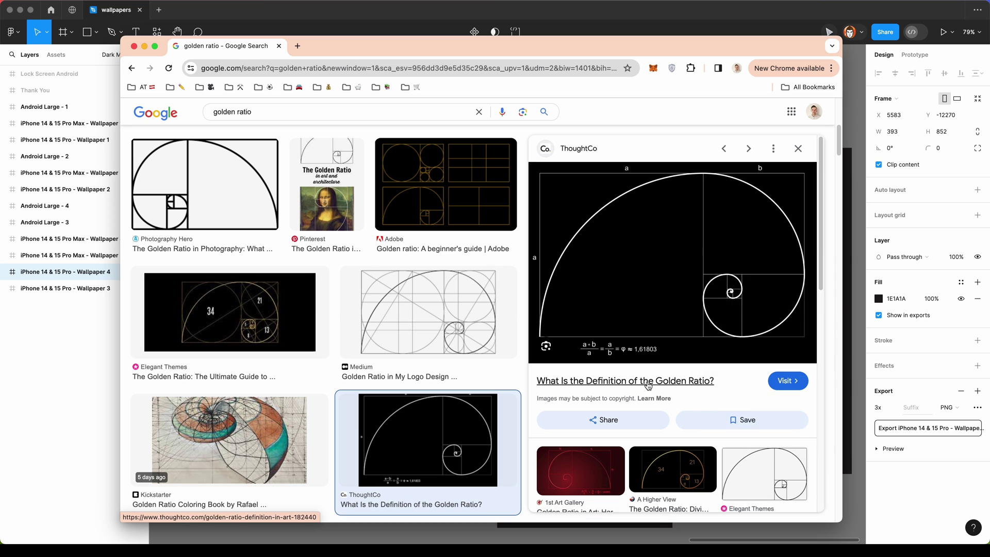
key(super+Tab)
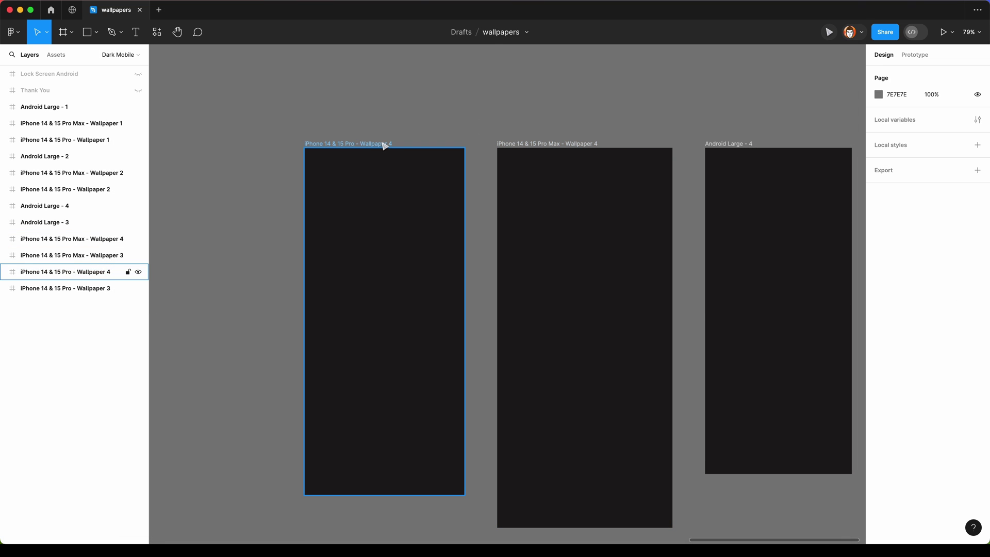
- Paste the spiral into iPhone Pro Wallpaper 4, rotate it -90°, and enlarge it to fill the frame
click(383, 145)
key(super+v)
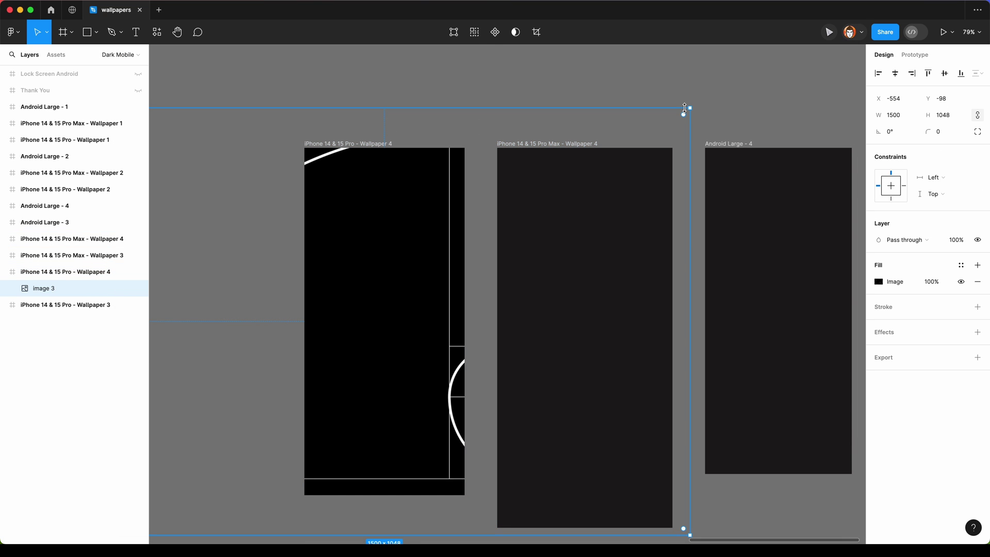
drag(690, 108, 490, 267)
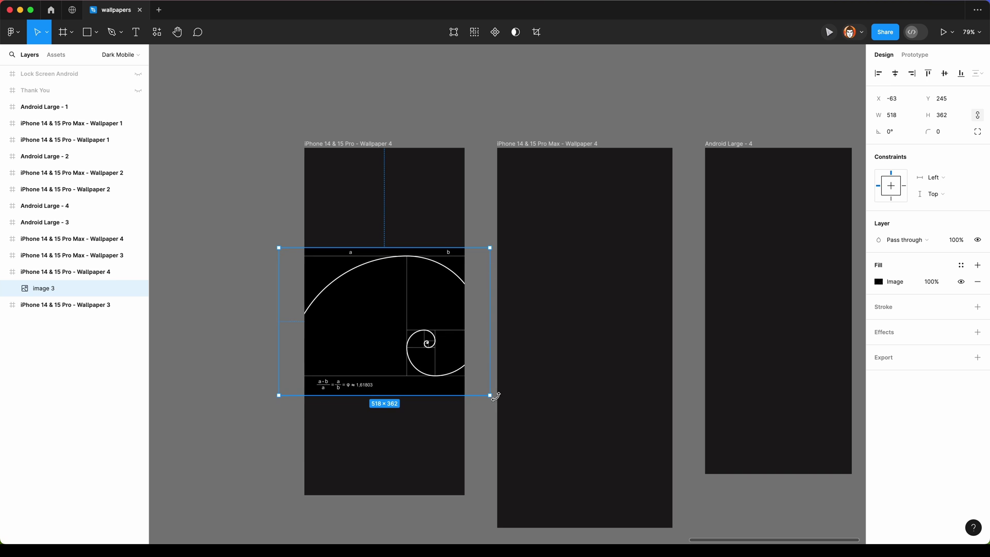
drag(496, 396, 332, 393)
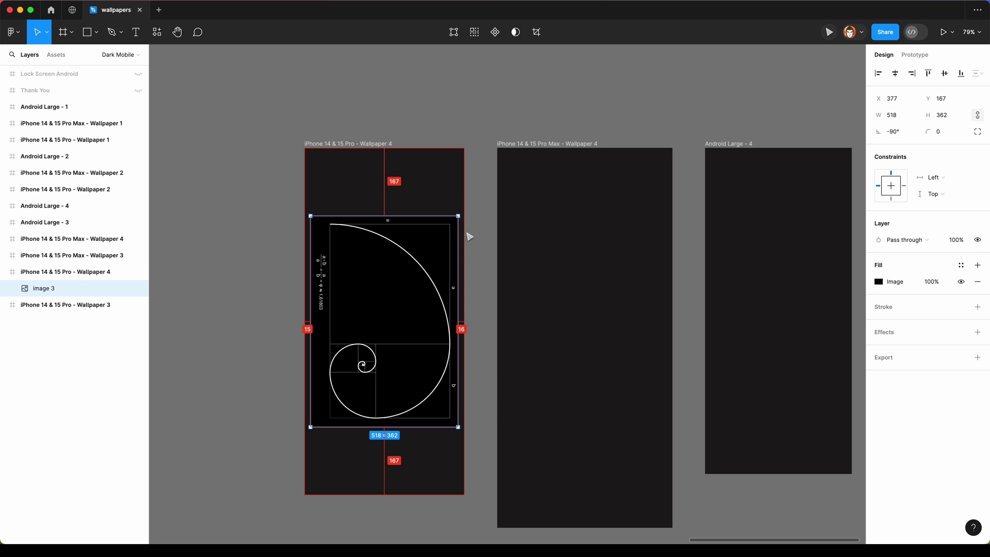
drag(458, 216, 492, 176)
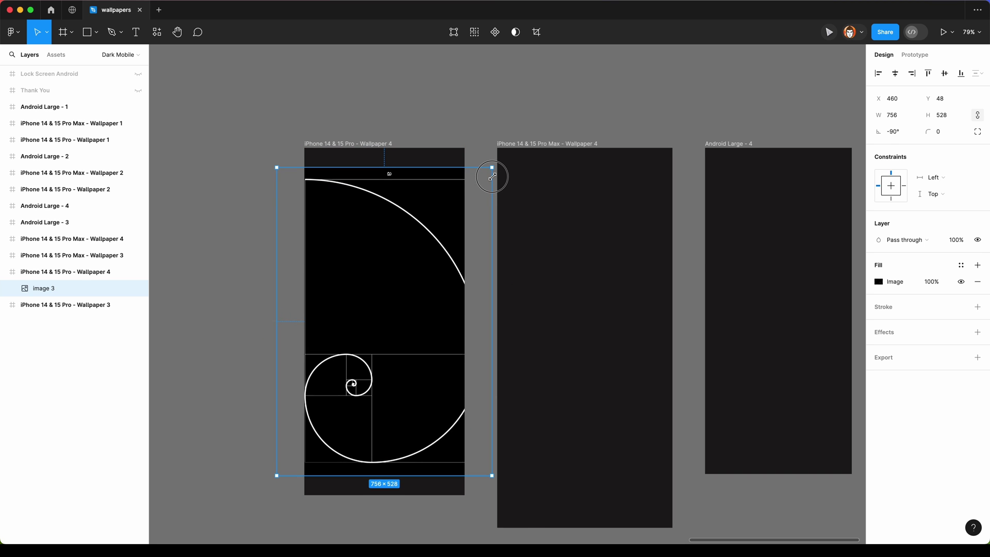
key(Escape)
scroll(431, 338, up, 3)
scroll(431, 338, up, 2)
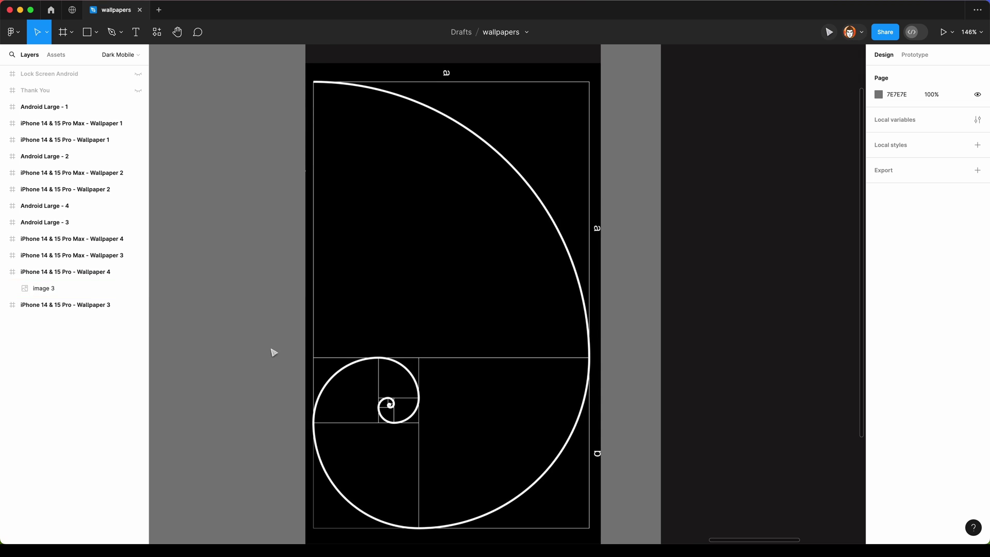
click(50, 288)
key(r)
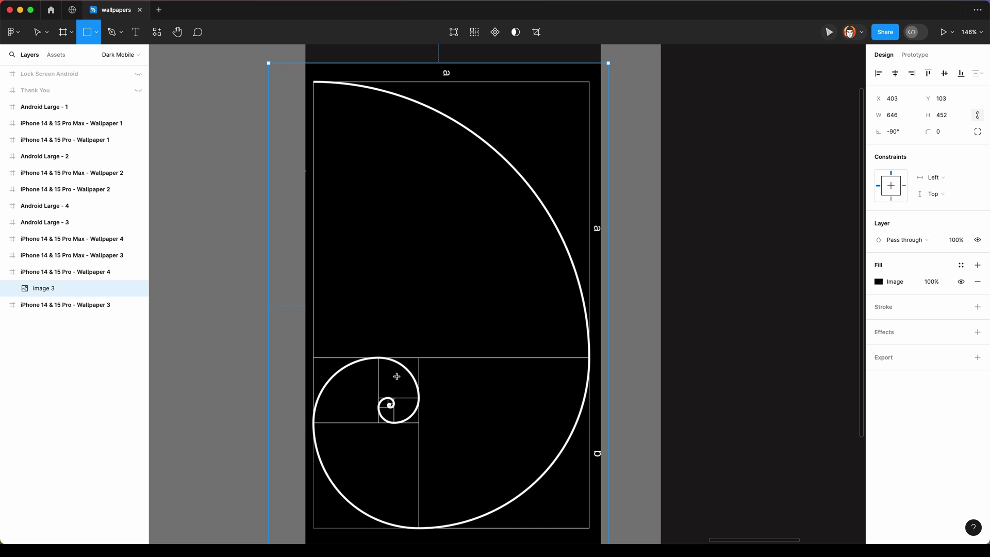
- Draw a 370×370 square over the spiral's largest section with a 3FEA24 green stroke
mouse_move(314, 82)
mouse_down()
mouse_move(555, 360)
mouse_move(592, 358)
mouse_up()
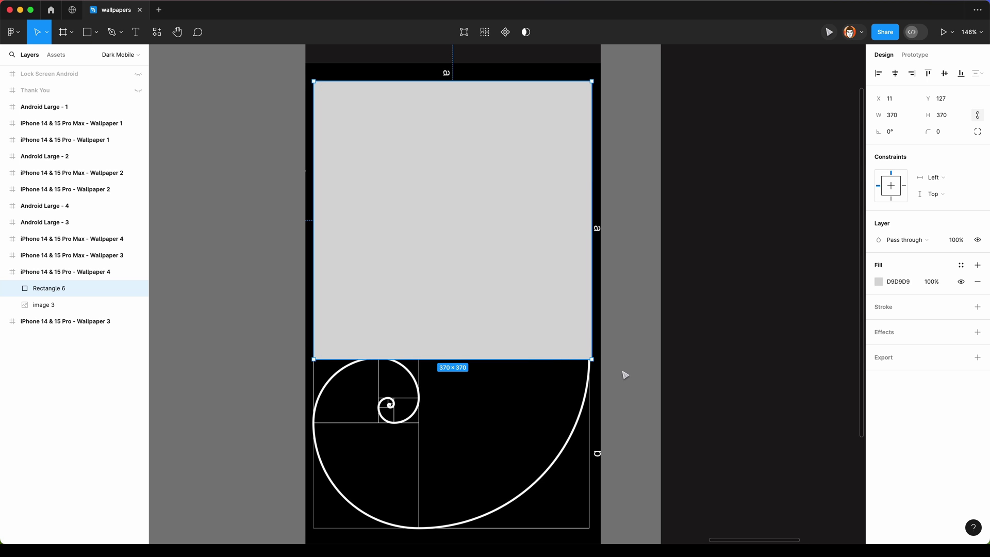
click(976, 307)
click(876, 326)
drag(846, 292, 847, 288)
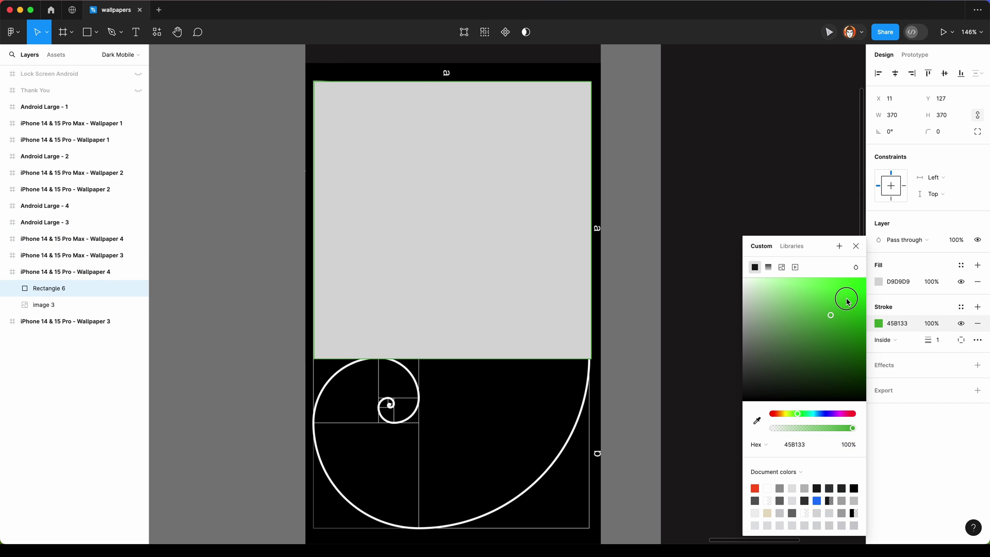
click(855, 247)
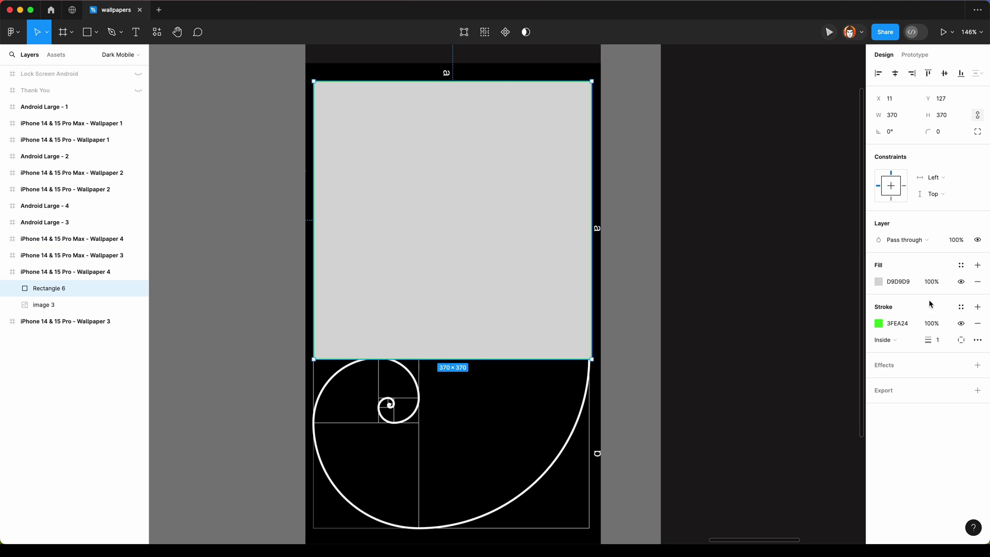
- Remove the square's fill, set its stroke weight to 2, and duplicate it
click(977, 282)
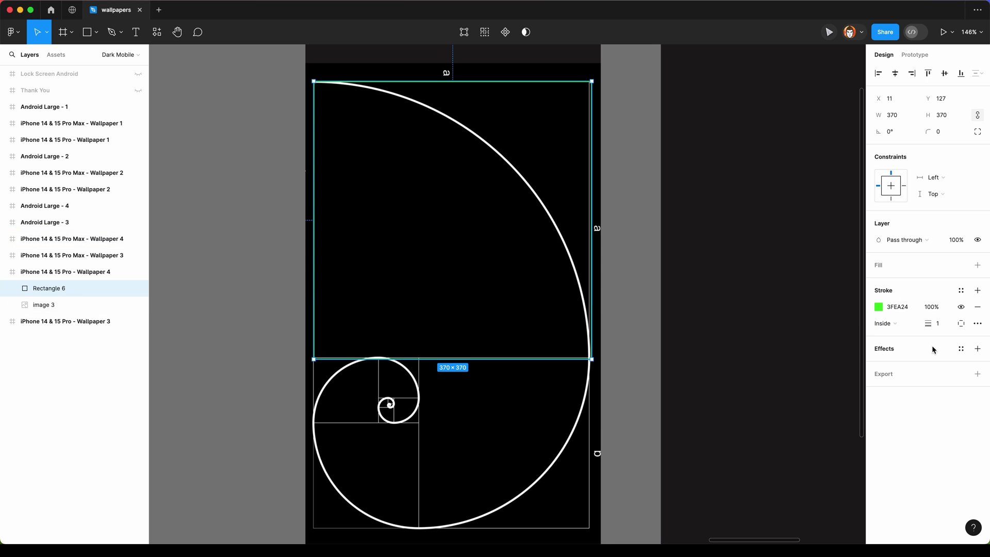
click(941, 329)
text(2)
key(Return)
click(634, 349)
click(537, 360)
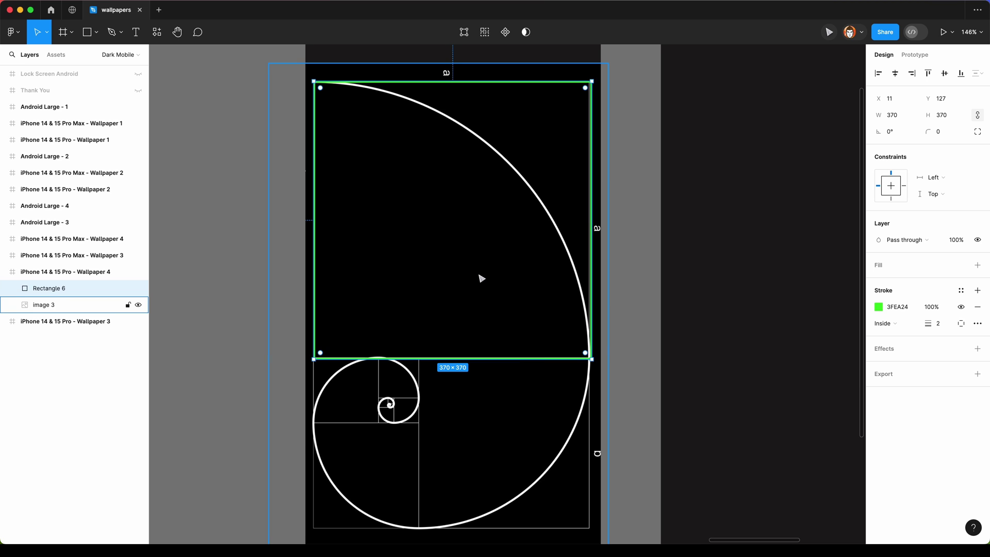
key(super+d)
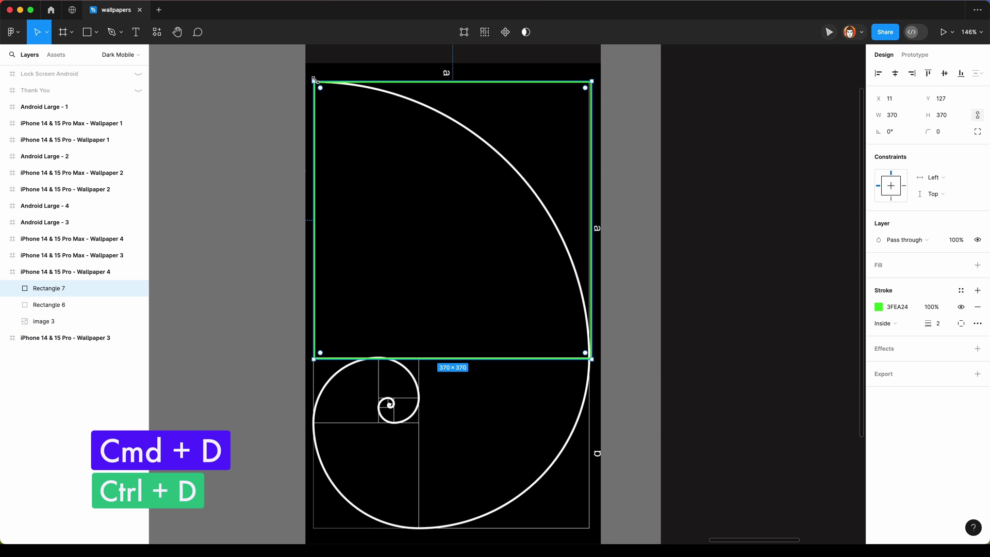
- Fit the copy into the 230 px section, then add a 143×143 copy at X 10
mouse_move(314, 80)
mouse_down()
mouse_move(419, 293)
mouse_move(430, 439)
mouse_up()
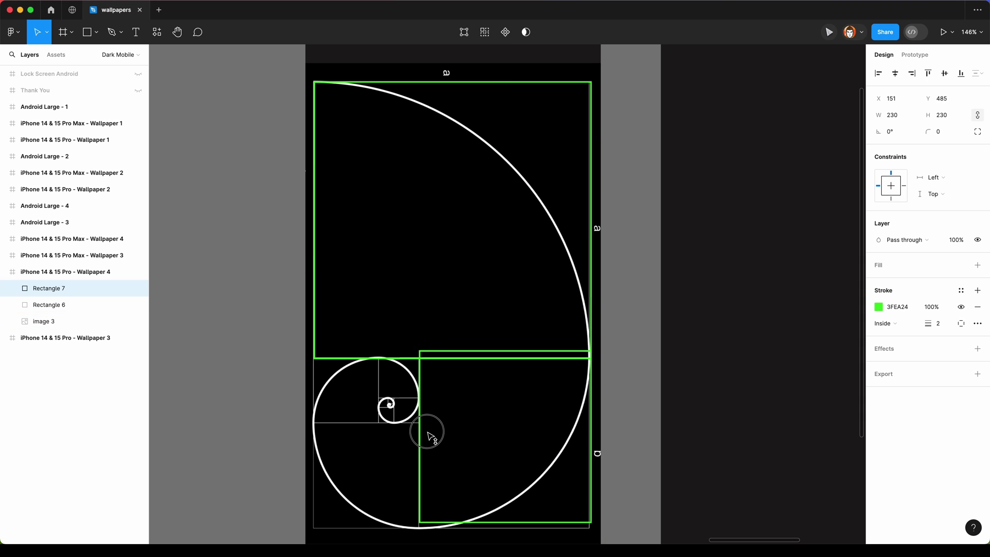
ctrl+scroll(601, 317, up, 10)
ctrl+scroll(607, 318, up, 2)
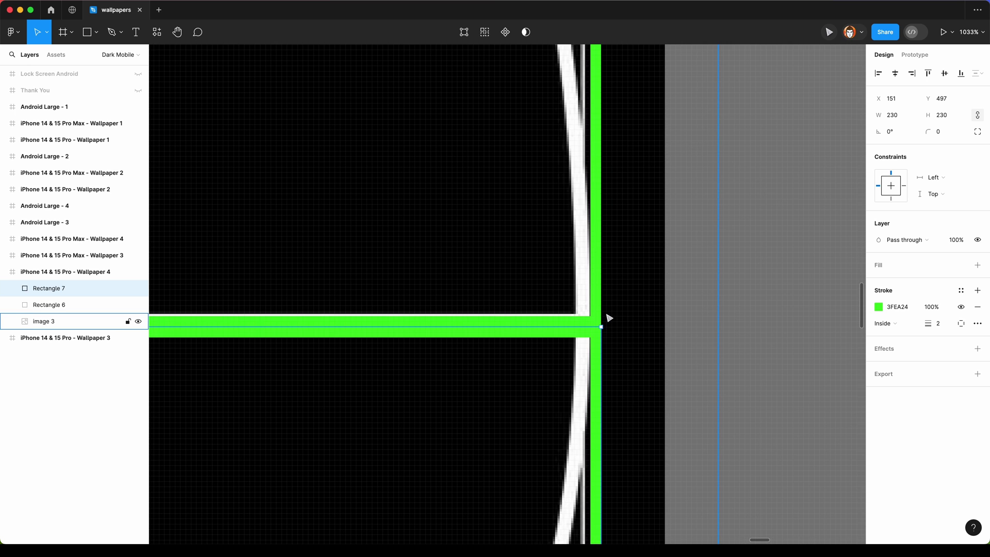
key(Up)
key(Up)
ctrl+scroll(605, 316, down, 10)
scroll(588, 232, down, 5)
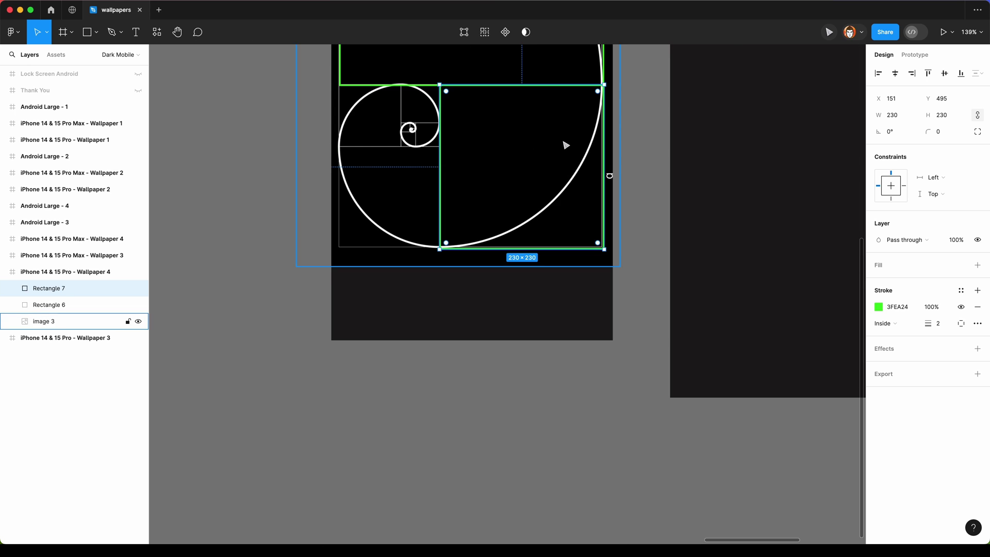
key(ctrl+d)
drag(604, 84, 520, 146)
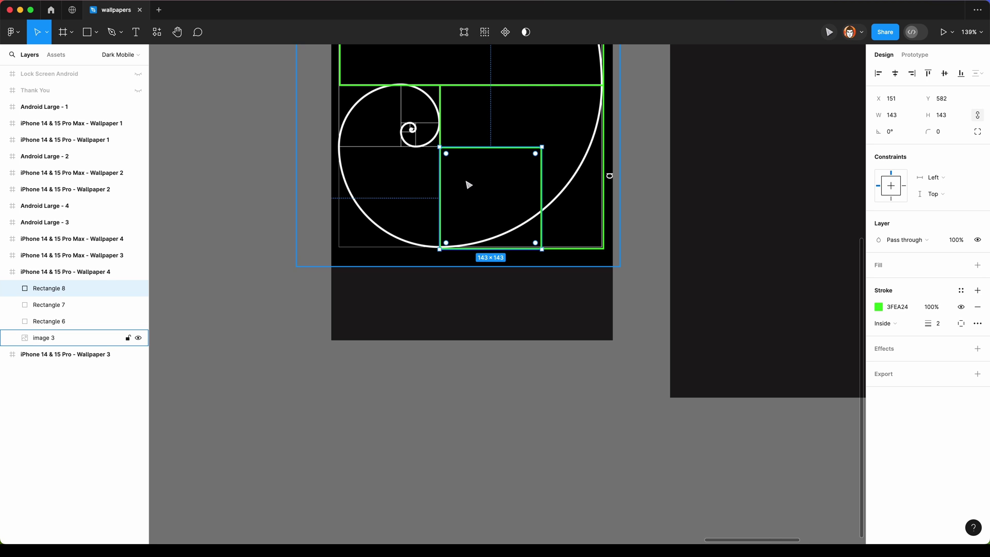
drag(465, 180, 369, 185)
scroll(420, 247, up, 10)
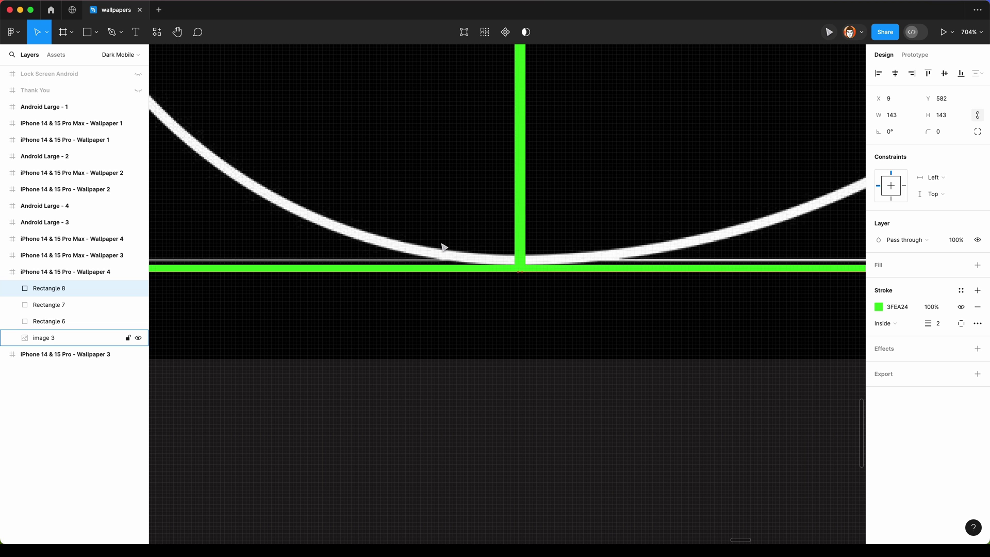
key(Left)
scroll(518, 225, up, 5)
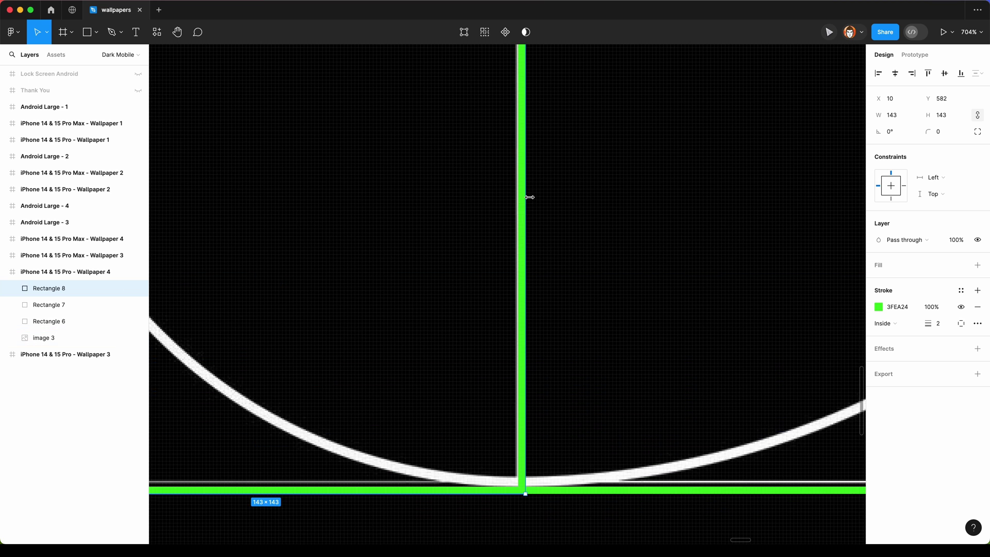
scroll(526, 196, down, 10)
scroll(480, 131, up, 1)
scroll(475, 116, up, 5)
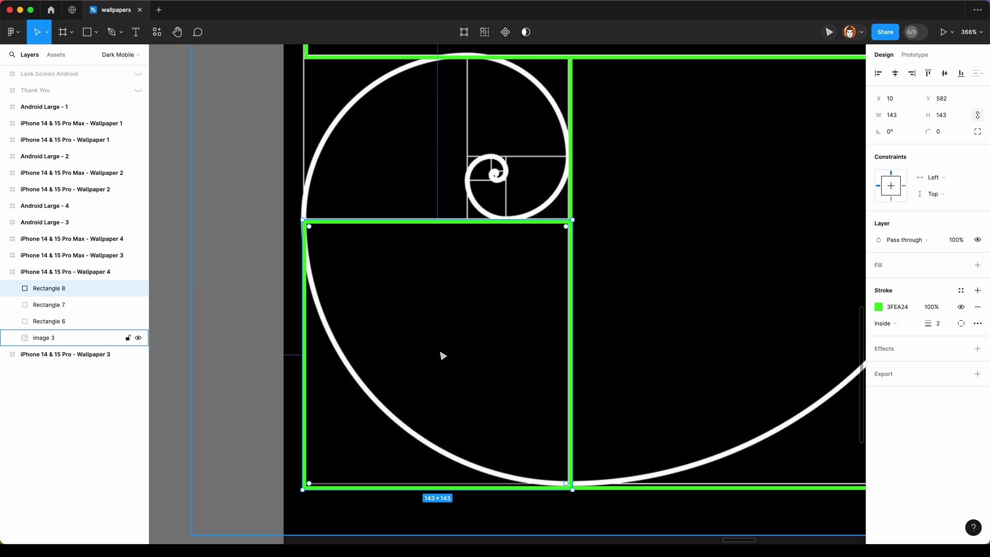
- Fade the spiral image to 30% opacity and add an 89 px green square
click(78, 340)
key(3)
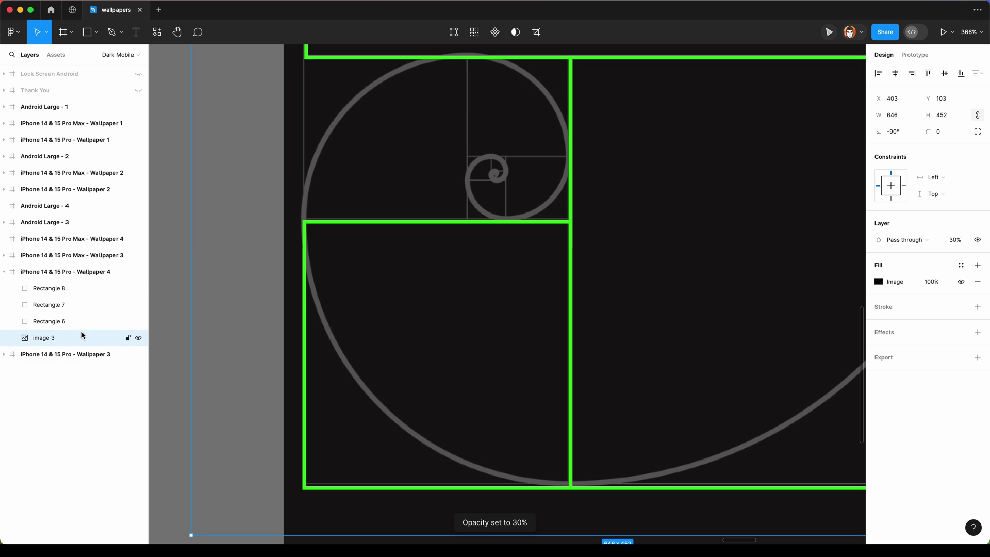
click(102, 329)
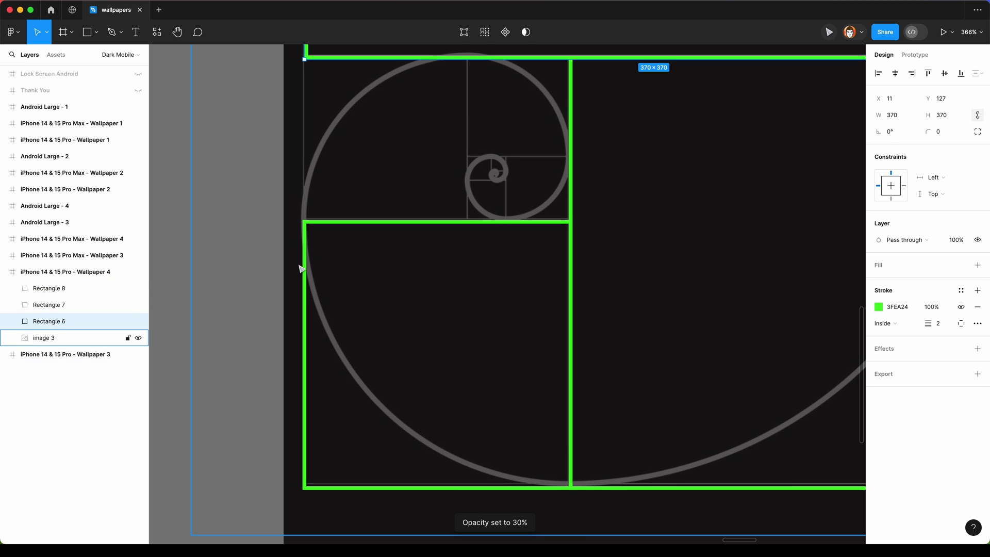
key(ctrl+v)
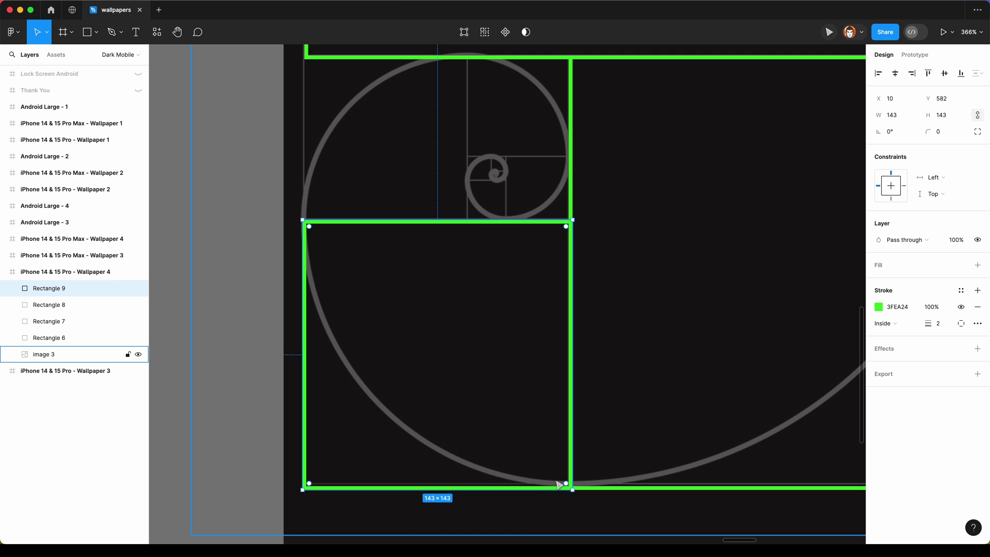
mouse_move(558, 484)
mouse_down()
mouse_move(459, 376)
mouse_move(466, 380)
mouse_move(457, 259)
mouse_move(482, 228)
mouse_up()
scroll(482, 227, up, 5)
scroll(486, 229, down, 3)
- Add progressively smaller squares of 56, 35, 23, 14 px and smaller toward the centre
key(super+d)
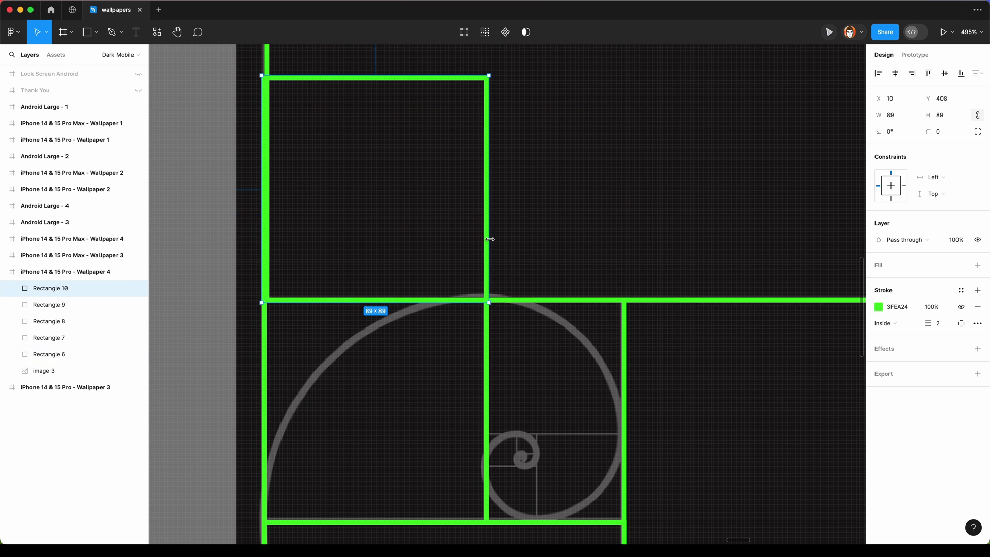
drag(263, 78, 624, 440)
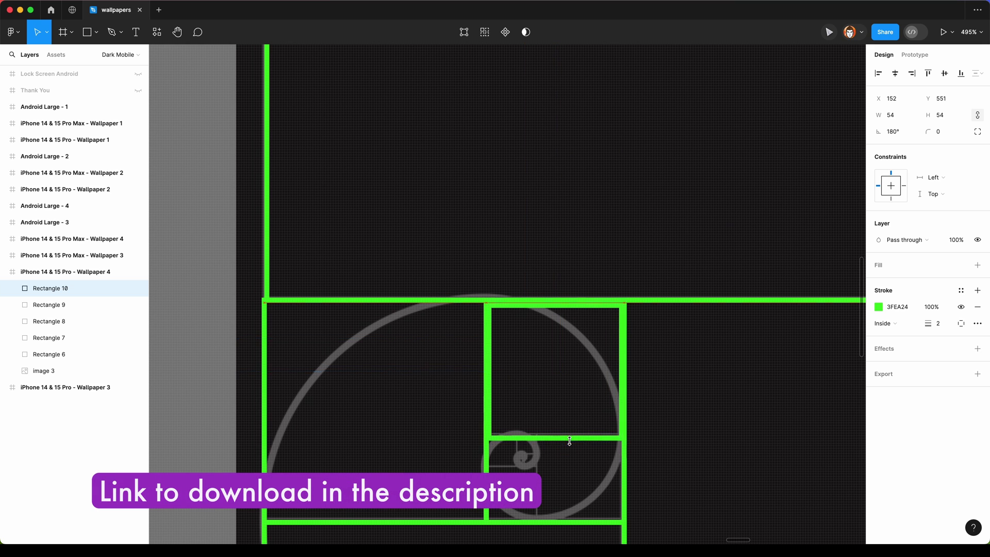
scroll(627, 436, down, 4)
alt+drag(549, 275, 547, 356)
drag(485, 221, 538, 273)
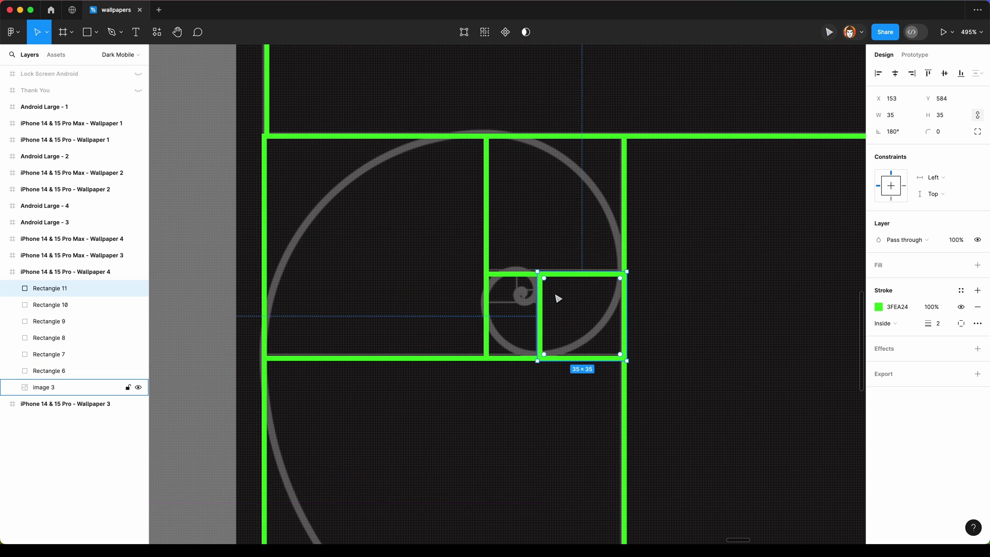
scroll(557, 298, up, 3)
alt+drag(621, 287, 614, 467)
drag(658, 511, 451, 307)
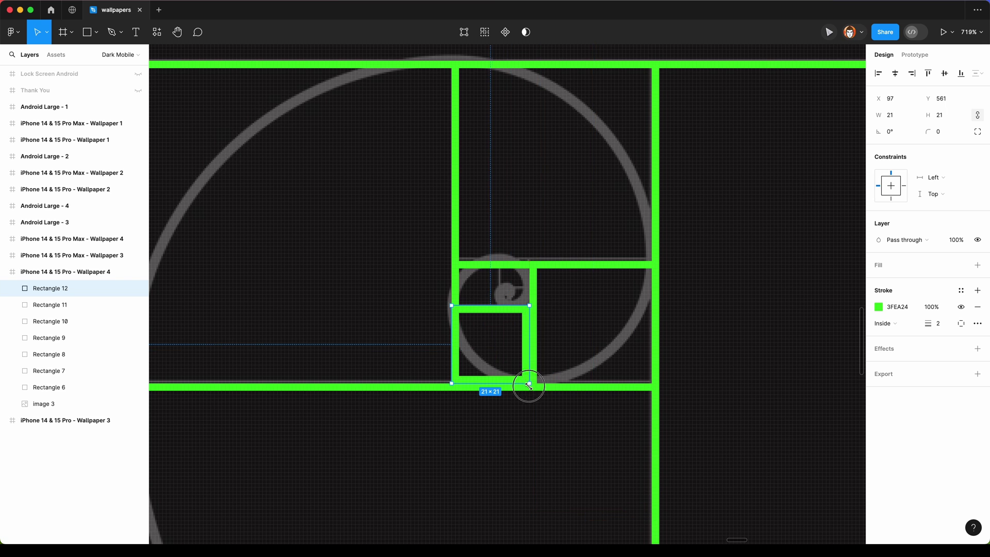
alt+drag(527, 379, 472, 309)
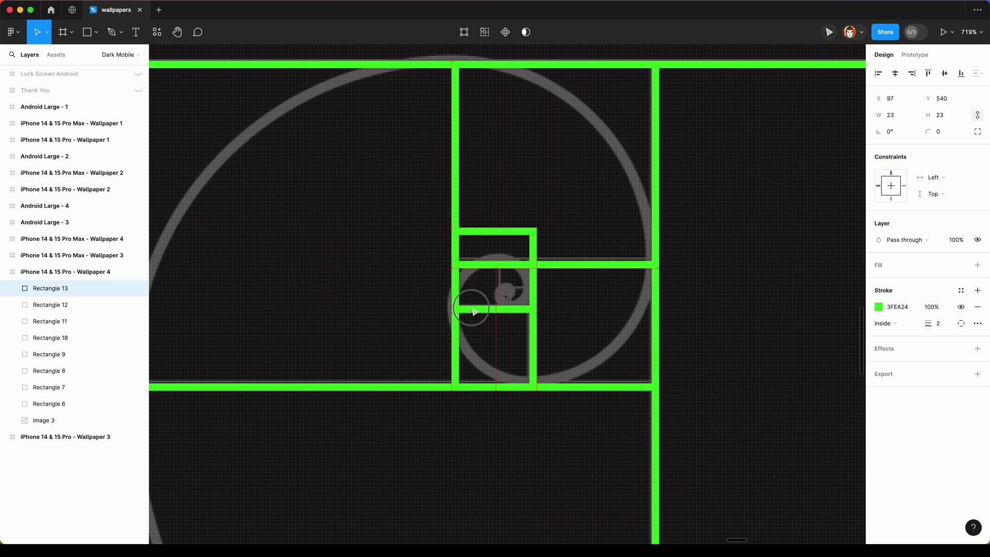
drag(534, 229, 501, 262)
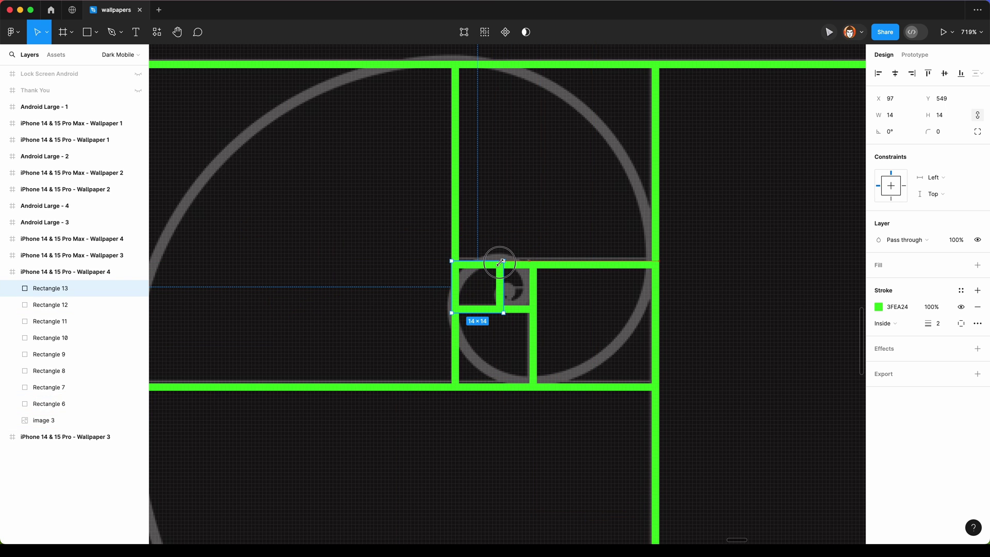
scroll(518, 279, up, 5)
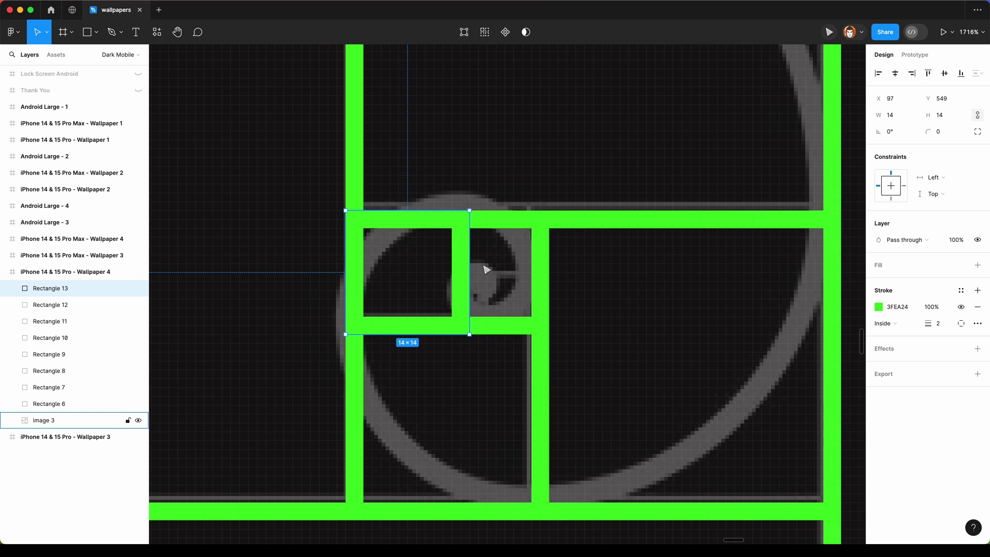
alt+drag(398, 272, 478, 272)
drag(424, 335, 481, 286)
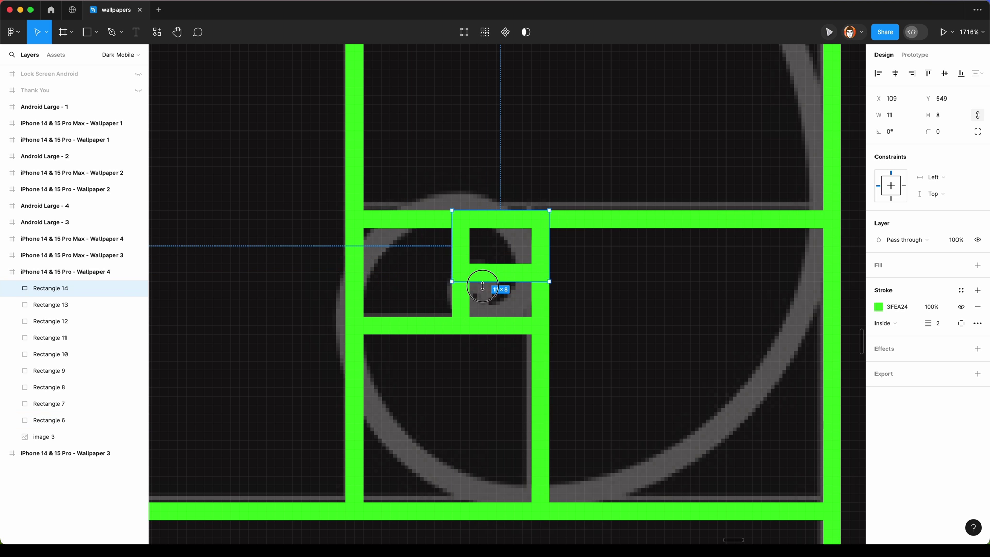
scroll(283, 294, down, 5)
scroll(285, 296, down, 3)
- Check the sizes of the 89, 56, 23 px and smallest squares
click(285, 296)
scroll(285, 297, up, 2)
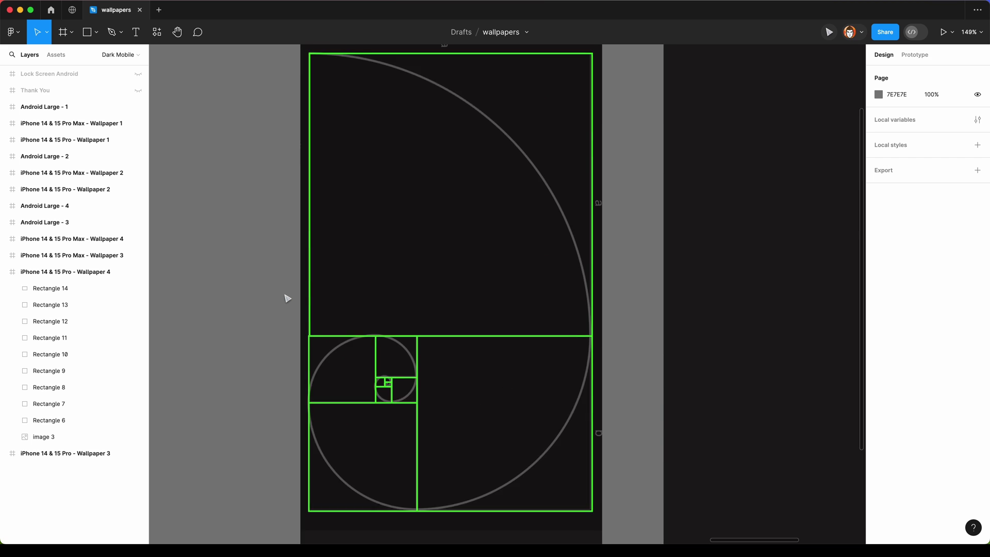
scroll(302, 271, up, 2)
scroll(302, 271, down, 3)
click(301, 274)
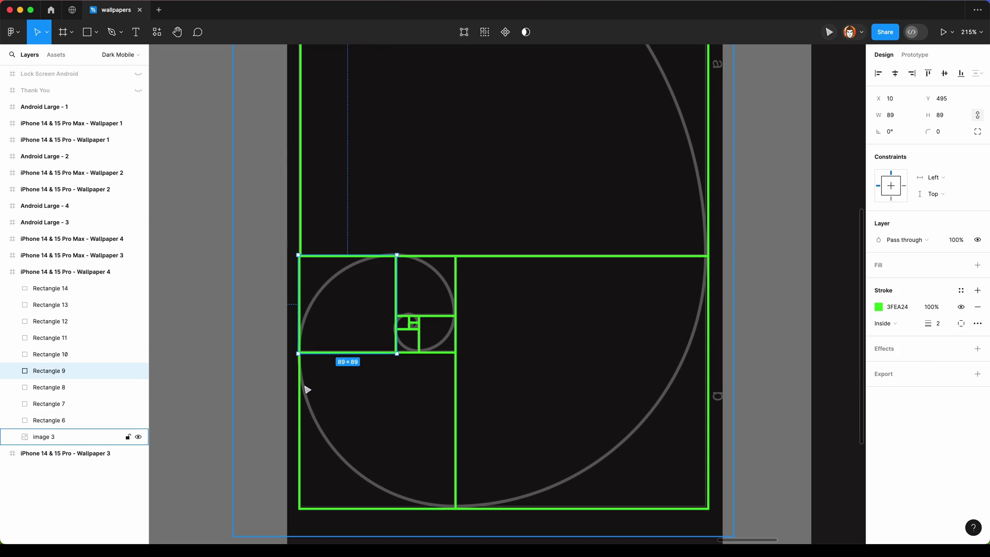
shift+click(303, 389)
key(Escape)
scroll(413, 325, up, 3)
click(410, 404)
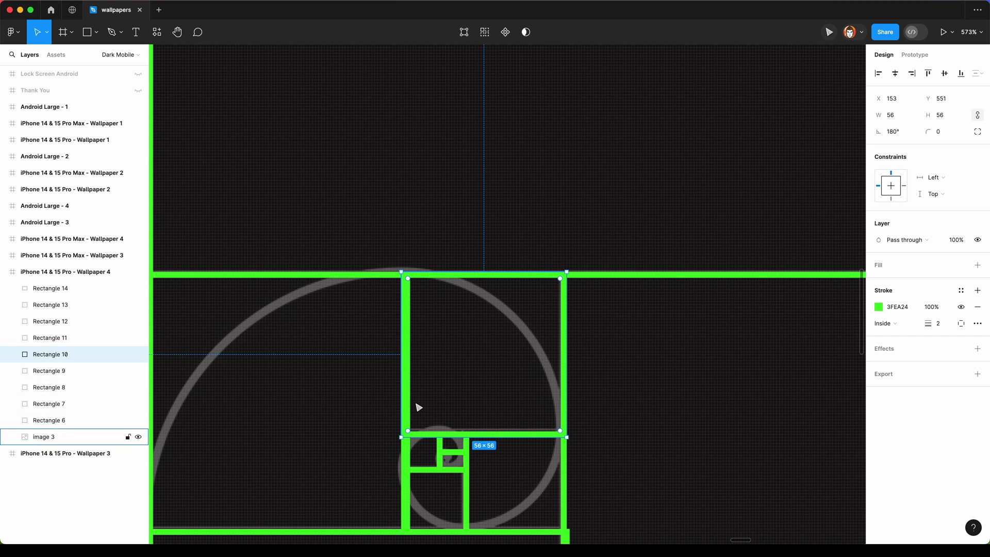
click(403, 436)
scroll(410, 437, up, 3)
scroll(402, 329, up, 3)
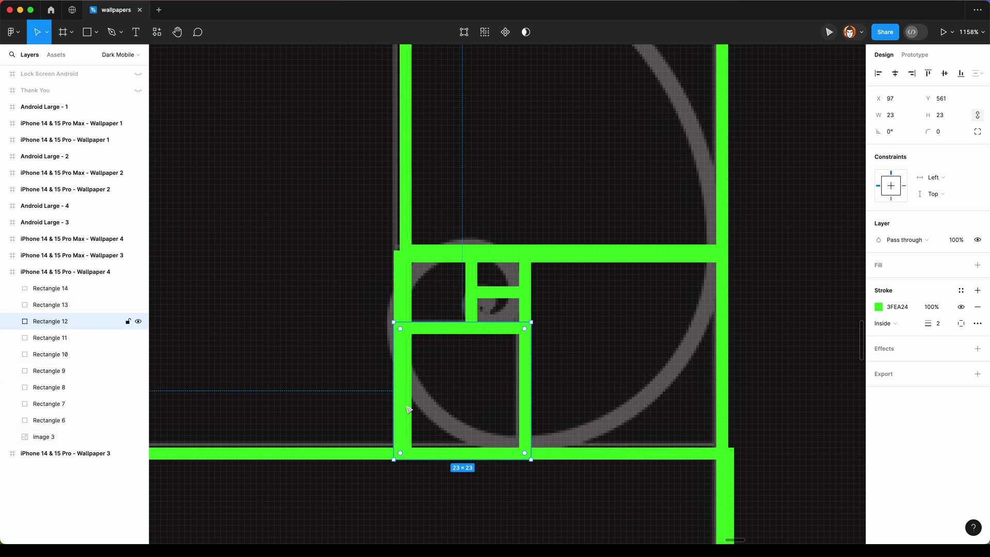
click(410, 412)
- Reposition the 13 px and tiniest squares, then select Rectangles 13 through 6
click(402, 325)
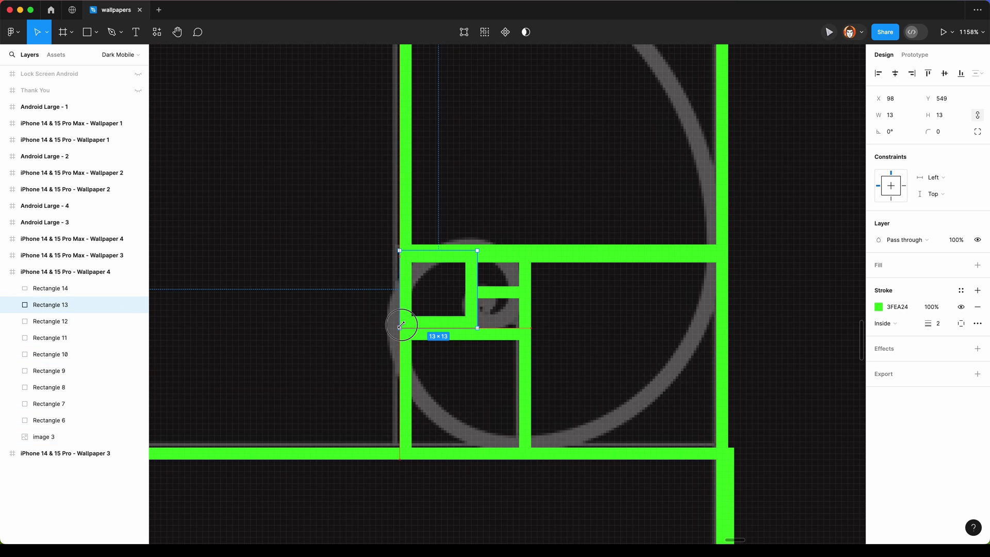
drag(457, 260, 456, 273)
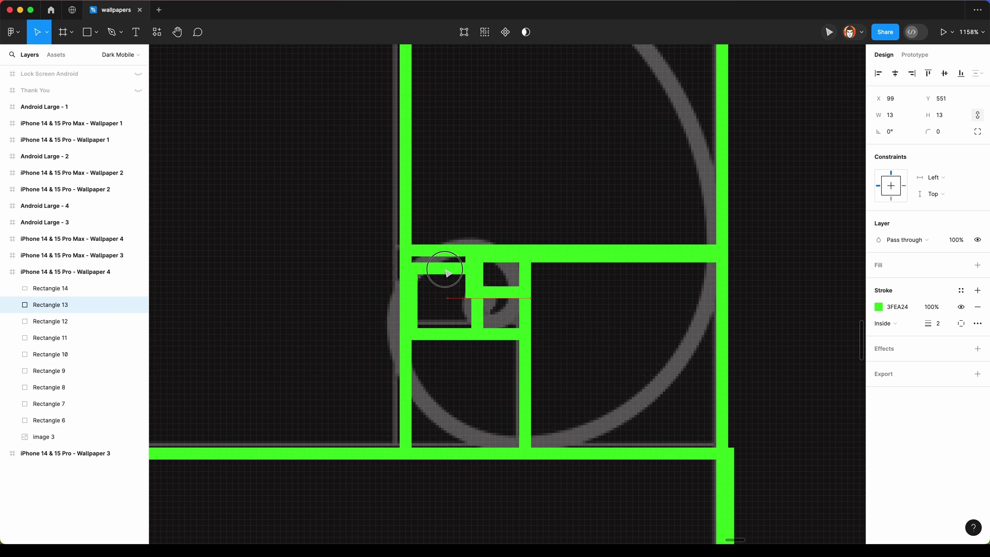
click(499, 305)
drag(499, 306, 511, 293)
click(520, 310)
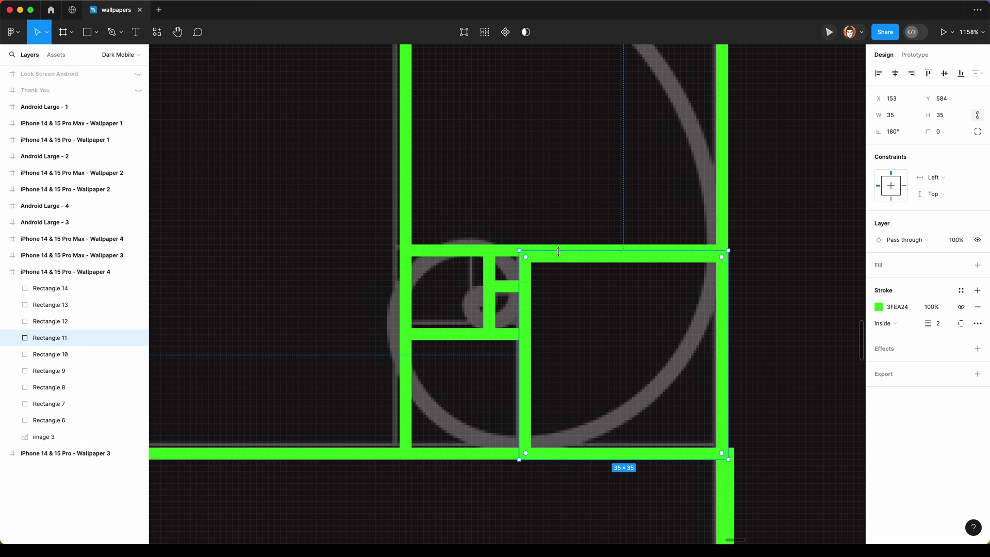
scroll(616, 376, down, 3)
scroll(673, 247, down, 3)
scroll(531, 363, down, 2)
scroll(530, 364, up, 3)
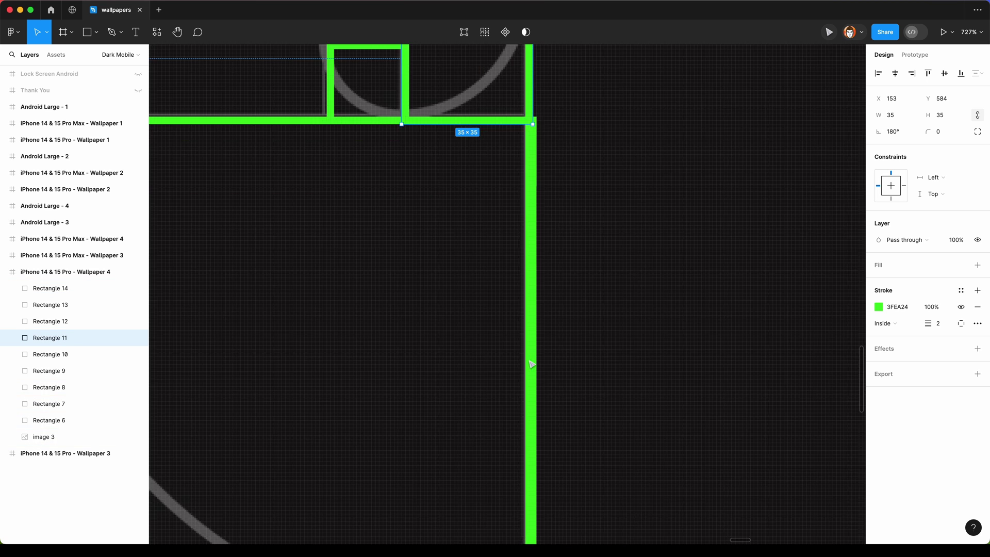
scroll(530, 364, down, 3)
click(530, 364)
click(50, 304)
shift+click(67, 425)
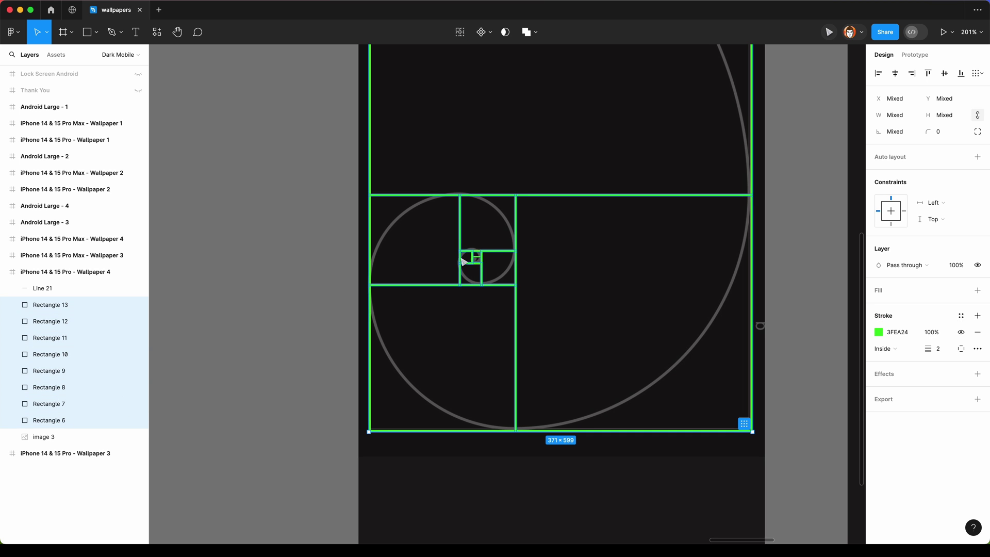
- Dim the guide squares to 20% opacity and start a pen path curving out from the spiral's centre
key(2)
key(Escape)
scroll(475, 261, up, 3)
scroll(477, 263, down, 3)
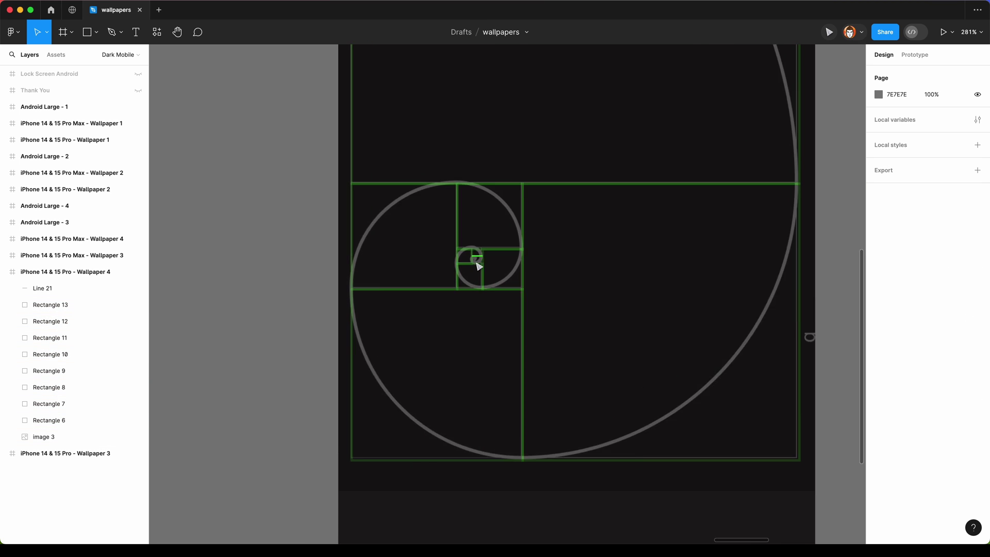
scroll(478, 266, down, 2)
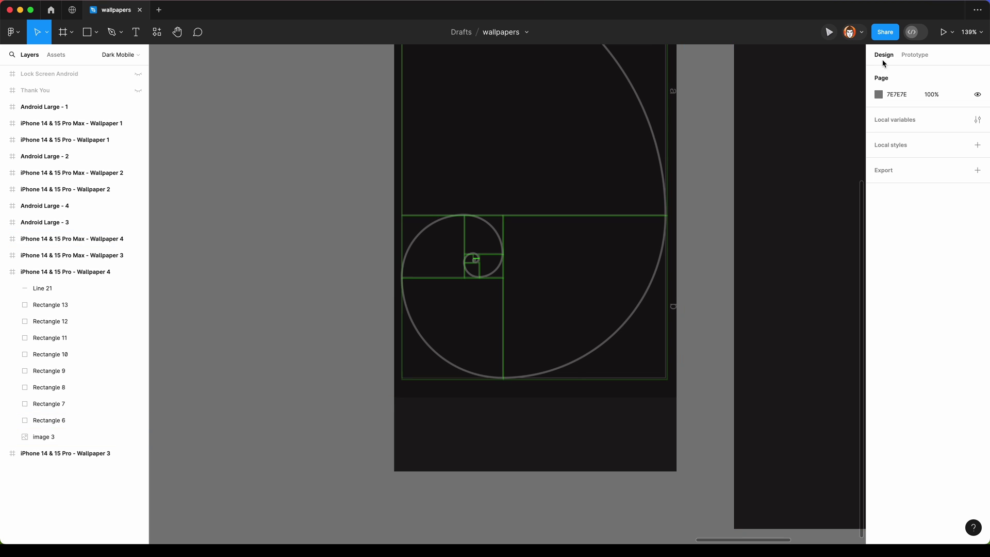
click(469, 258)
scroll(475, 258, up, 10)
key(p)
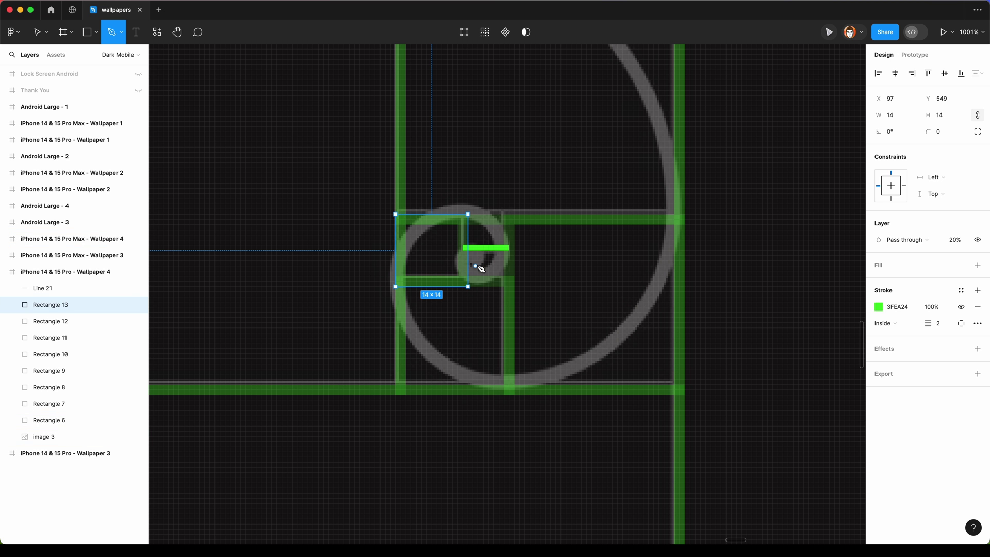
click(475, 264)
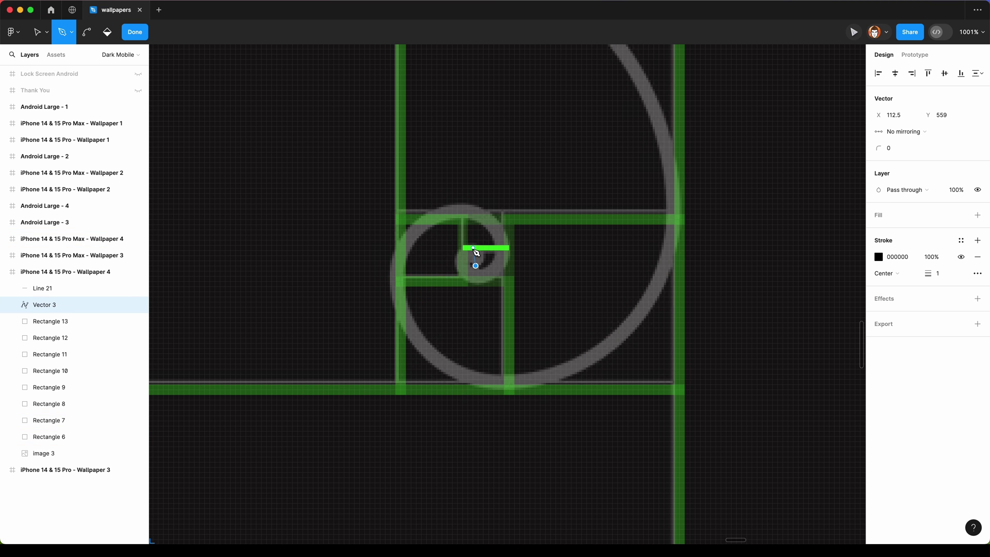
drag(473, 250, 464, 250)
drag(480, 282, 515, 287)
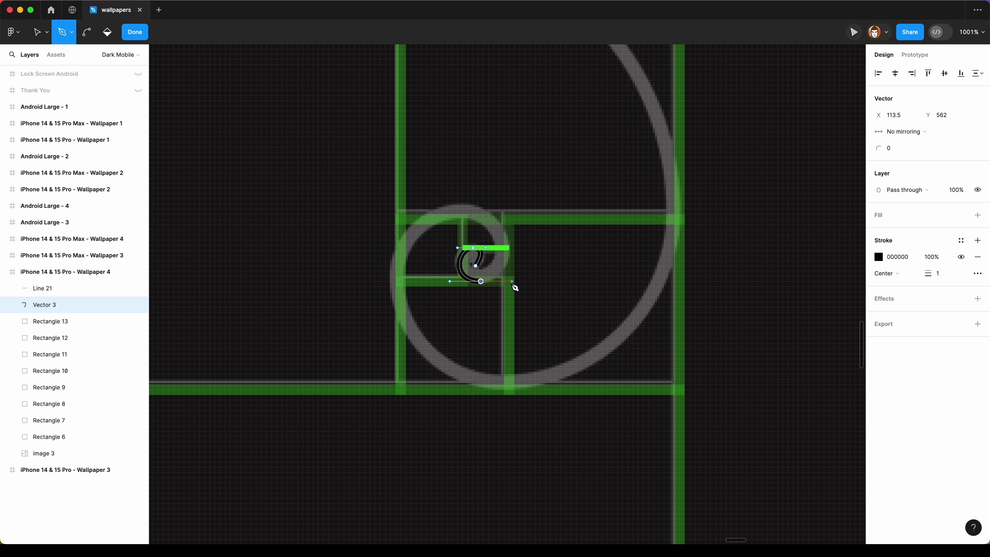
- Curve the path across the top, left side, bottom and right side of the guide squares
drag(508, 250, 513, 233)
drag(457, 214, 429, 214)
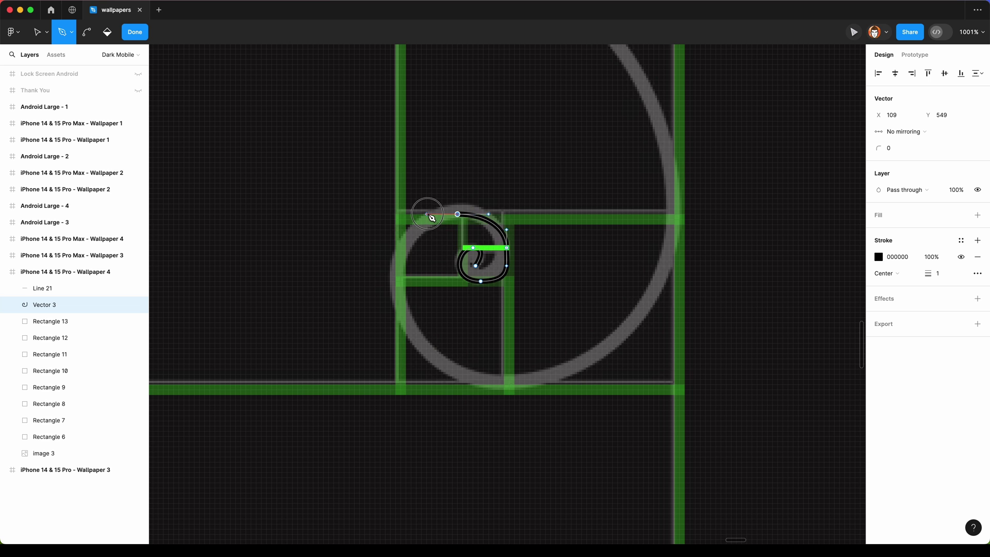
drag(395, 282, 399, 320)
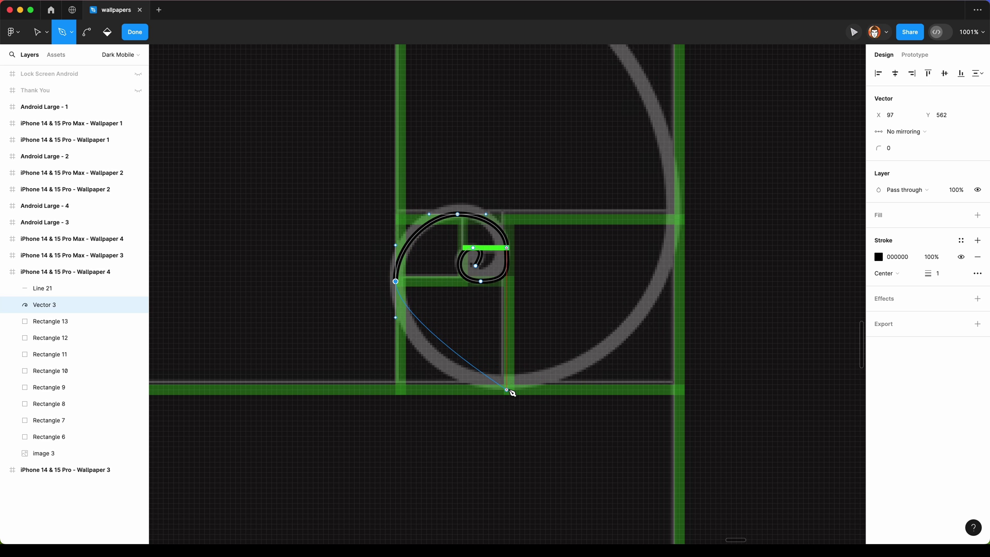
drag(509, 390, 579, 392)
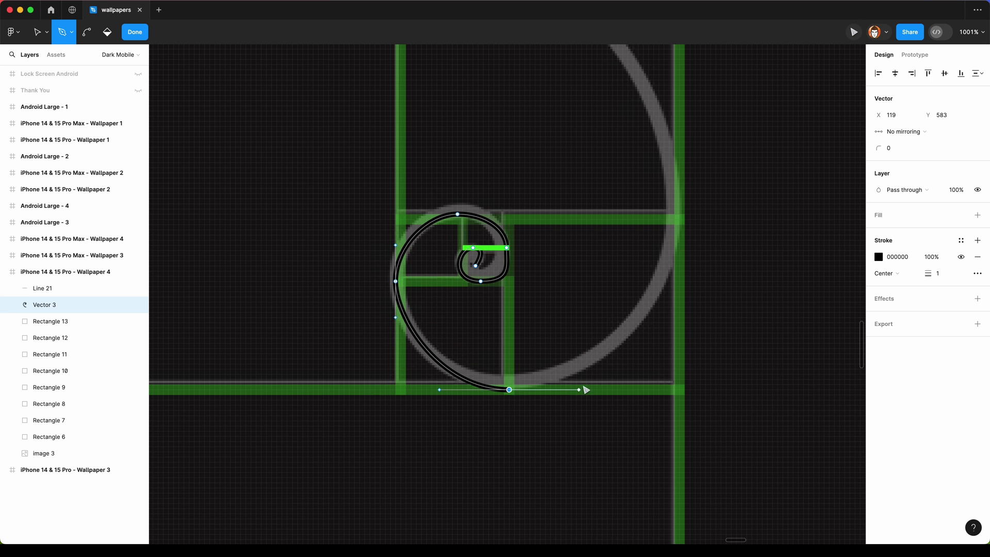
drag(679, 219, 692, 143)
scroll(681, 159, up, 5)
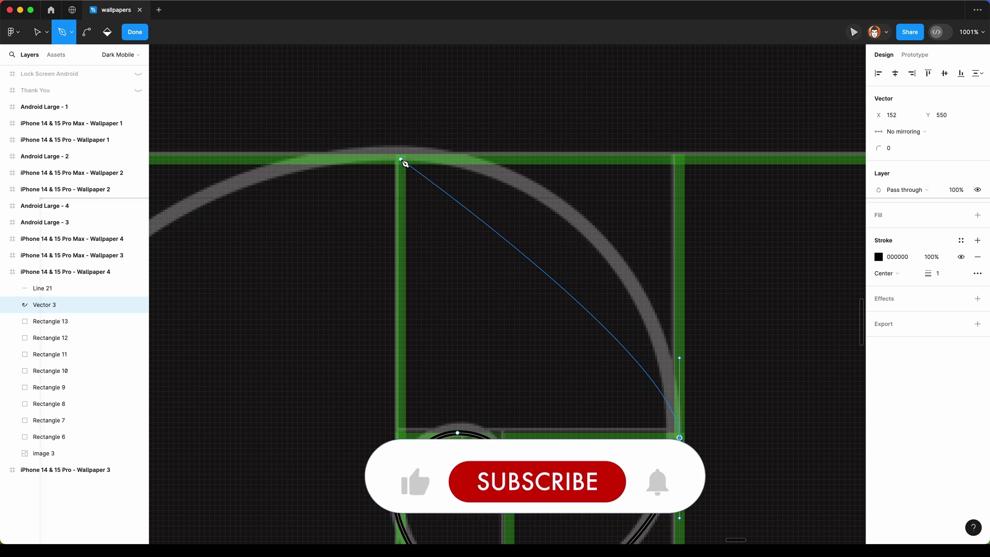
mouse_move(401, 160)
mouse_down()
mouse_move(184, 162)
mouse_move(194, 163)
mouse_up()
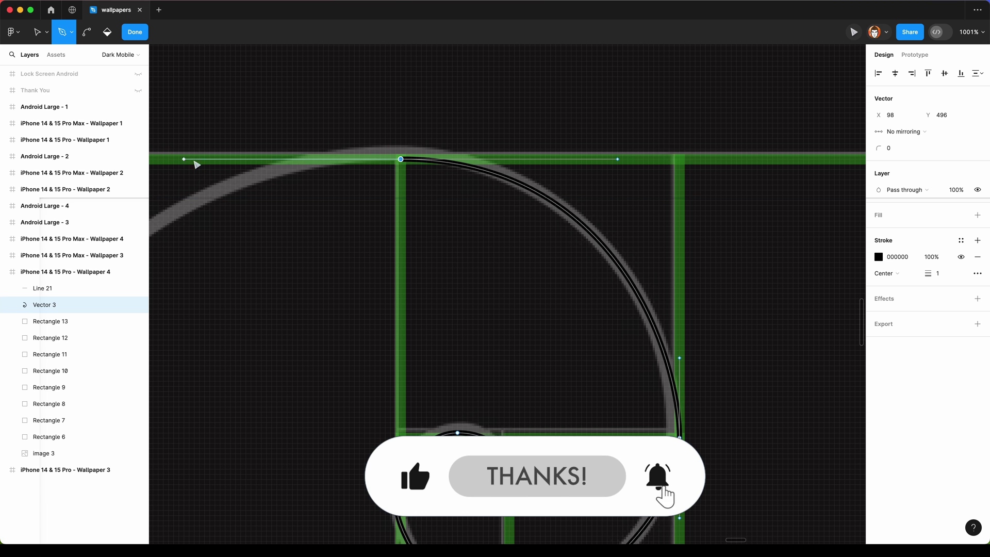
super+scroll(195, 164, down, 3)
super+scroll(279, 192, down, 2)
scroll(222, 273, up, 3)
scroll(190, 303, up, 3)
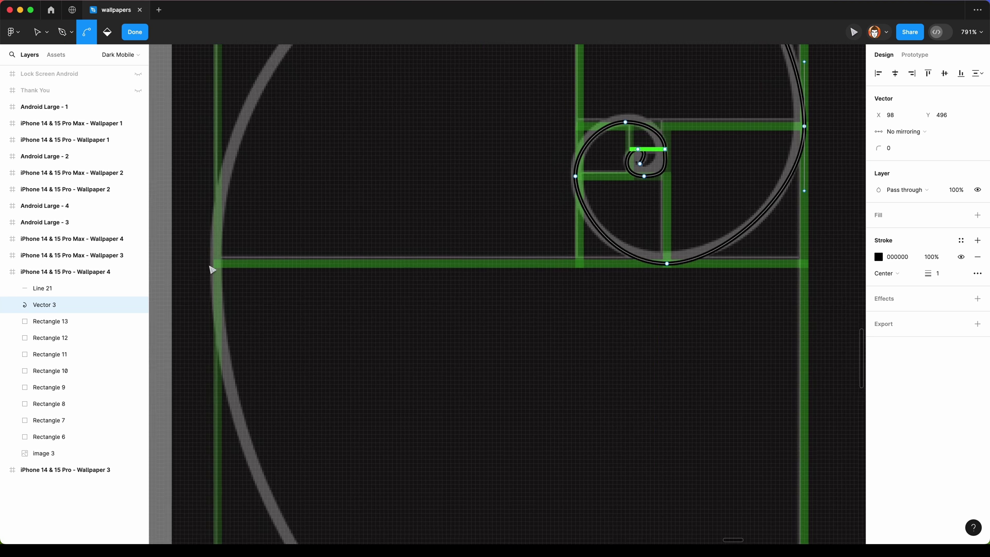
scroll(214, 267, up, 3)
scroll(225, 269, down, 3)
super+scroll(227, 272, down, 2)
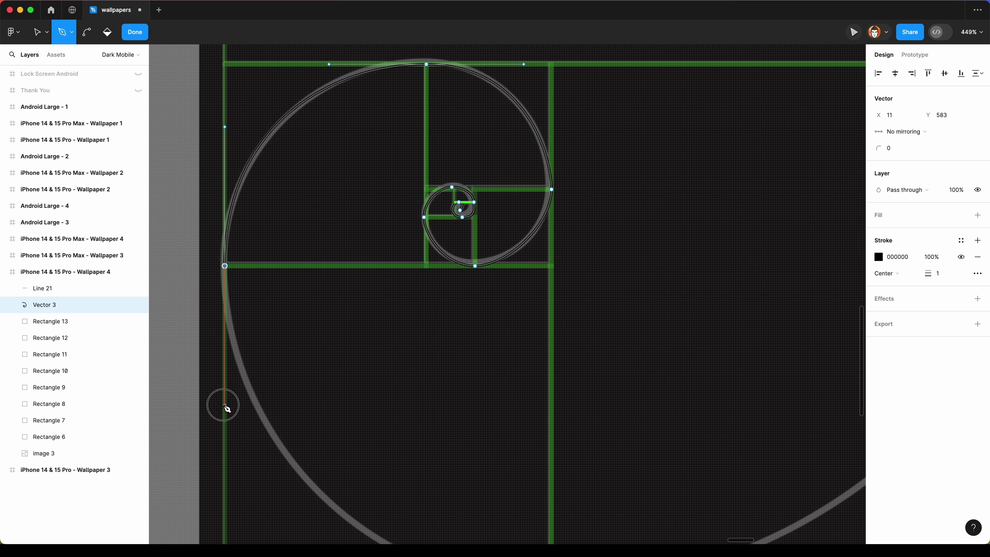
scroll(225, 403, down, 5)
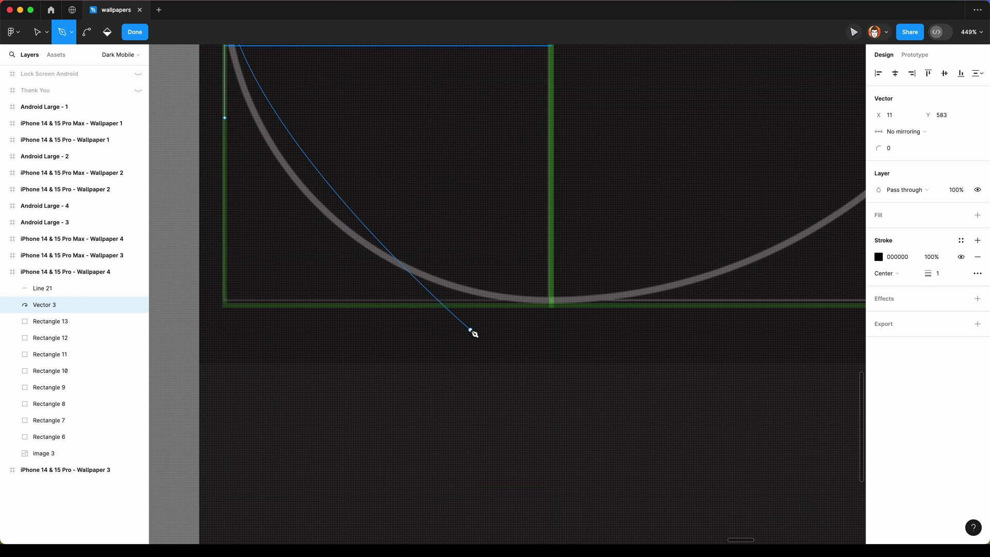
super+scroll(470, 332, down, 1)
super+scroll(484, 328, down, 1)
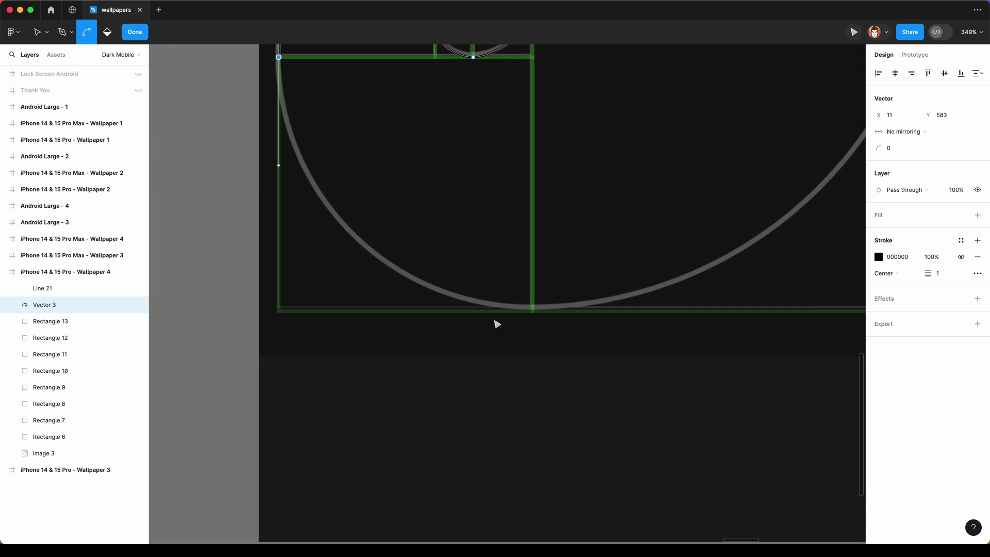
- Carry the spiral path along the lower arc and right side to the frame's top-left corner
click(532, 311)
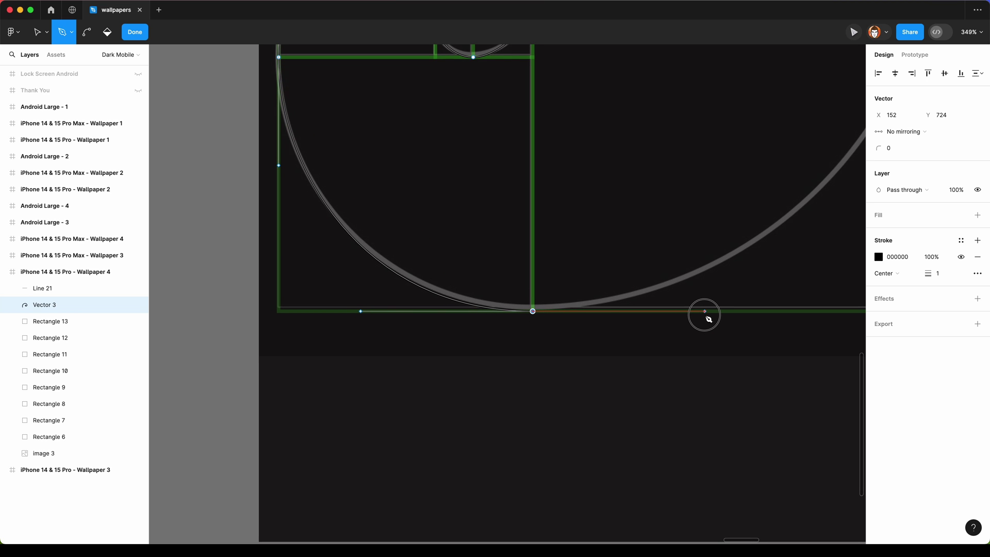
scroll(461, 261, down, 2)
scroll(457, 255, up, 4)
key(super)
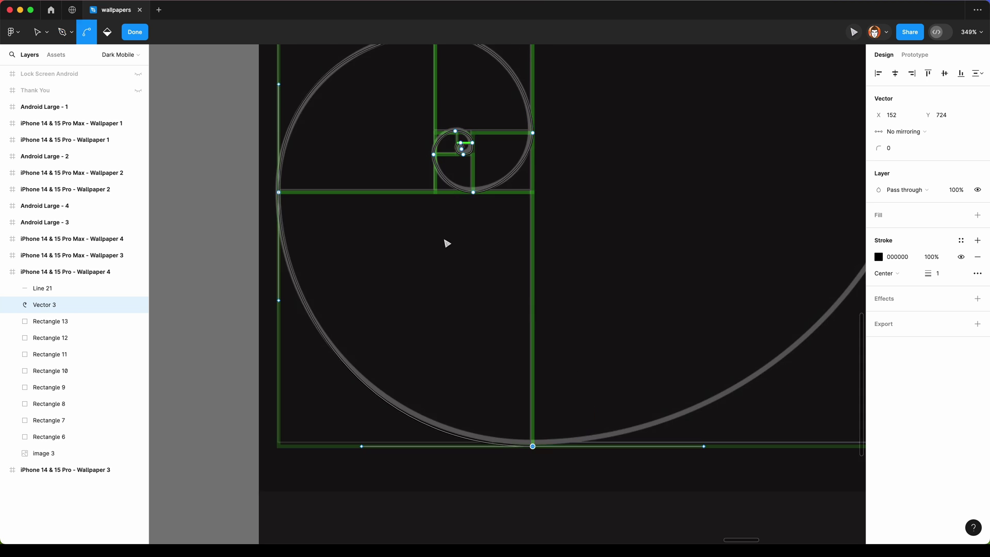
scroll(447, 244, down, 3)
scroll(628, 166, up, 2)
scroll(628, 166, up, 3)
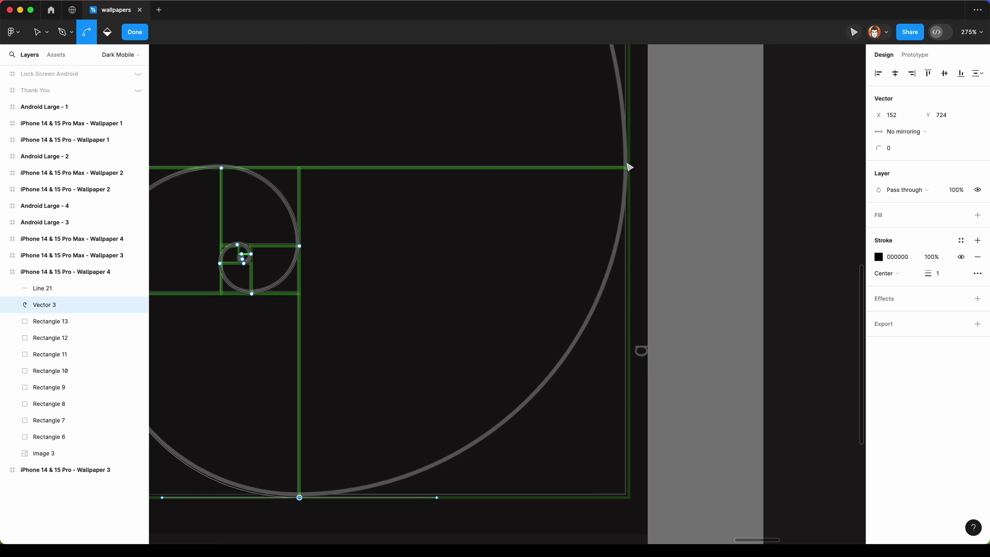
scroll(628, 166, up, 5)
scroll(630, 175, up, 2)
drag(630, 176, 630, 109)
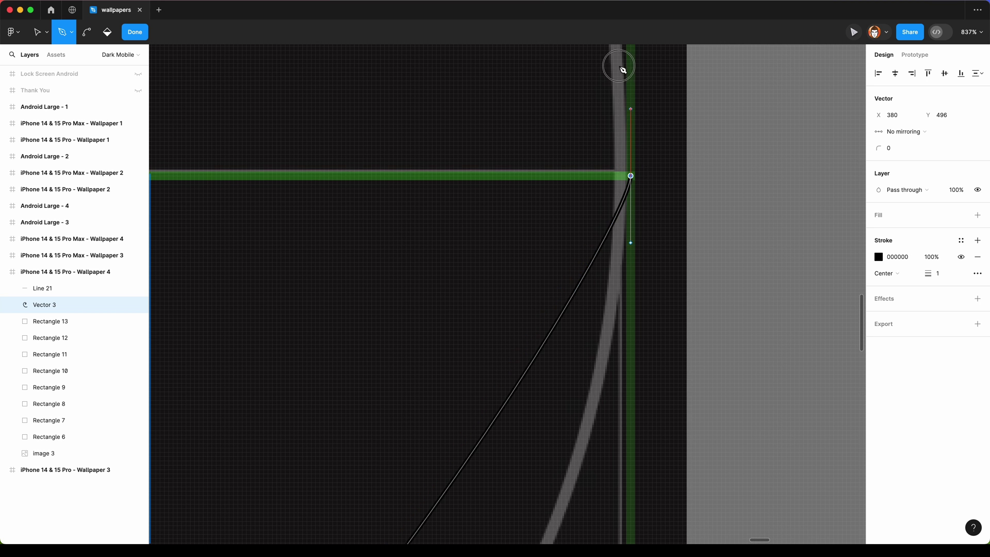
scroll(622, 70, up, 2)
scroll(630, 60, right, 5)
scroll(552, 95, right, 3)
scroll(550, 108, right, 2)
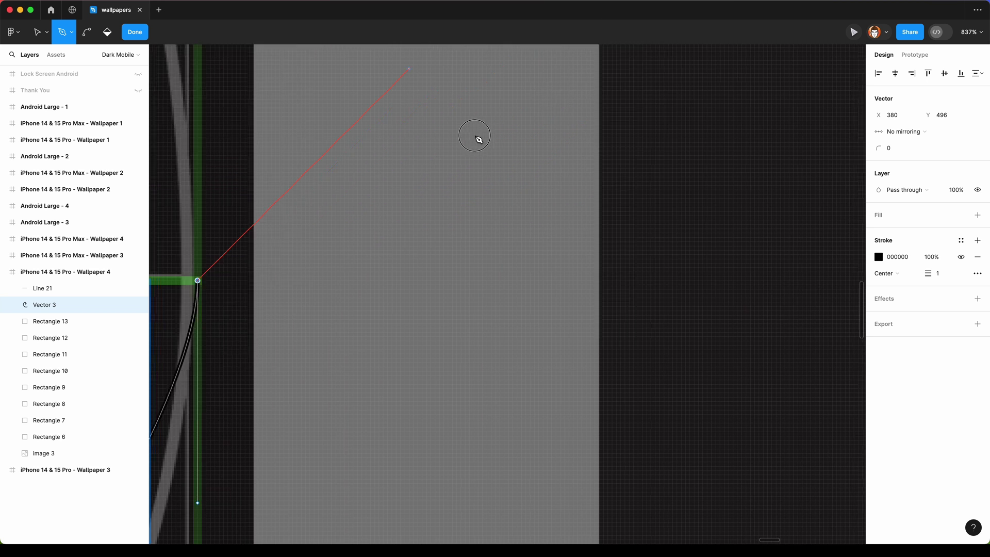
scroll(382, 210, down, 5)
scroll(335, 235, down, 3)
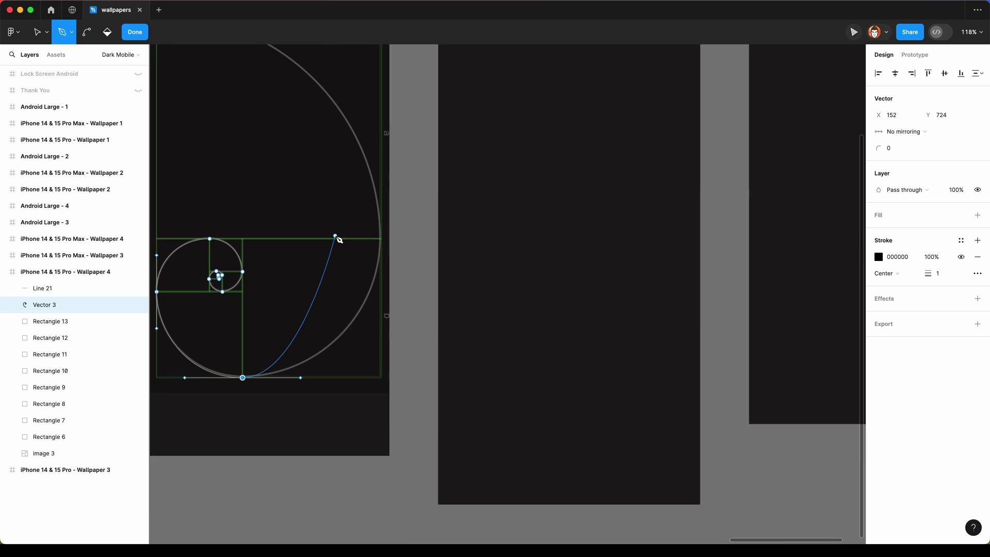
scroll(338, 240, left, 2)
drag(403, 243, 394, 158)
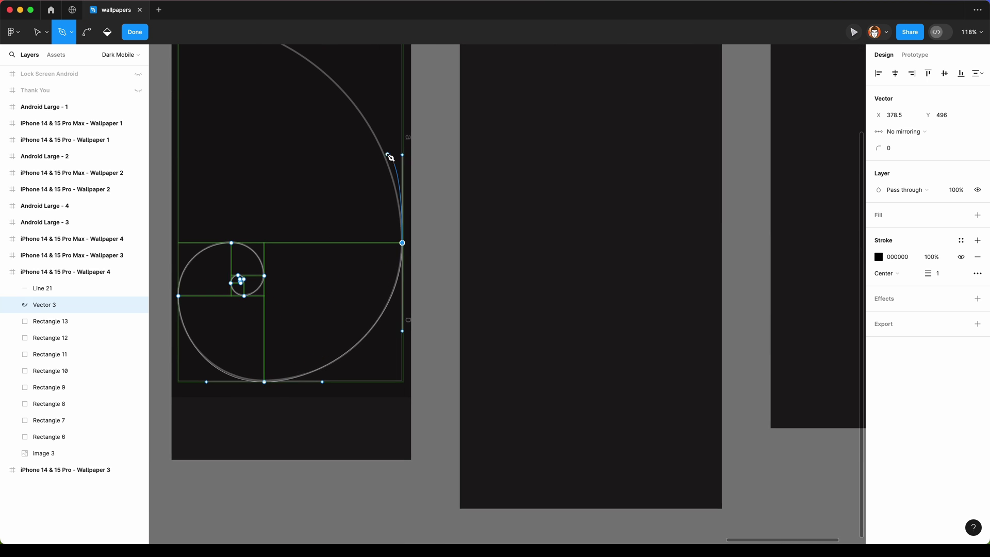
scroll(390, 158, up, 4)
mouse_move(180, 177)
mouse_down()
mouse_move(144, 174)
mouse_move(366, 148)
mouse_up()
- Give the spiral a 4 px stroke in the sampled red accent colour, then open its points for editing
key(Escape)
click(940, 326)
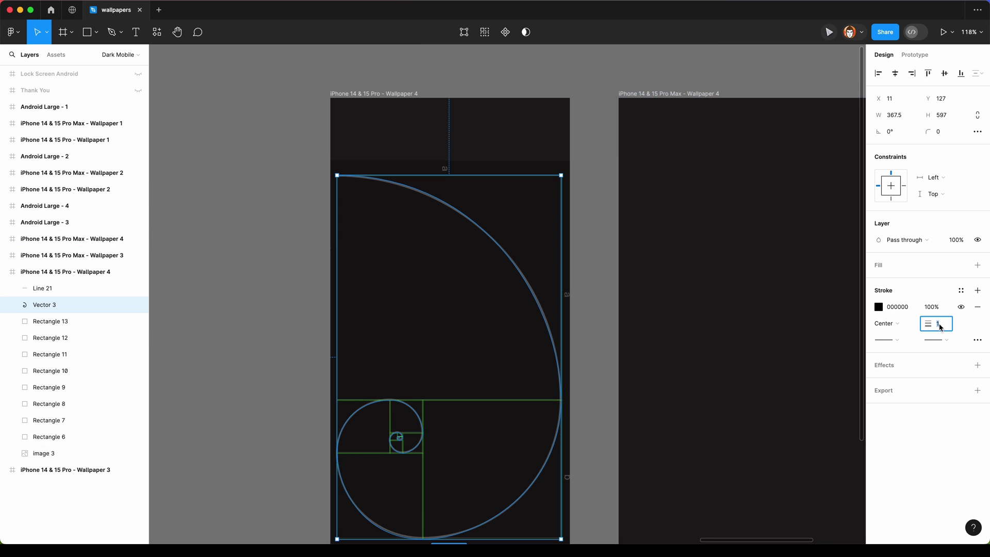
text(4)
key(Return)
scroll(685, 329, down, 5)
key(i)
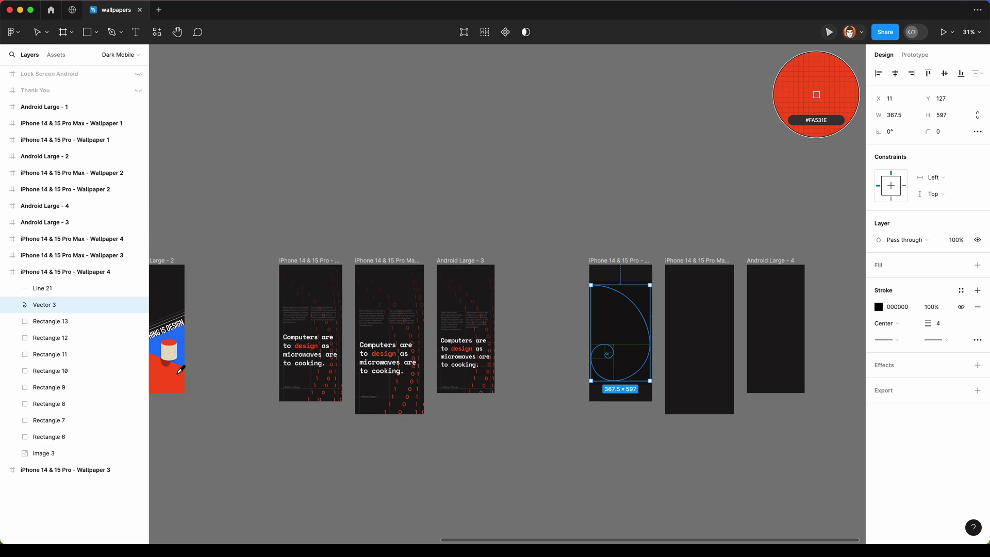
click(387, 403)
click(616, 460)
scroll(662, 361, up, 5)
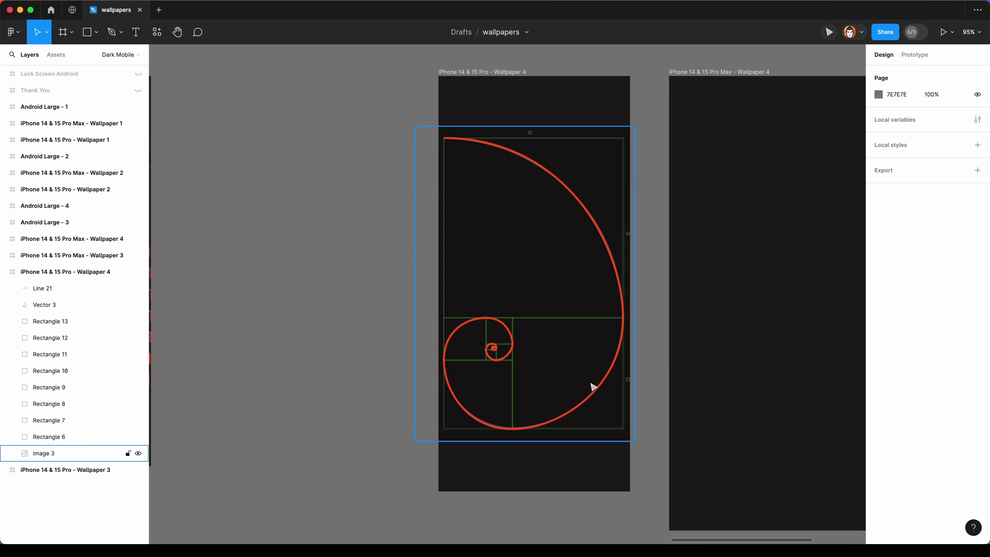
scroll(516, 375, up, 3)
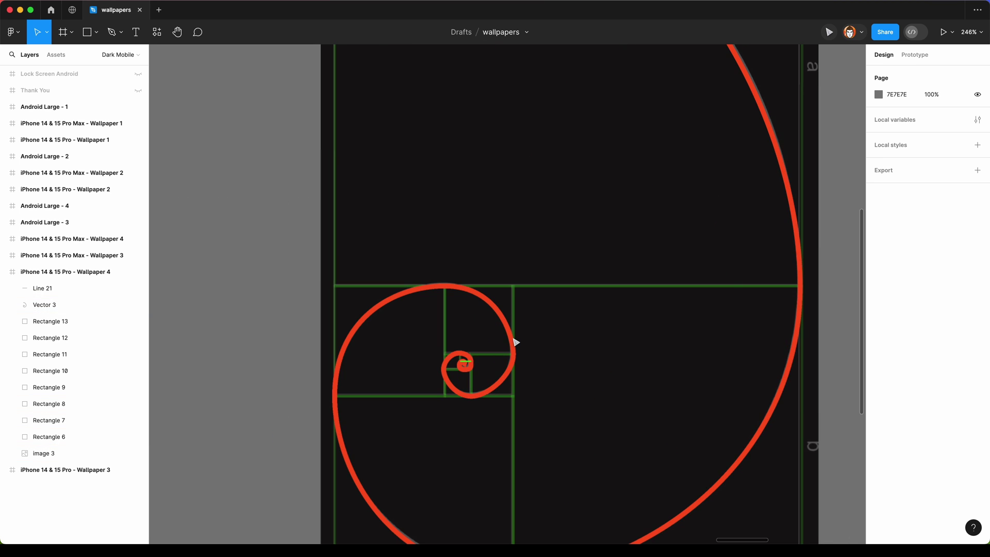
click(487, 394)
scroll(523, 376, up, 3)
key(Return)
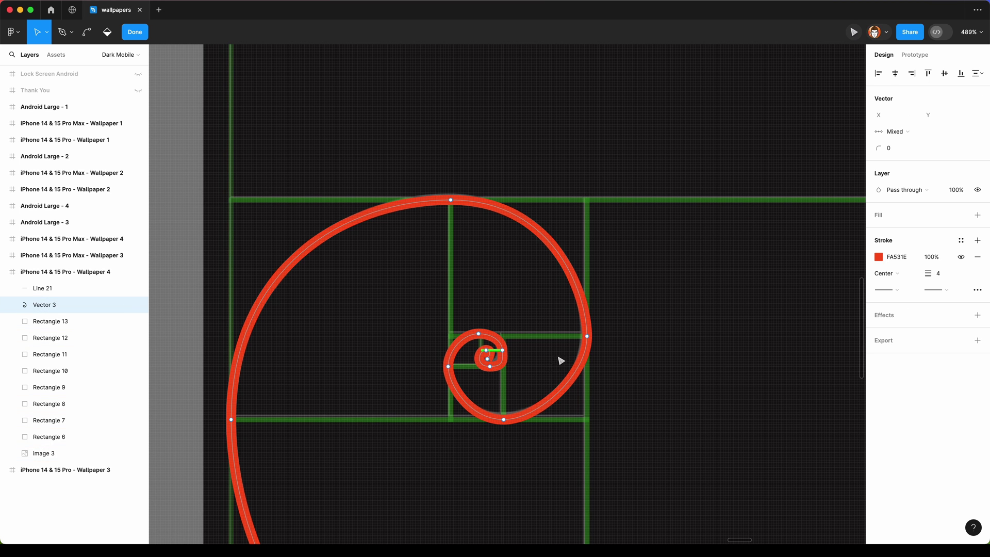
- Drag Vector 3's right and top anchor handles so its arcs follow the guide squares
click(587, 338)
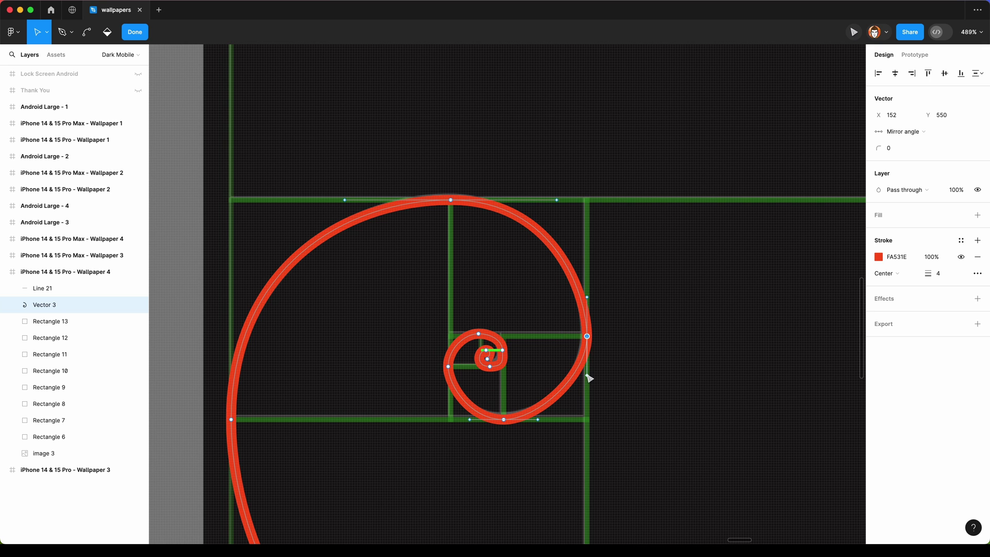
drag(588, 377, 587, 385)
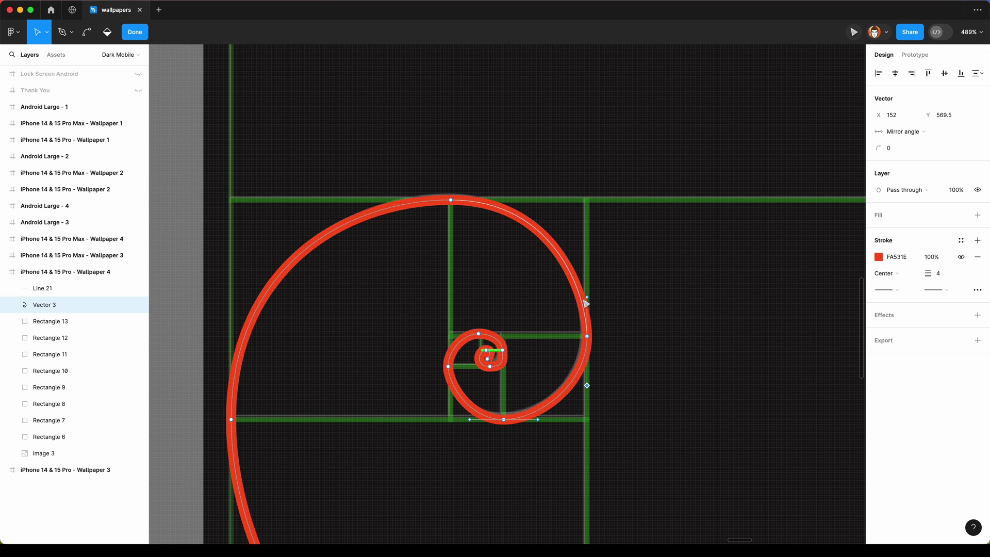
click(451, 200)
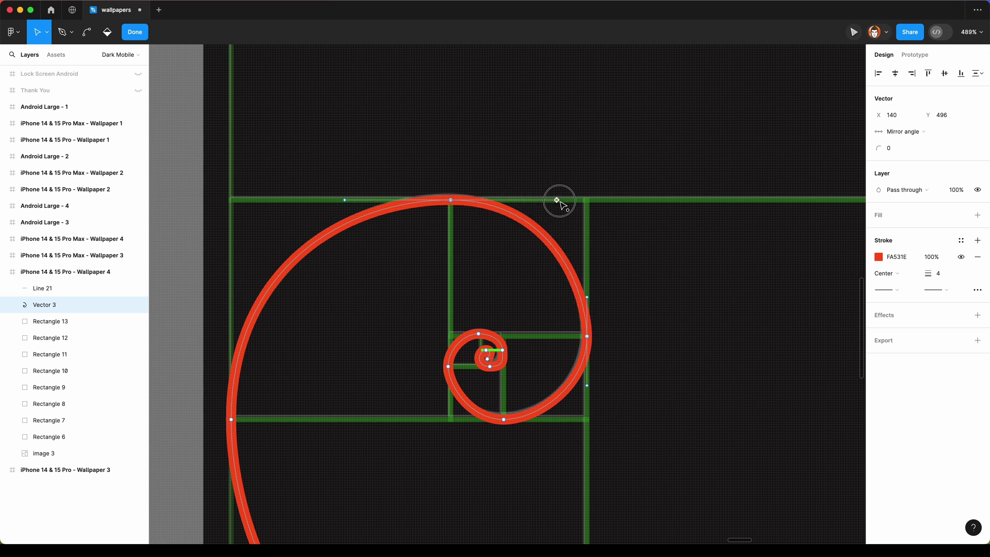
click(588, 337)
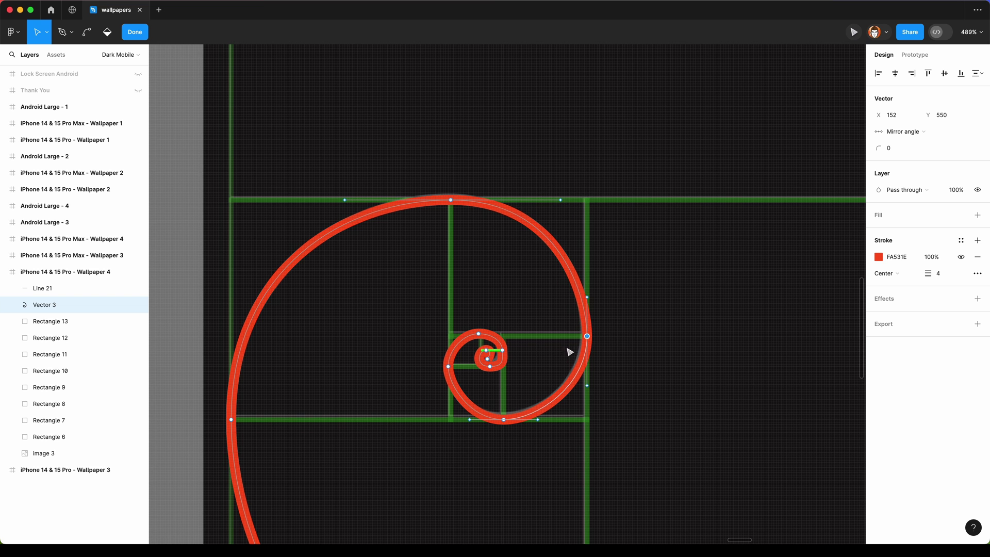
click(448, 367)
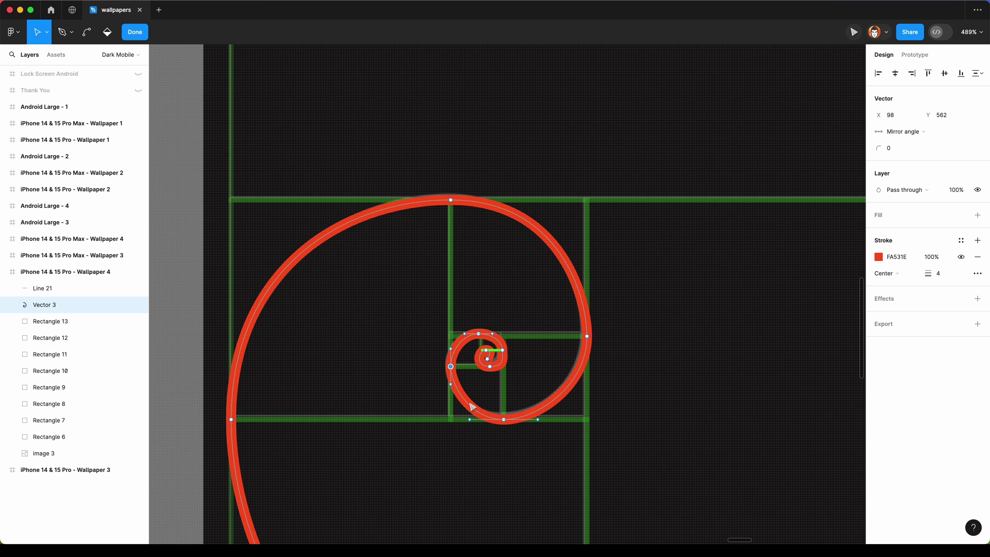
scroll(491, 372, up, 5)
scroll(503, 363, down, 5)
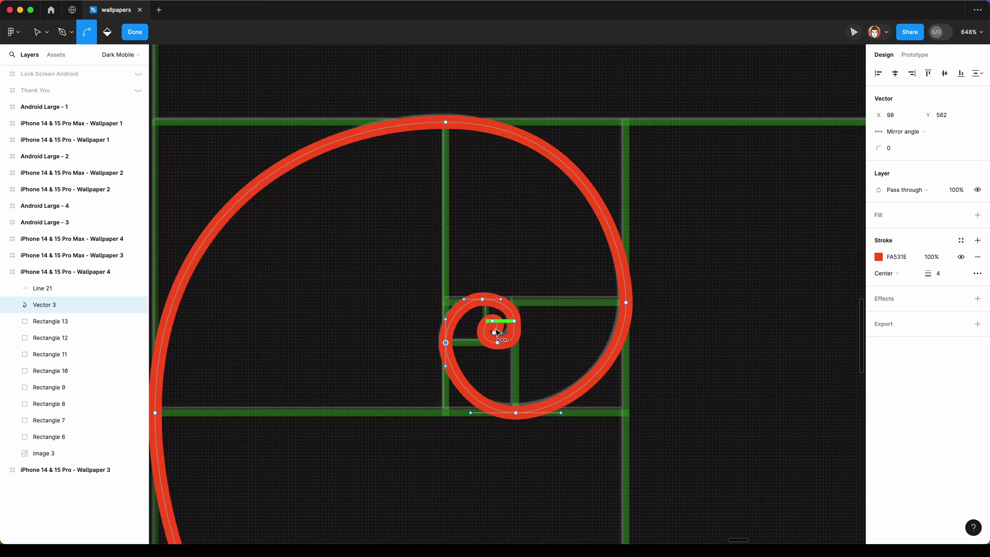
scroll(497, 344, down, 5)
scroll(510, 355, down, 3)
scroll(516, 357, down, 5)
key(v)
click(628, 402)
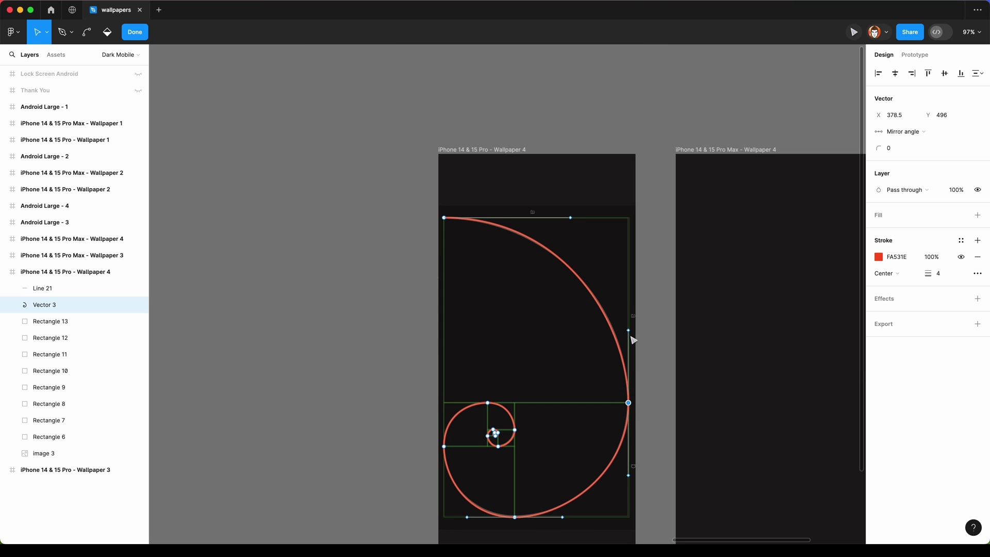
drag(630, 341, 635, 331)
drag(574, 222, 565, 219)
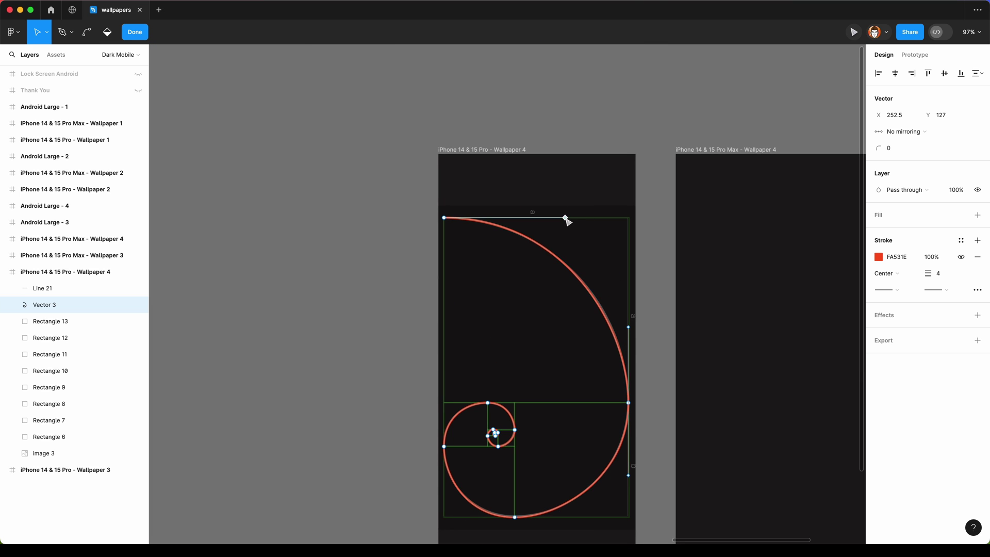
scroll(627, 325, down, 3)
scroll(596, 299, up, 5)
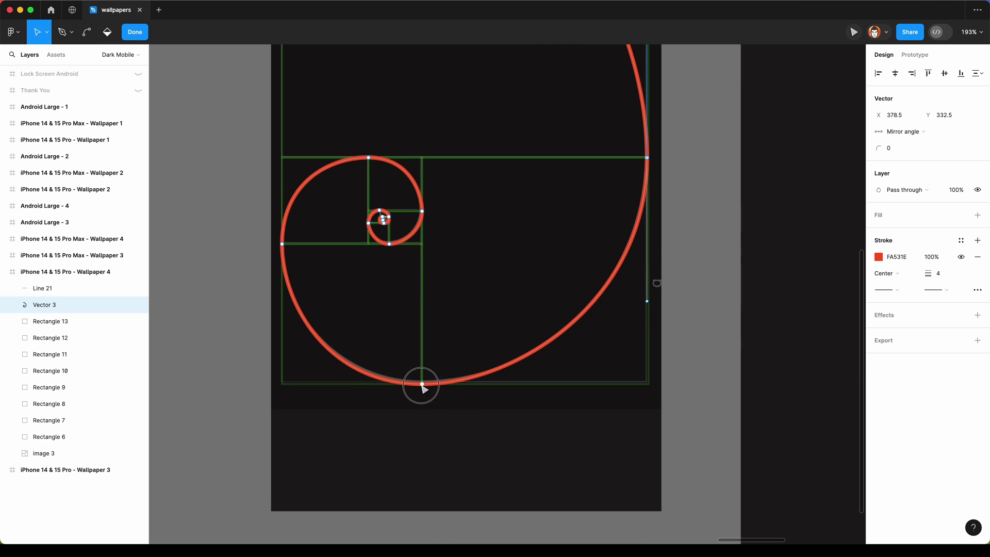
scroll(418, 372, down, 5)
key(Escape)
key(Escape)
scroll(443, 334, left, 3)
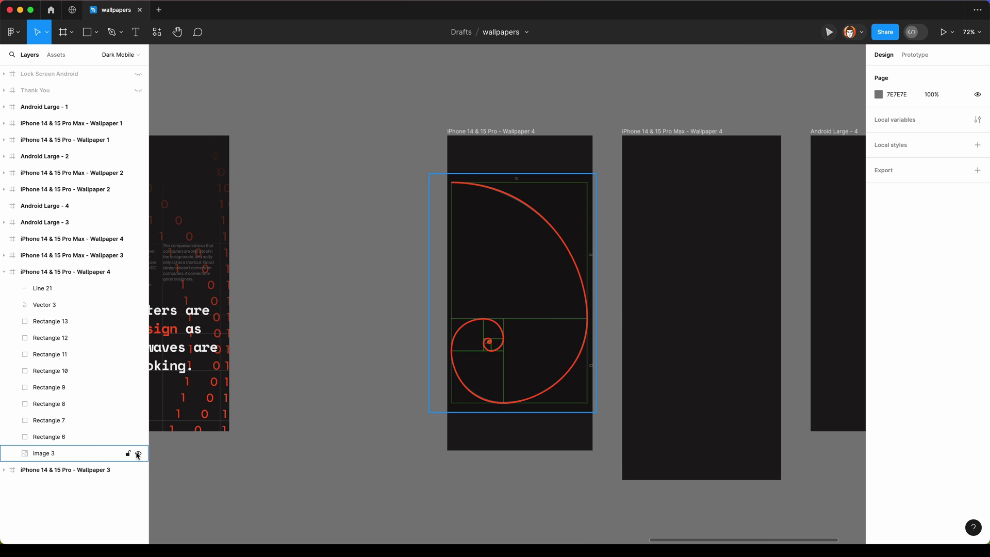
- Hide image 3 and set the stroke of guide squares Rectangles 6–13 to white FFFFFF
click(139, 453)
click(50, 437)
shift+click(51, 321)
key(0)
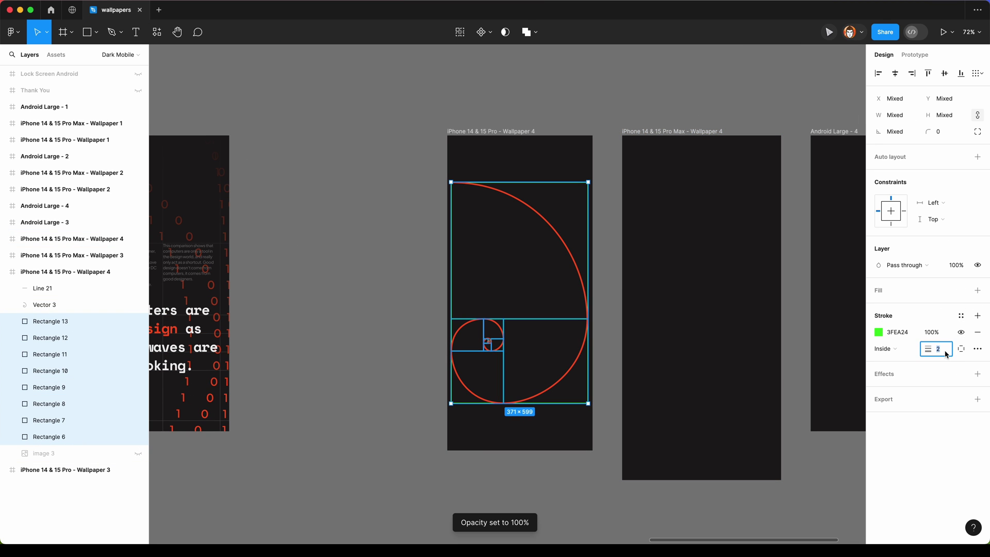
click(897, 332)
text(FFFFFF)
key(Return)
click(583, 498)
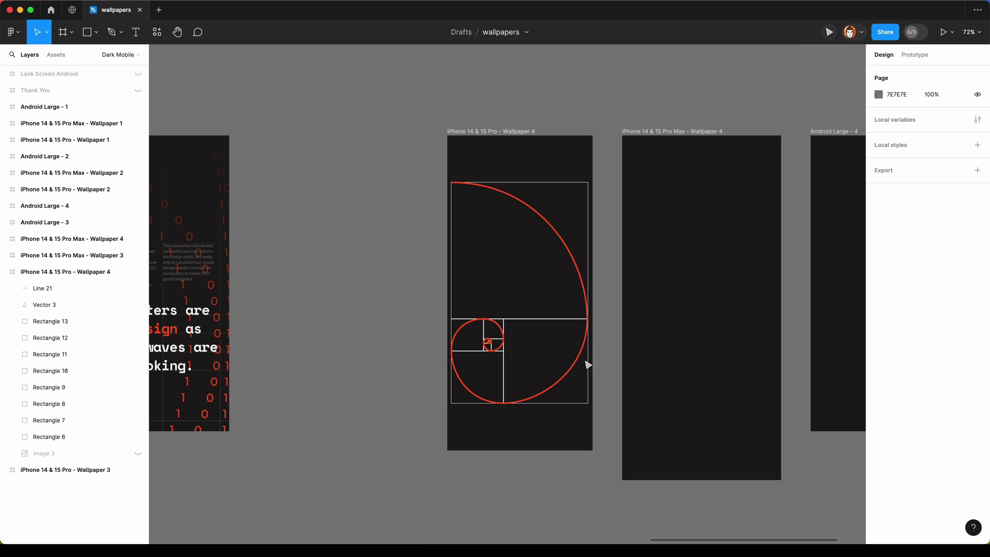
scroll(521, 241, up, 3)
scroll(522, 245, up, 3)
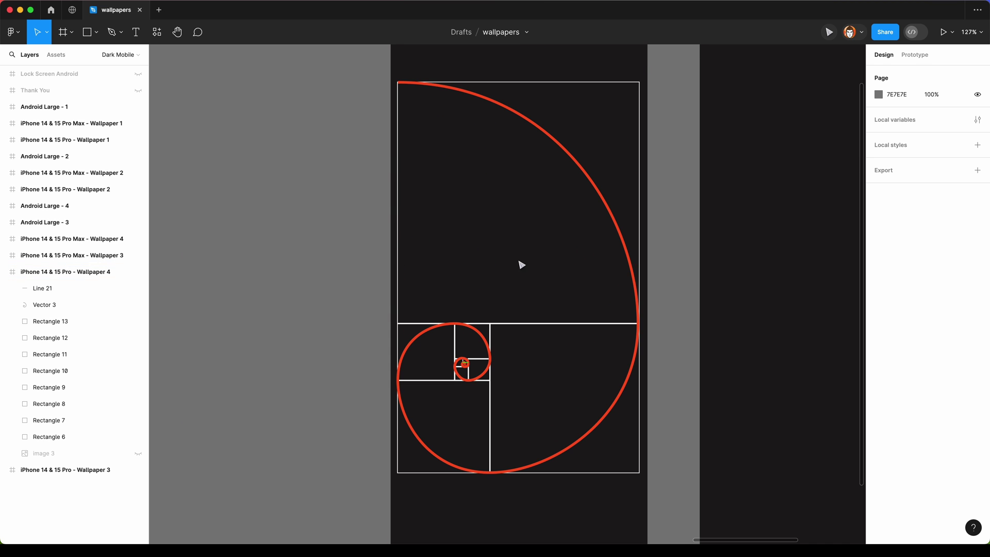
- Zoom to Line 21 at the spiral centre and adjust Vector 3's stacking order
click(42, 288)
key(shift+2)
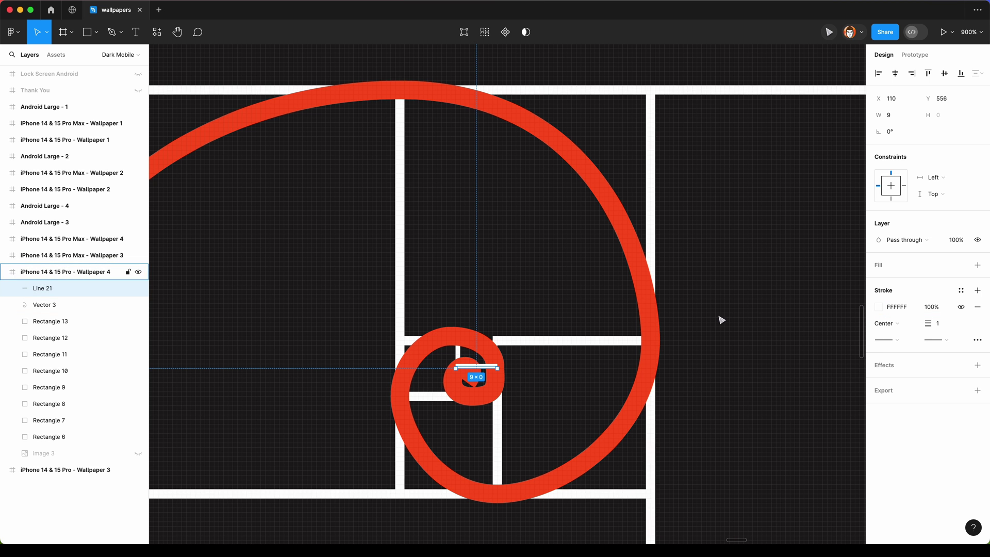
key(Tab)
key(shift+2)
key(super+])
key(Return)
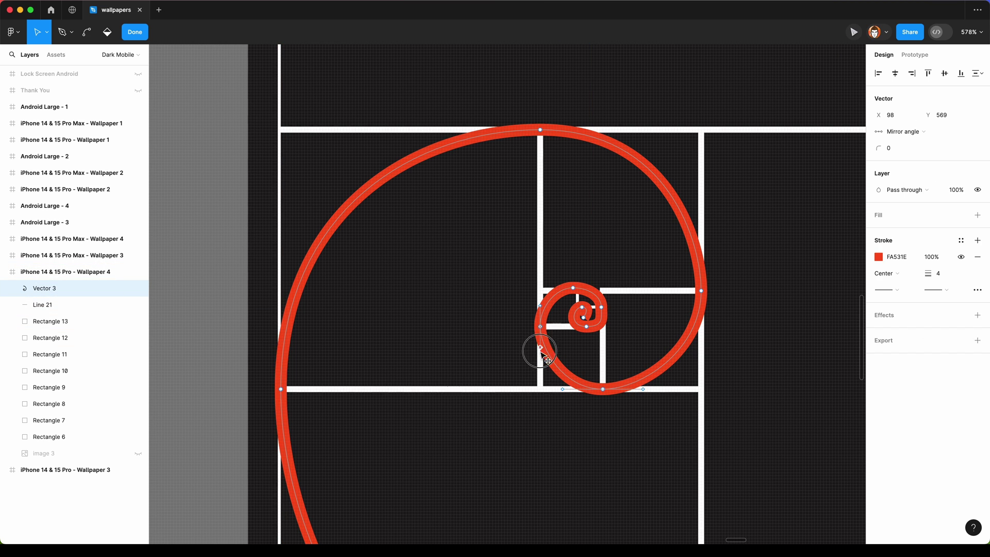
scroll(545, 358, down, 3)
scroll(514, 324, down, 3)
key(Escape)
key(Escape)
scroll(329, 219, down, 3)
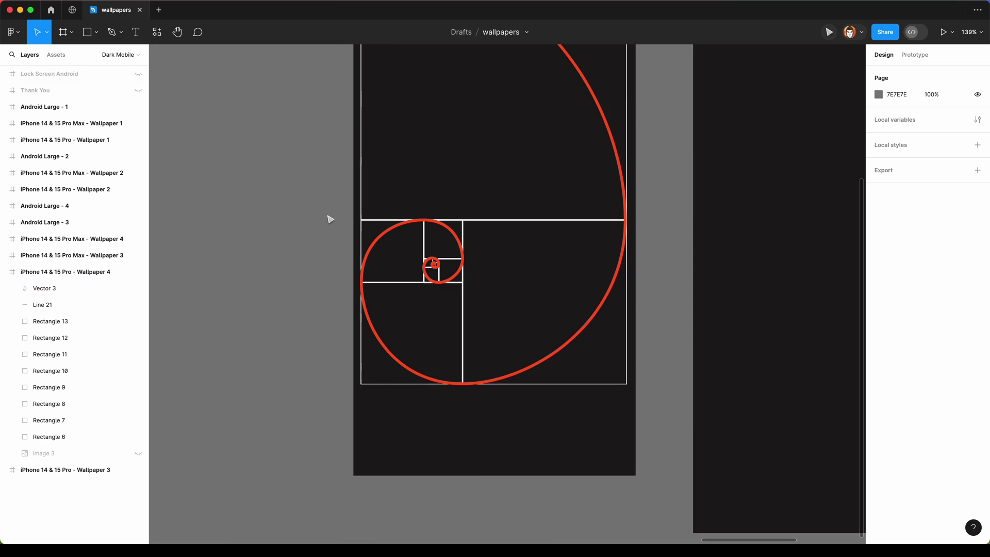
scroll(473, 341, up, 3)
scroll(332, 287, up, 5)
scroll(331, 287, up, 3)
scroll(369, 316, down, 5)
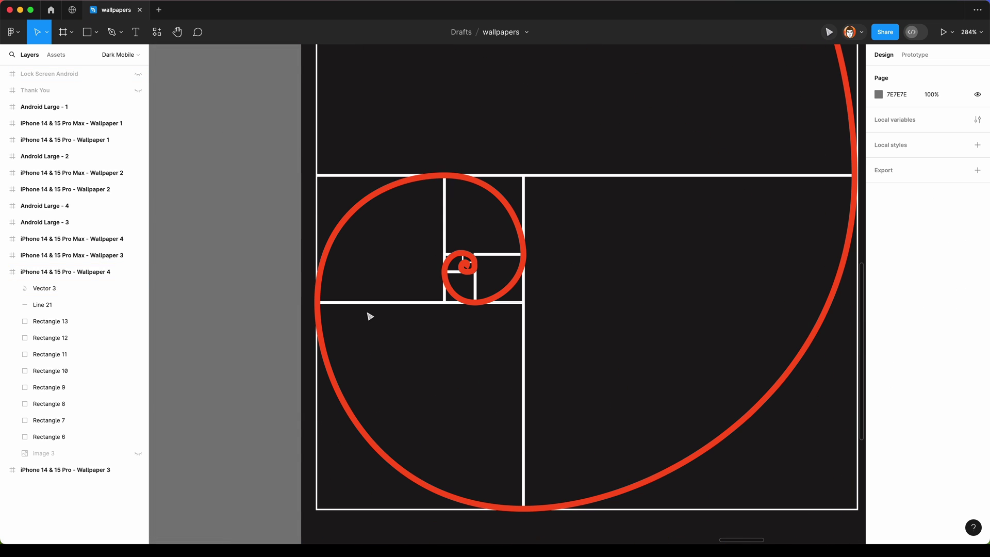
scroll(488, 287, down, 5)
- Group Vector 3 through Rectangle 6 and align the group to the frame's bottom
click(62, 288)
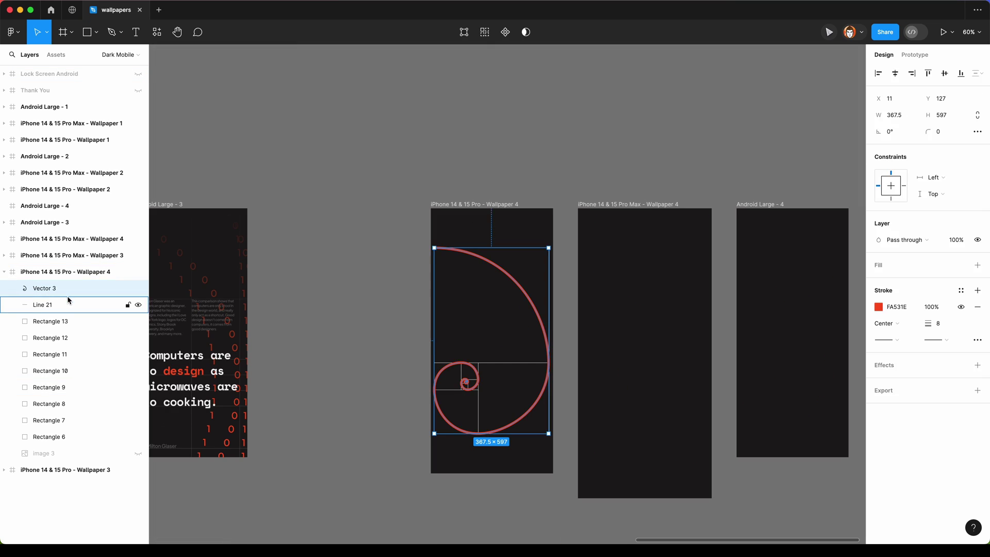
shift+click(62, 440)
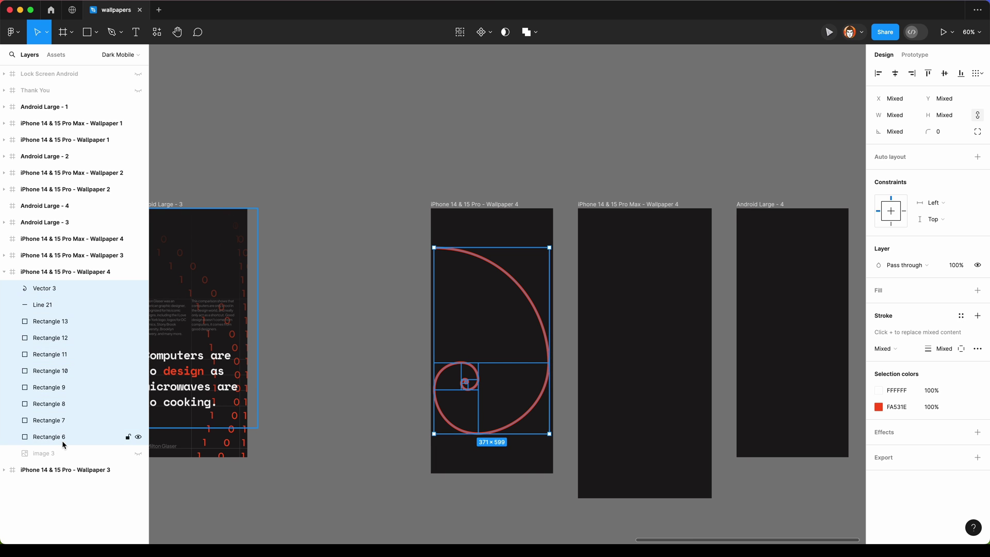
key(super+g)
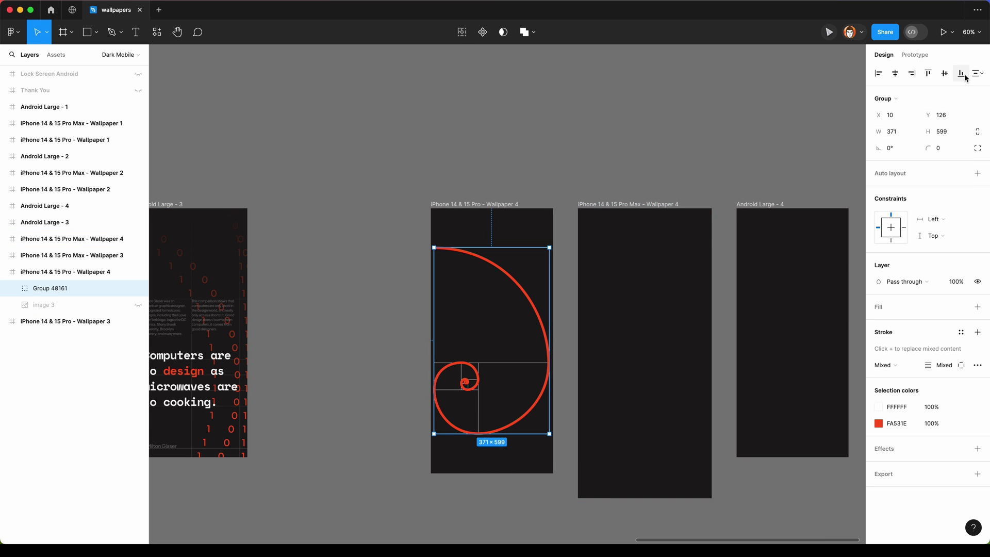
click(962, 73)
scroll(464, 317, down, 2)
click(461, 324)
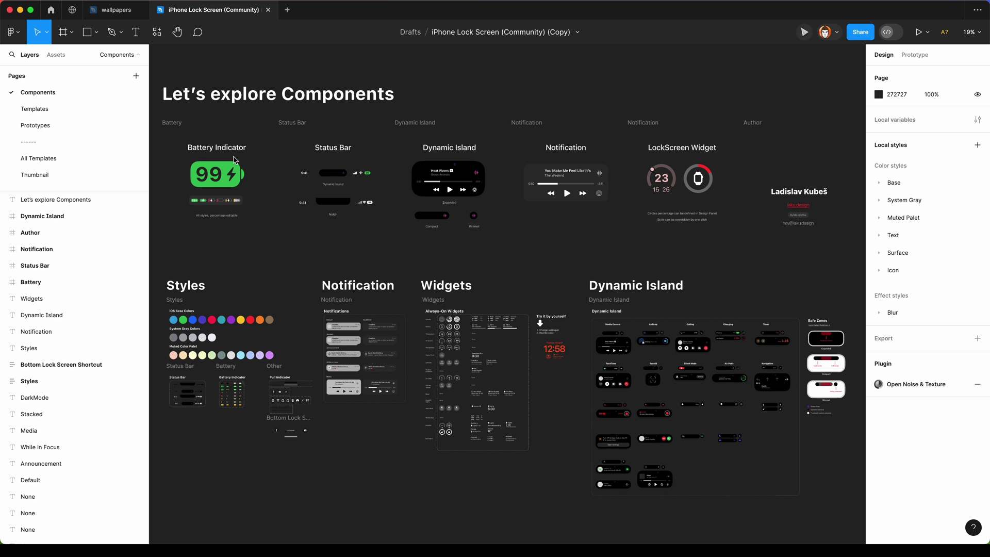
scroll(553, 320, up, 5)
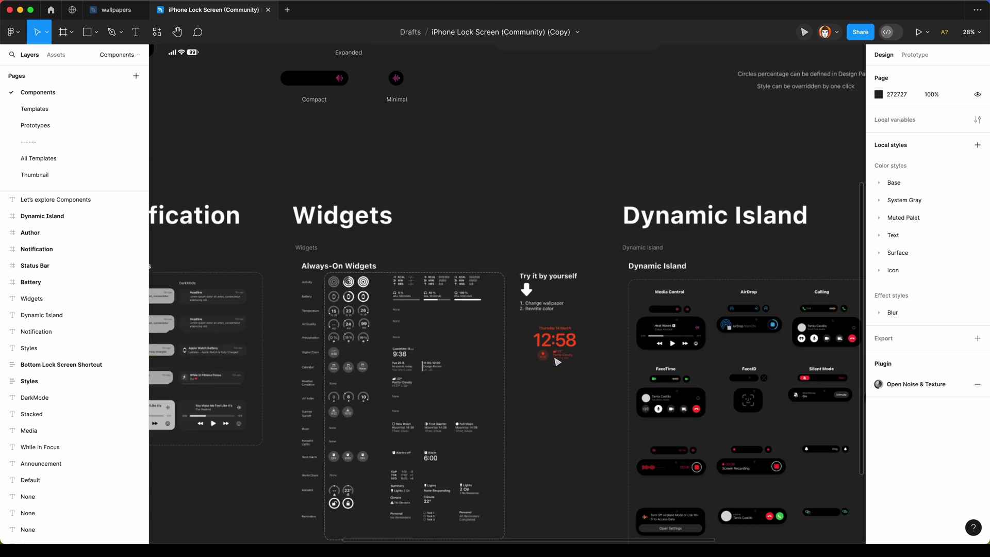
- Copy the 'Try it by yourself' lock-screen frame and paste it into the wallpapers file
click(599, 328)
scroll(605, 299, up, 5)
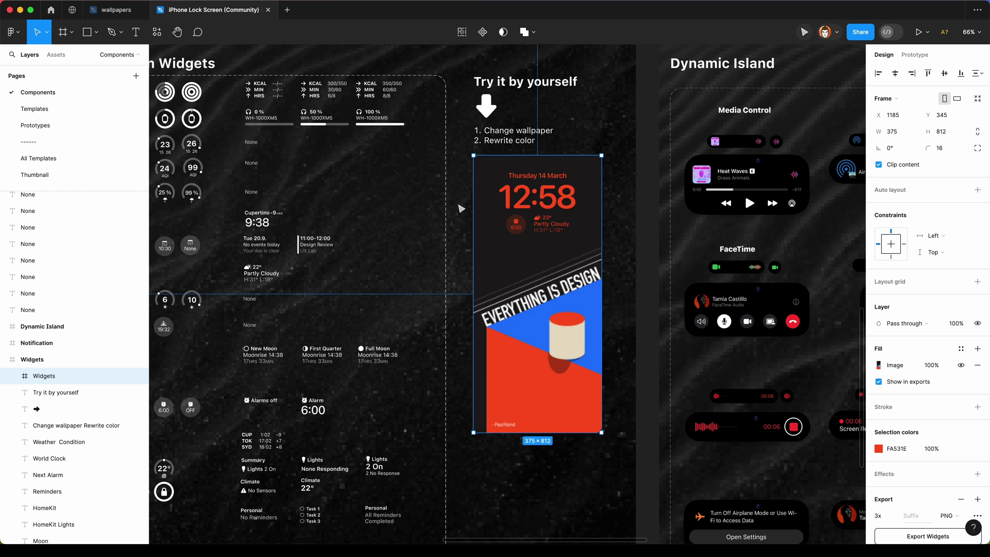
key(super+c)
key(ctrl+shift+Tab)
key(super+v)
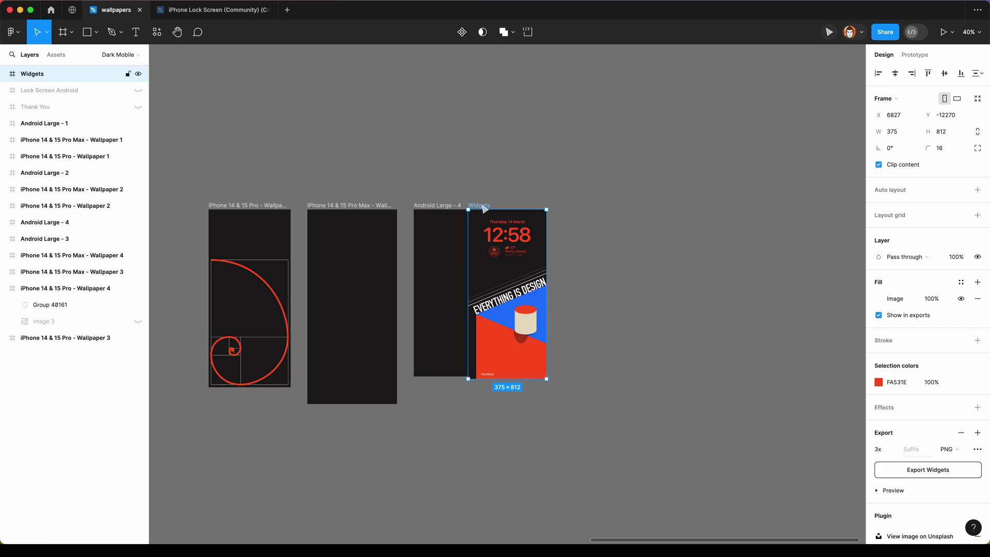
- Export the iPhone 14 & 15 Pro - Wallpaper 4 frame as a PNG to Downloads
drag(482, 207, 567, 205)
click(248, 205)
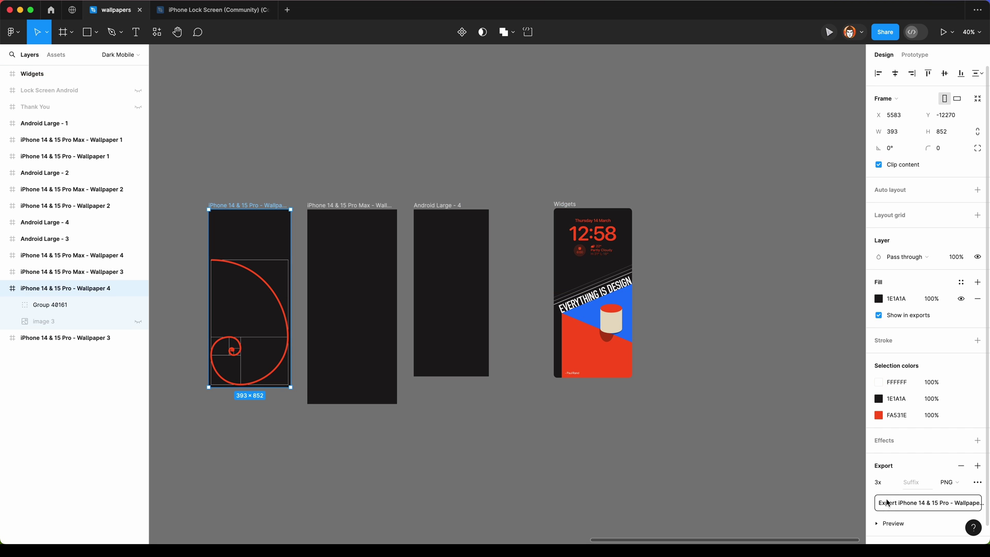
click(927, 503)
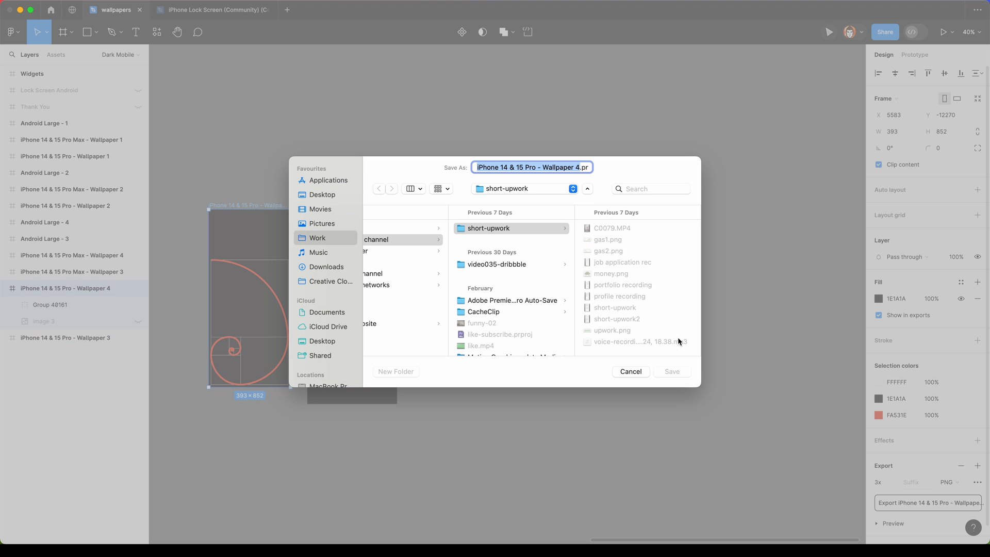
click(316, 270)
click(671, 371)
click(649, 342)
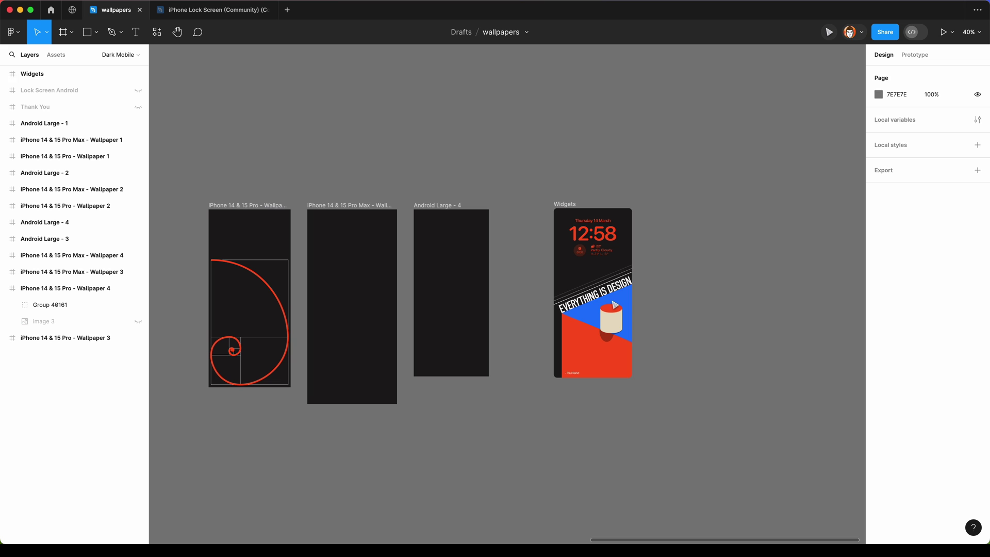
- Set the exported wallpaper PNG as the Widgets mockup's image fill
click(615, 305)
click(878, 298)
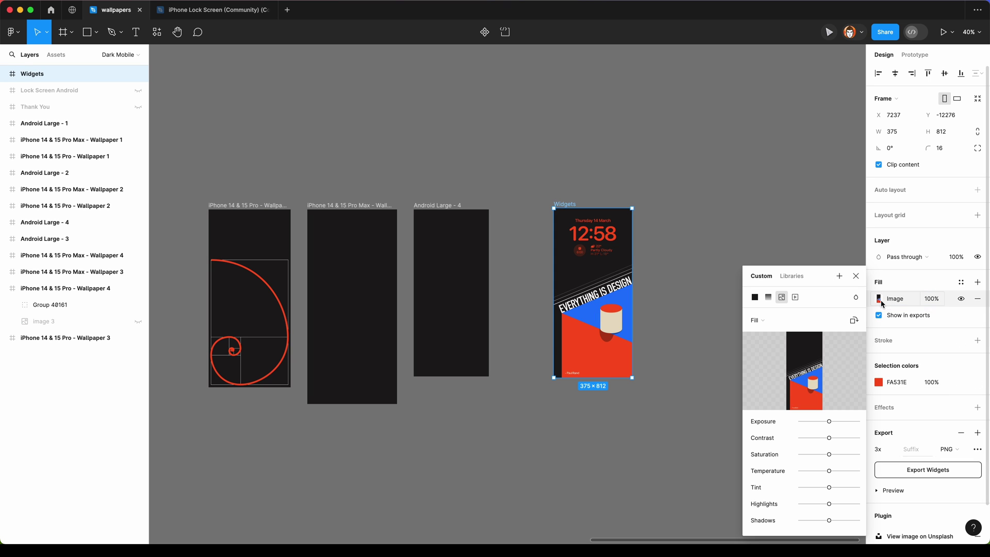
click(788, 363)
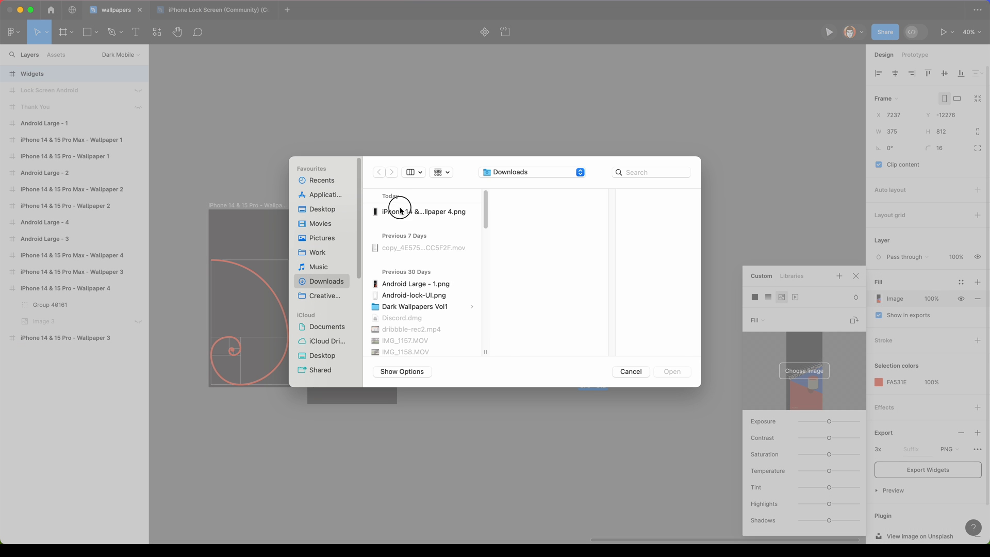
double_click(400, 211)
click(34, 353)
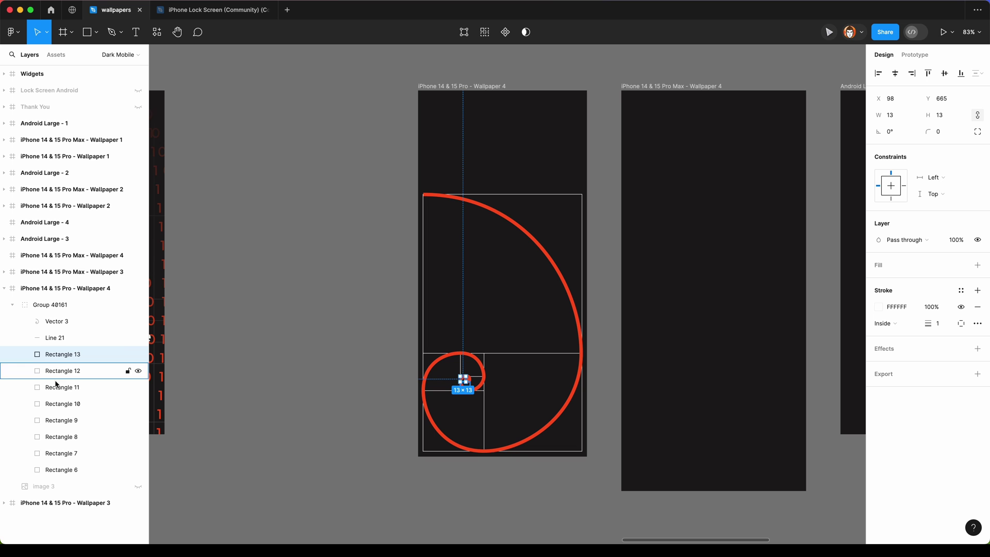
- Give Line 21 through Rectangle 6 the grey 4E4C4C stroke sampled from Android Large - 3
click(50, 337)
shift+click(58, 470)
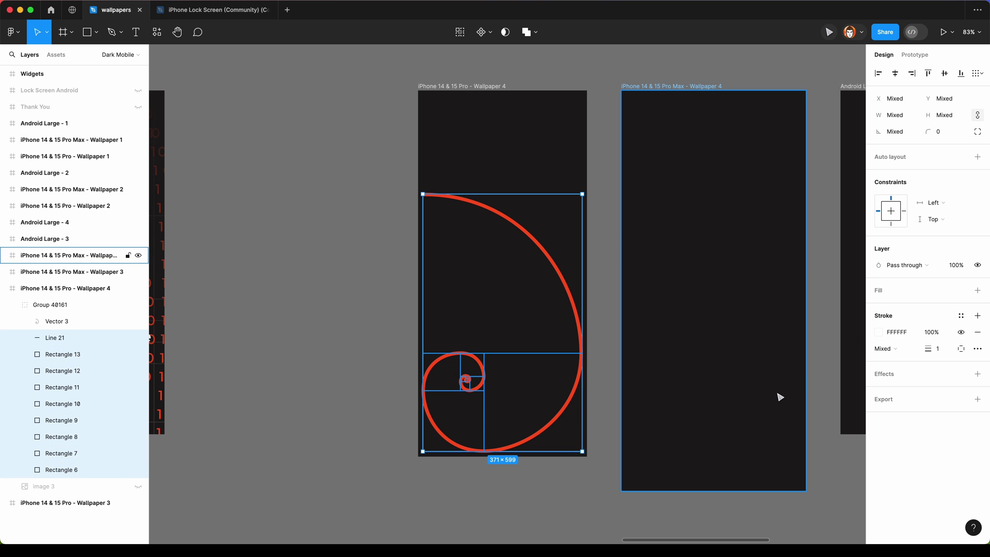
scroll(464, 432, left, 5)
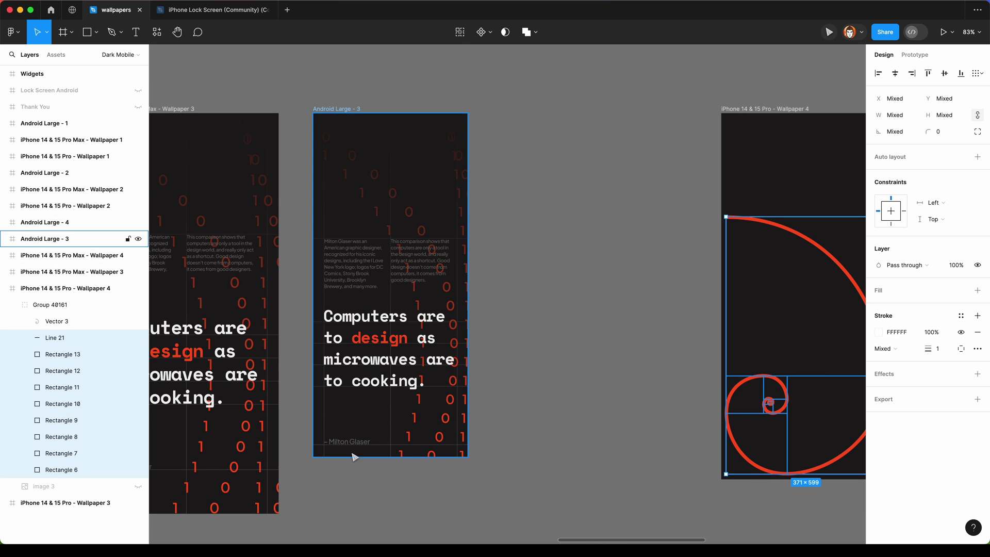
scroll(352, 456, up, 5)
scroll(349, 455, up, 5)
click(878, 333)
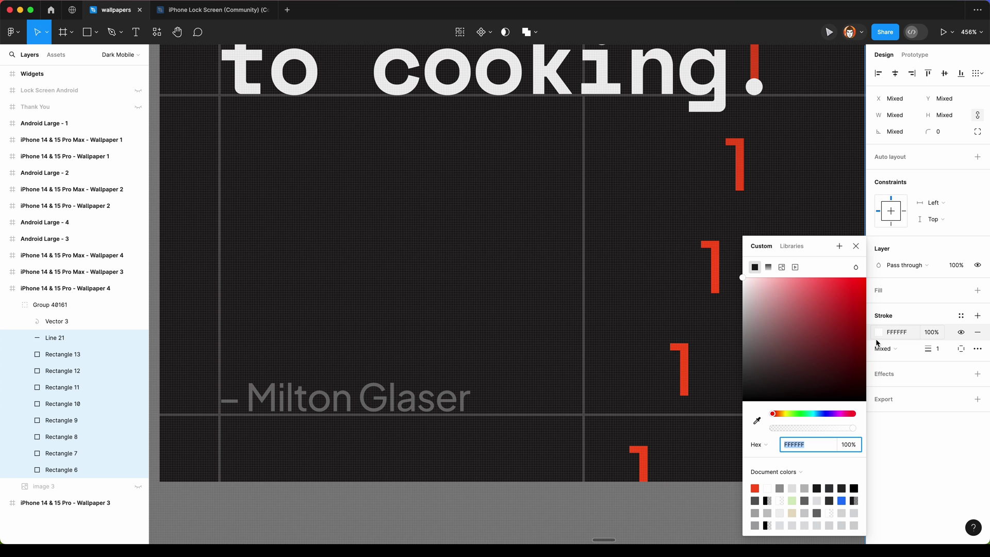
click(756, 420)
click(588, 411)
scroll(429, 356, down, 5)
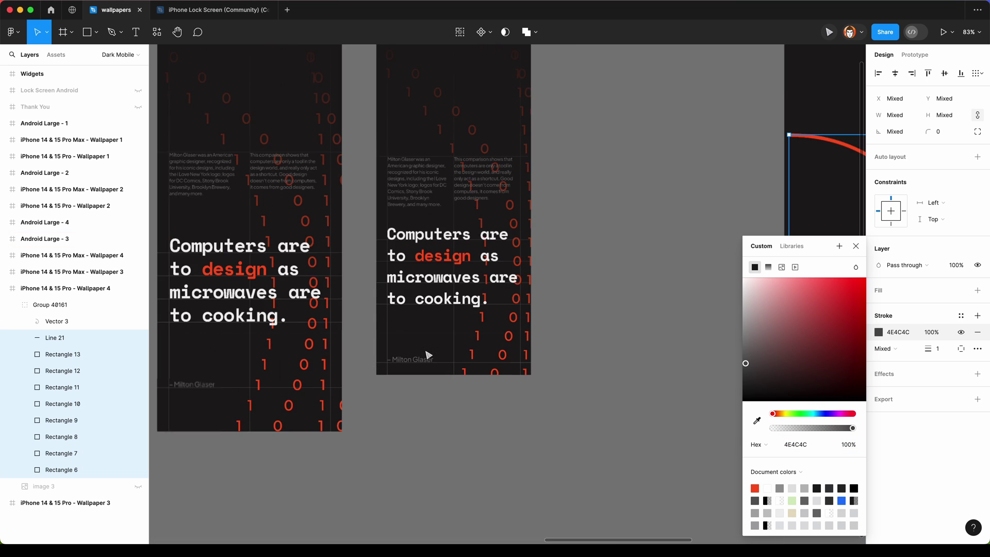
scroll(430, 356, down, 5)
click(565, 387)
scroll(539, 394, right, 3)
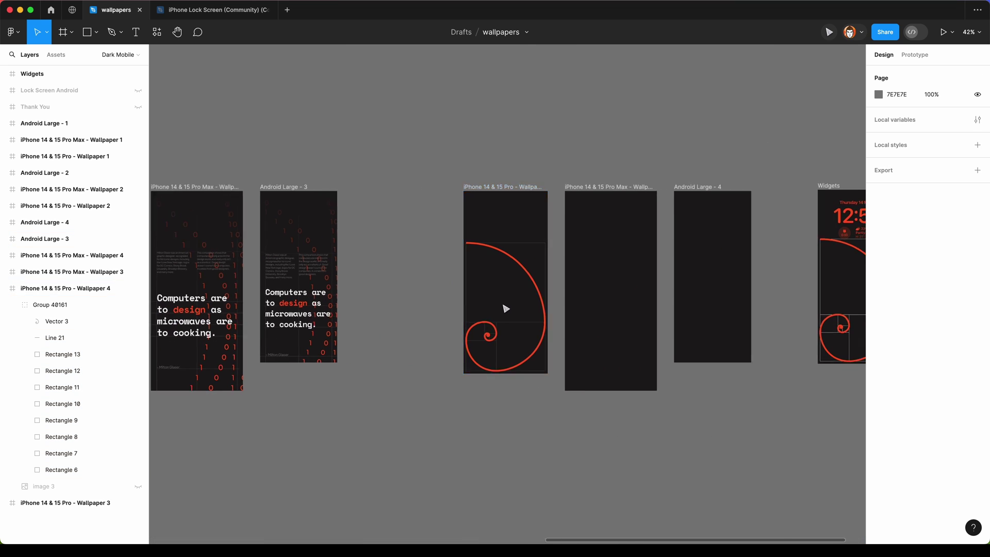
scroll(464, 305, up, 5)
scroll(396, 297, down, 5)
scroll(394, 279, up, 1)
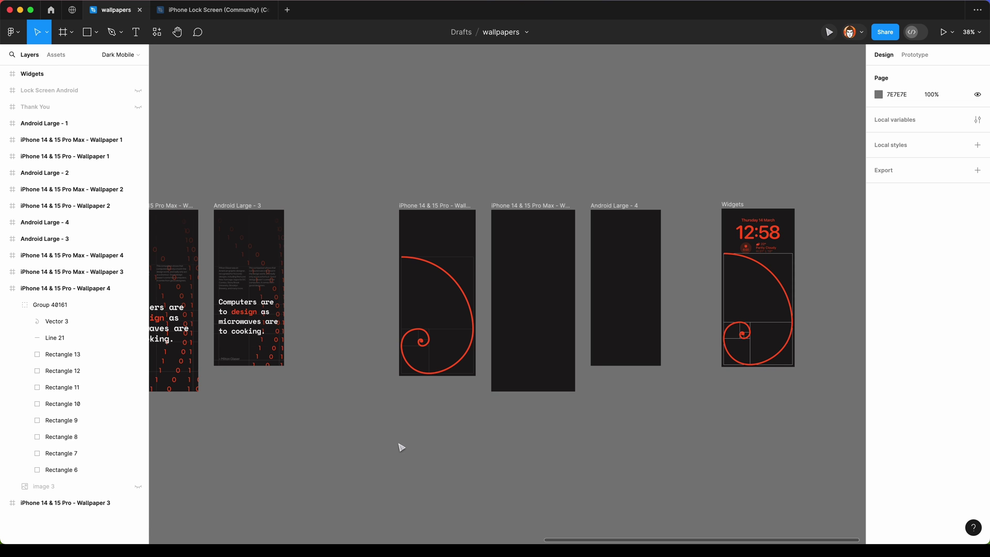
- Open Canva's design quotes article from the search results and reject its cookies
key(super+Tab)
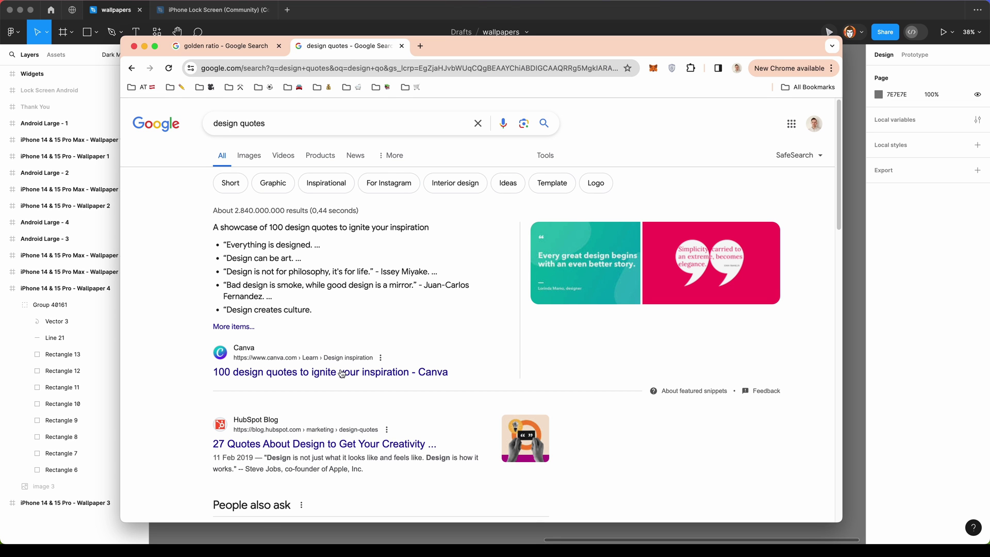
click(345, 371)
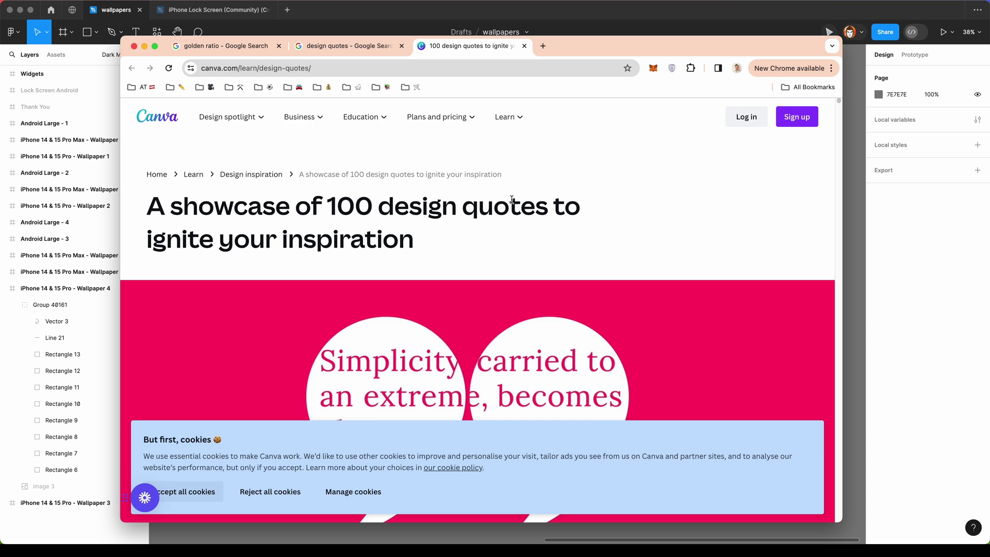
scroll(386, 349, down, 5)
click(241, 497)
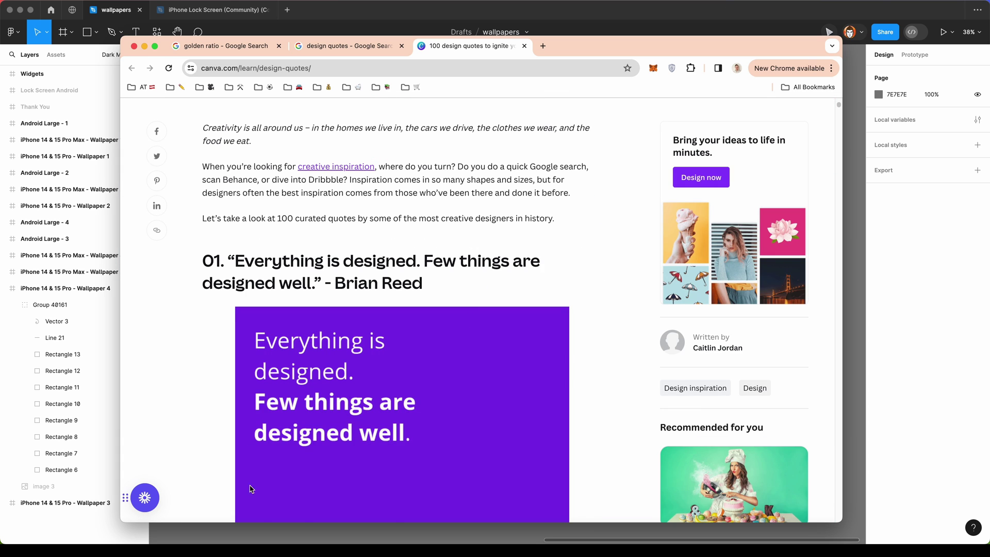
scroll(310, 405, down, 3)
scroll(311, 405, down, 3)
scroll(311, 409, down, 2)
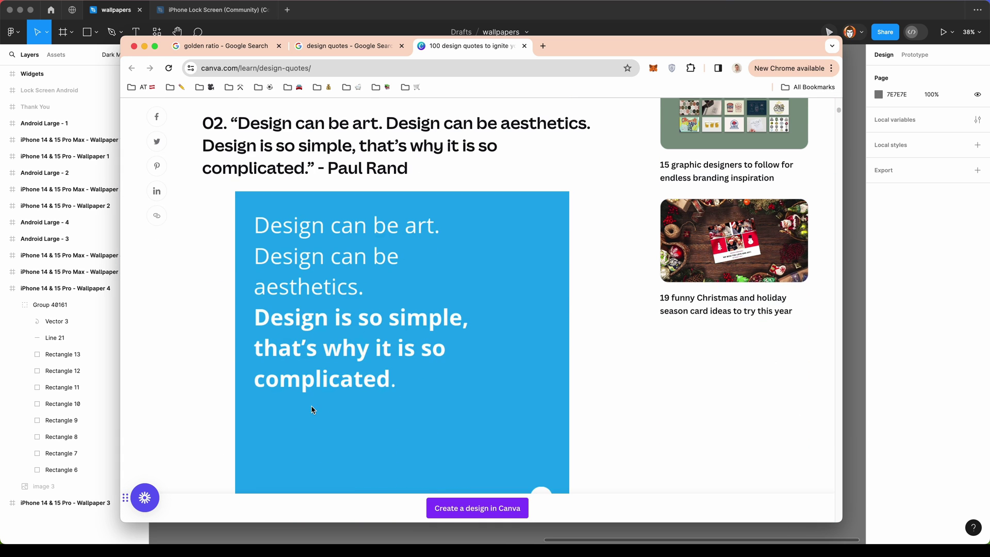
scroll(311, 408, down, 5)
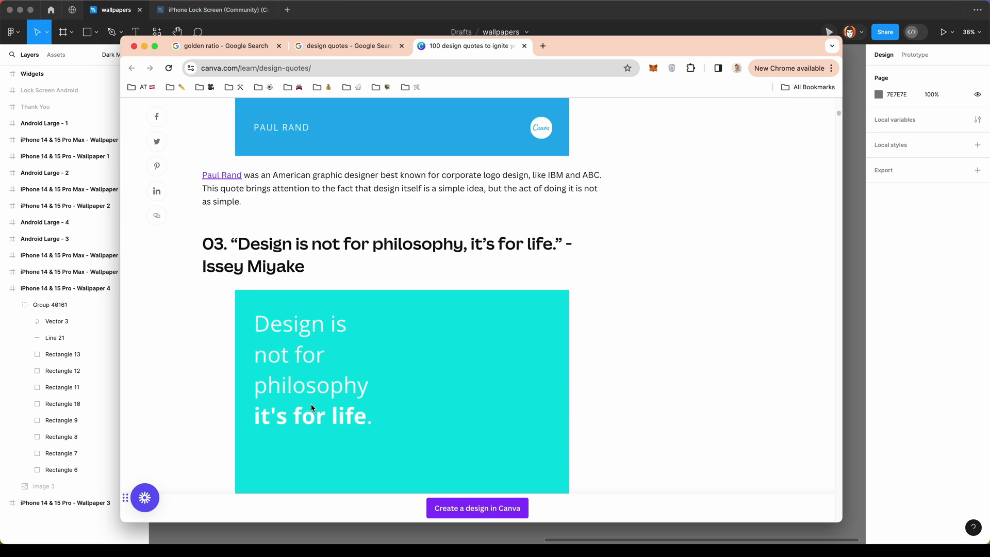
scroll(311, 407, down, 3)
scroll(311, 407, up, 2)
scroll(310, 404, down, 1)
scroll(318, 404, up, 1)
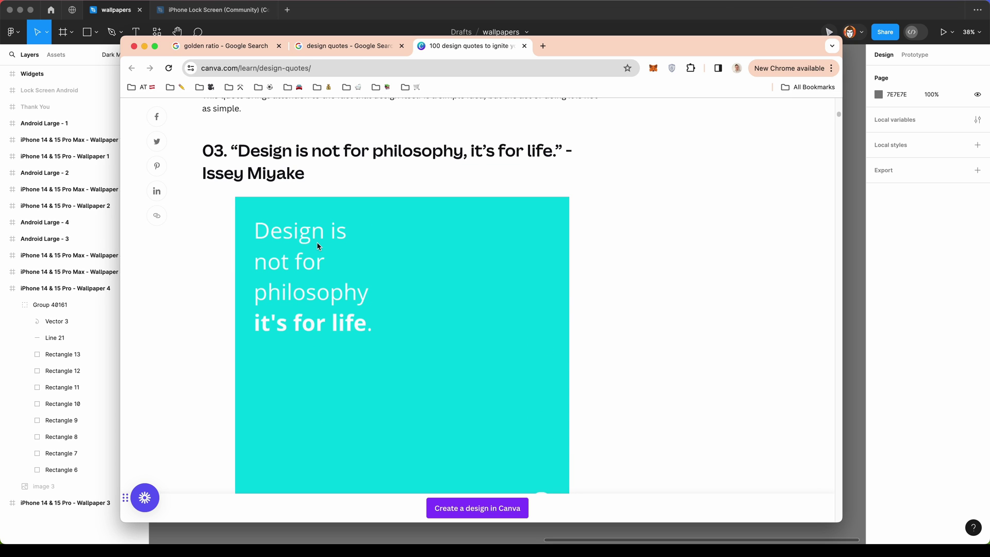
- Paste the 'Computers are to design' quote into Wallpaper 4 and move it up over the spiral
key(super+Tab)
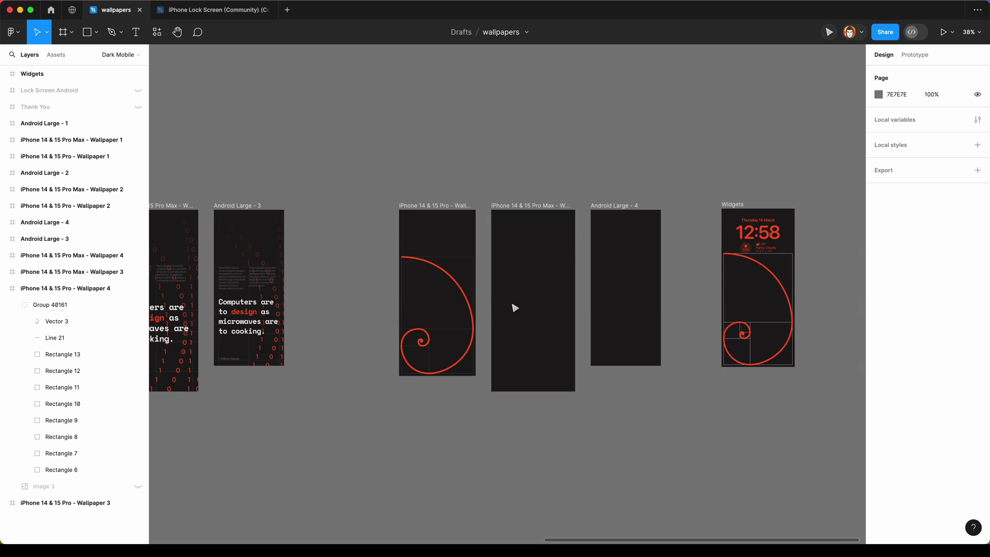
scroll(339, 301, up, 2)
click(230, 320)
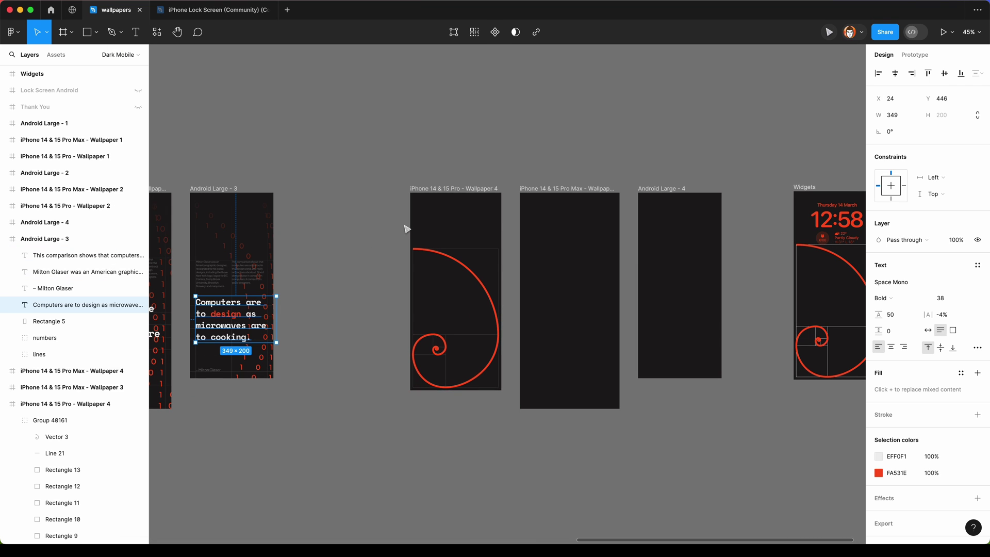
click(427, 193)
key(ctrl+v)
scroll(427, 193, up, 5)
drag(456, 321, 452, 279)
- Alt-drag a copy of the quote down near the spiral centre
key(super+Tab)
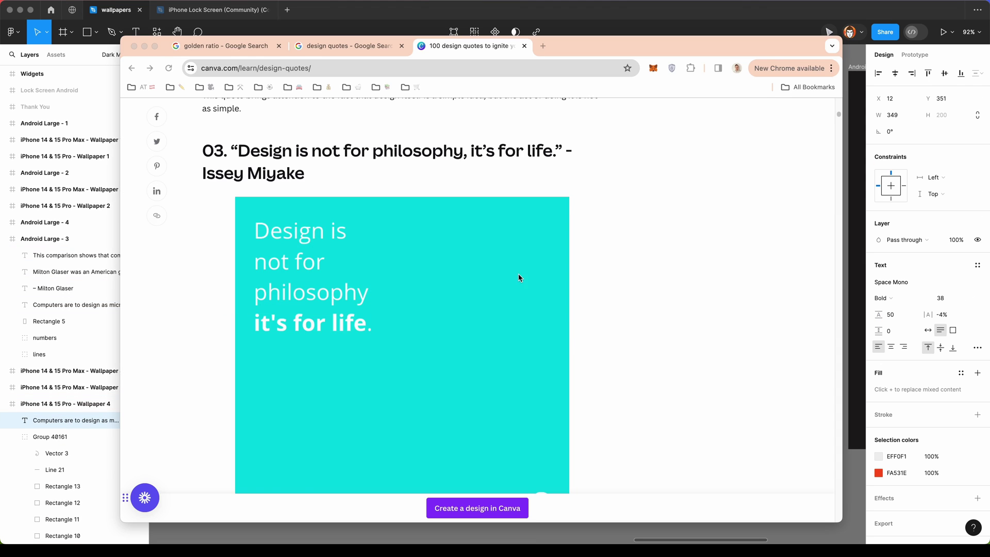
scroll(414, 315, down, 2)
scroll(414, 315, down, 3)
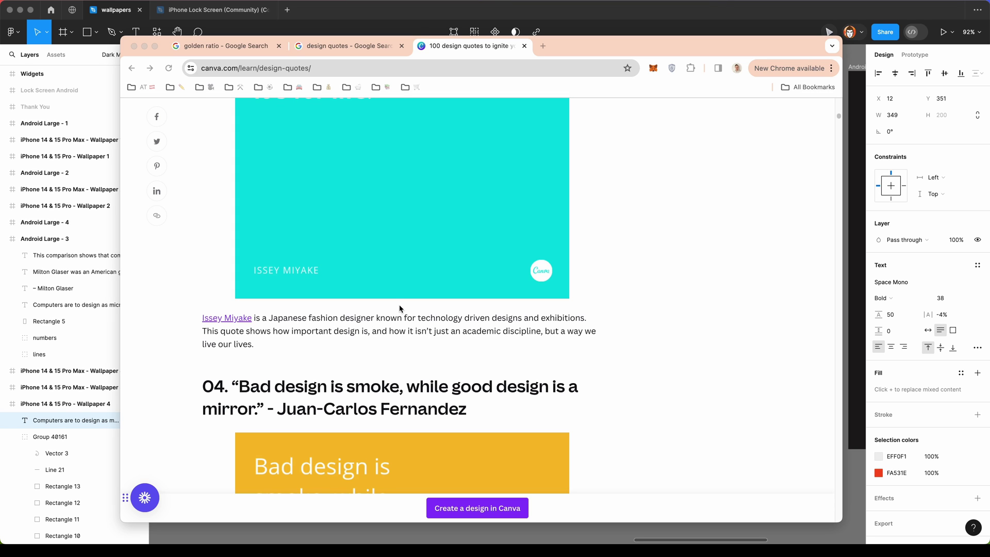
scroll(439, 357, up, 1)
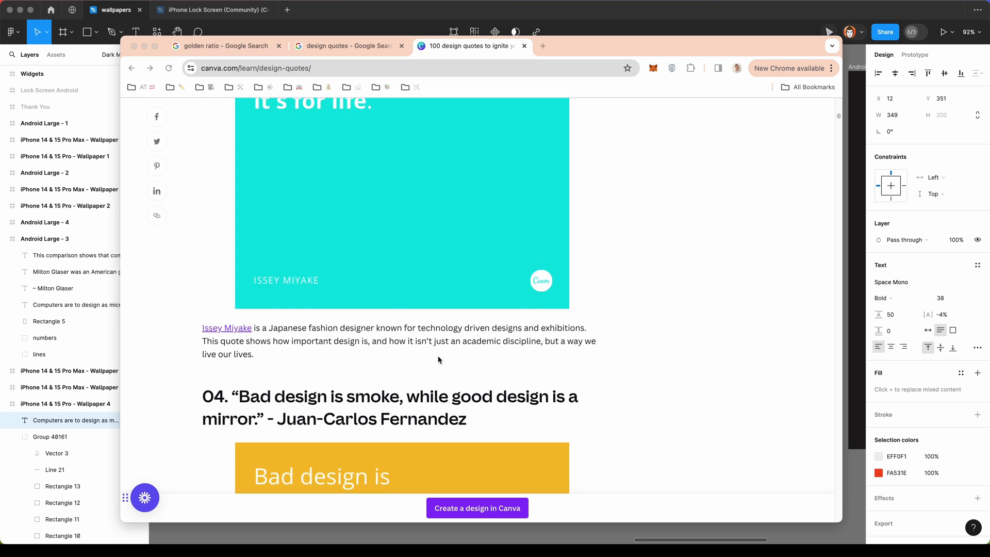
scroll(440, 361, up, 3)
key(super+Tab)
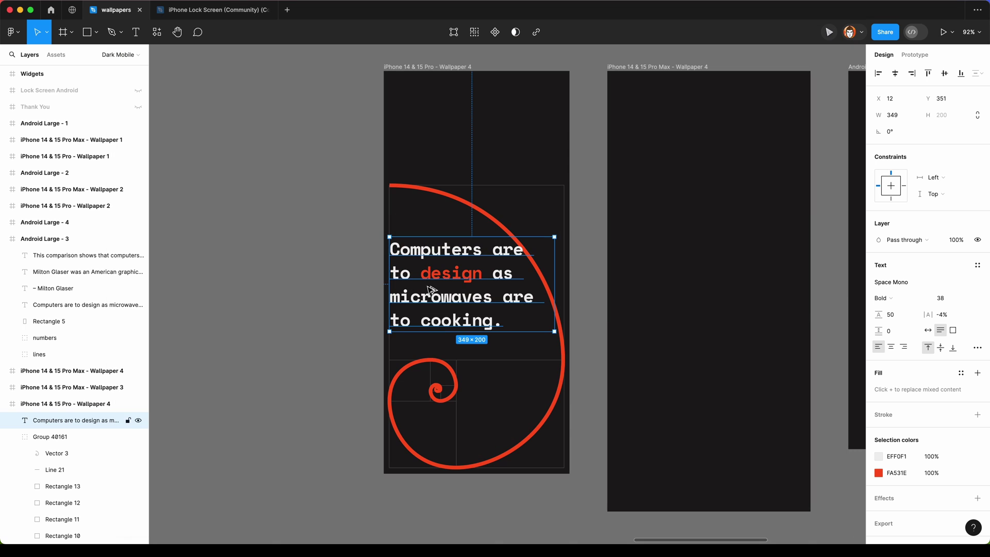
drag(431, 291, 499, 413)
key(super+Tab)
scroll(293, 430, down, 2)
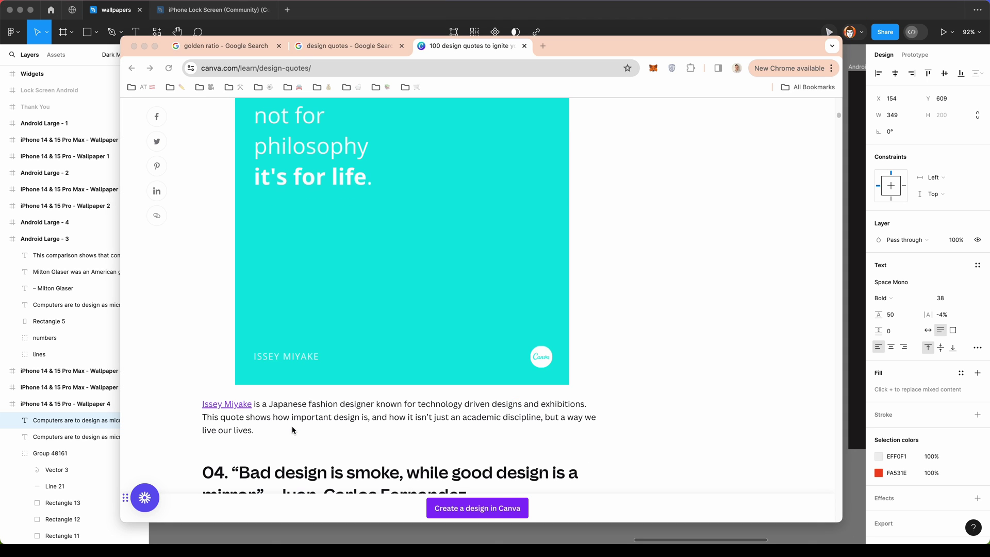
- Replace the duplicate's text with 'Issey Miyake' and set it to 24 pt
key(super+Tab)
key(Return)
text(Issey Miyaki)
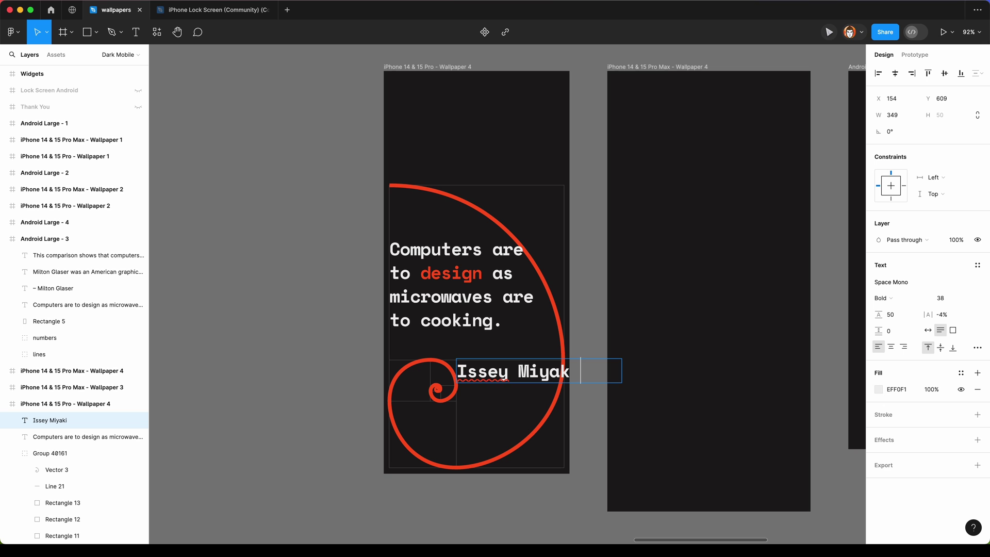
key(Escape)
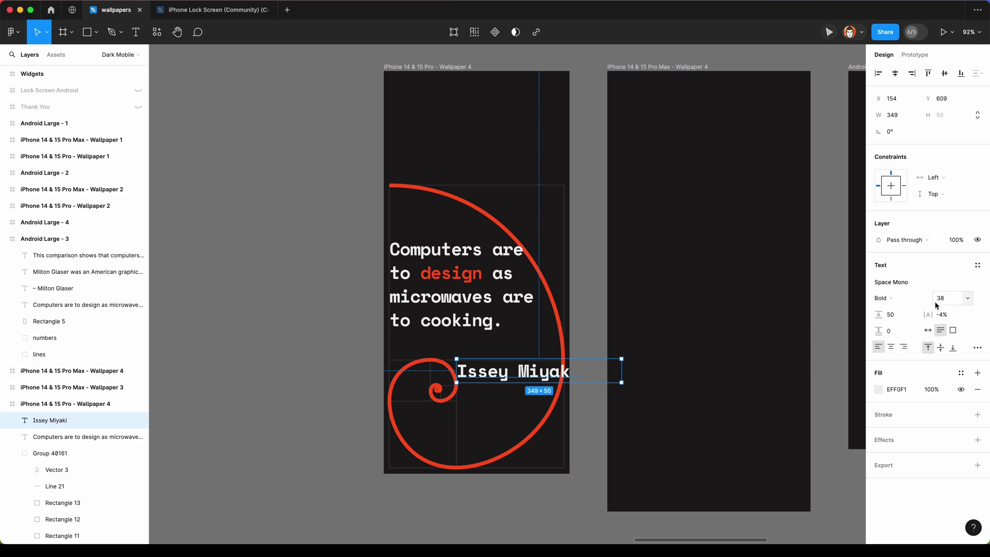
text(24)
key(Return)
- Correct the misspelled surname in the credit against the Canva article
key(super+Tab)
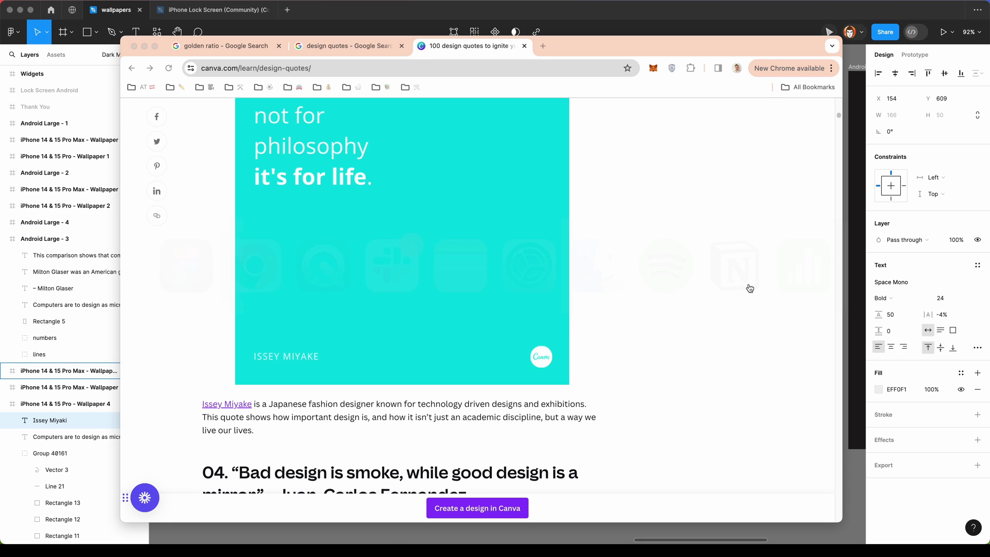
key(super+Tab)
key(Return)
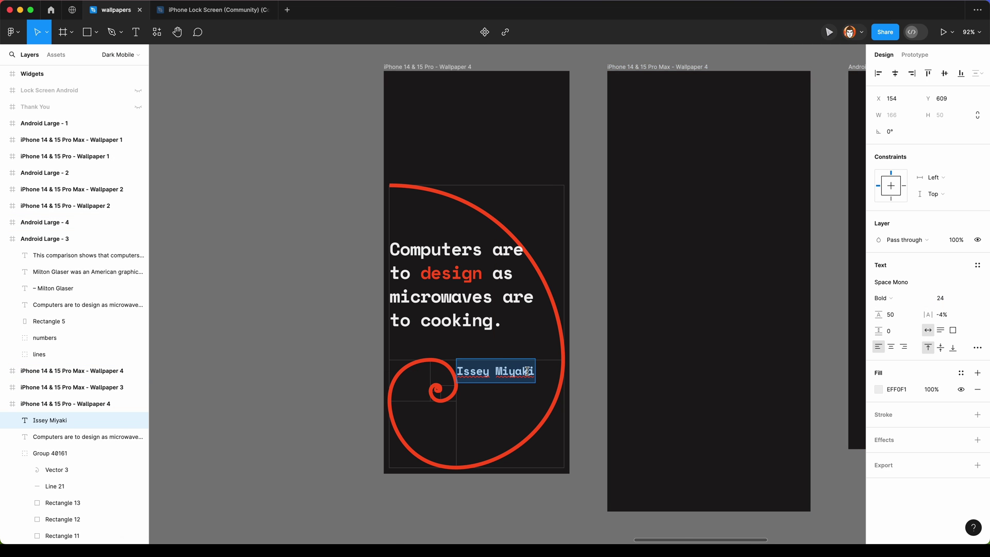
key(Right)
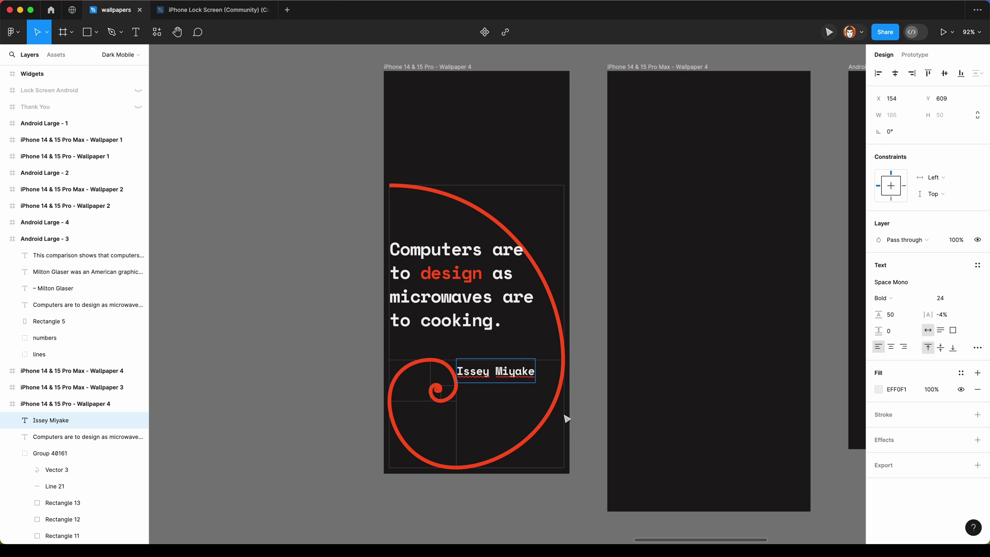
click(572, 418)
key(super+Tab)
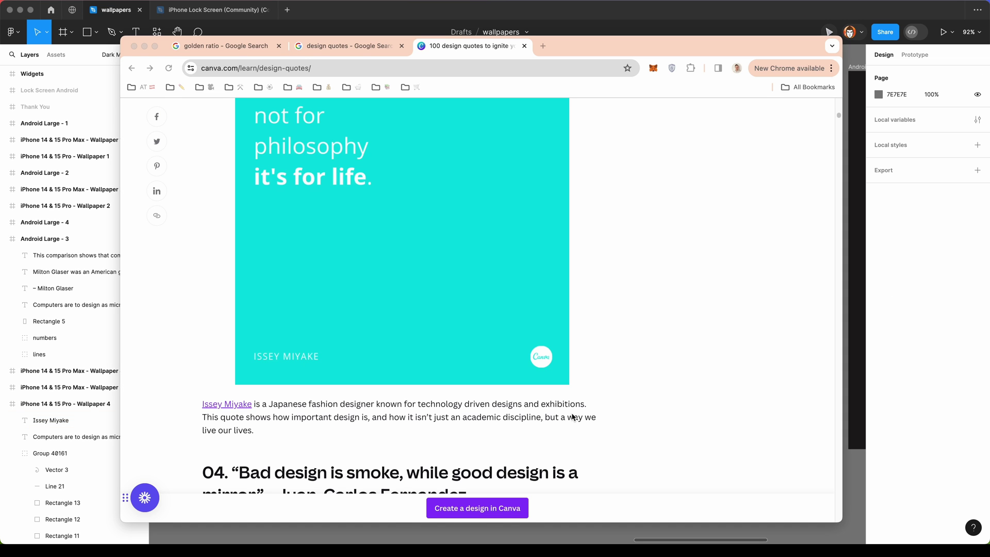
key(super+Tab)
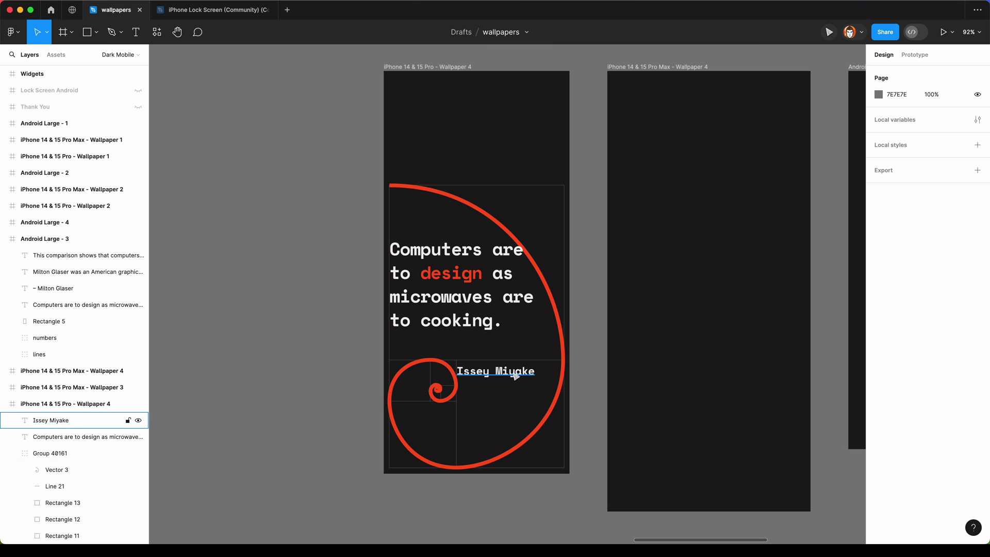
scroll(371, 371, down, 5)
scroll(371, 371, up, 3)
- Set the 'Computers are to design' quote's font to Source Serif Pro
click(464, 348)
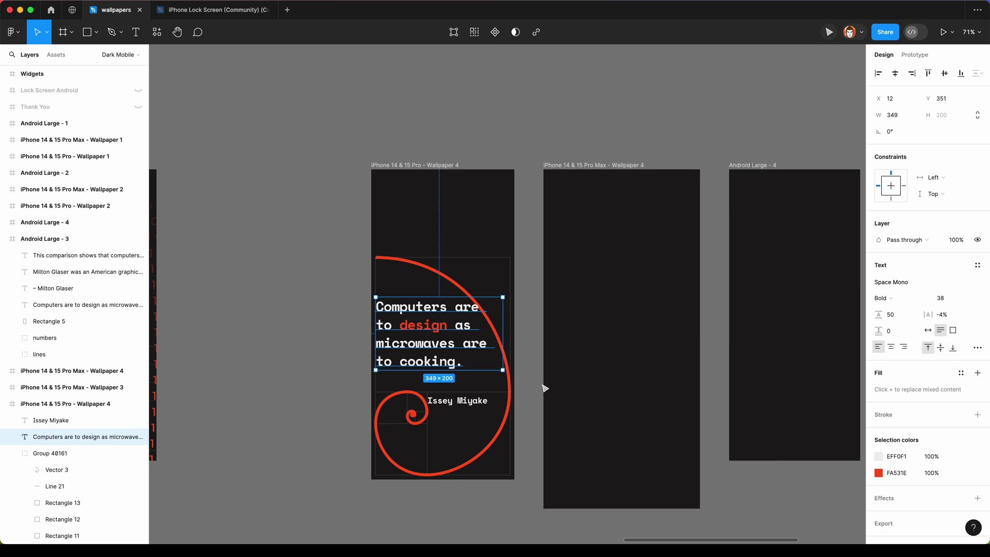
click(905, 283)
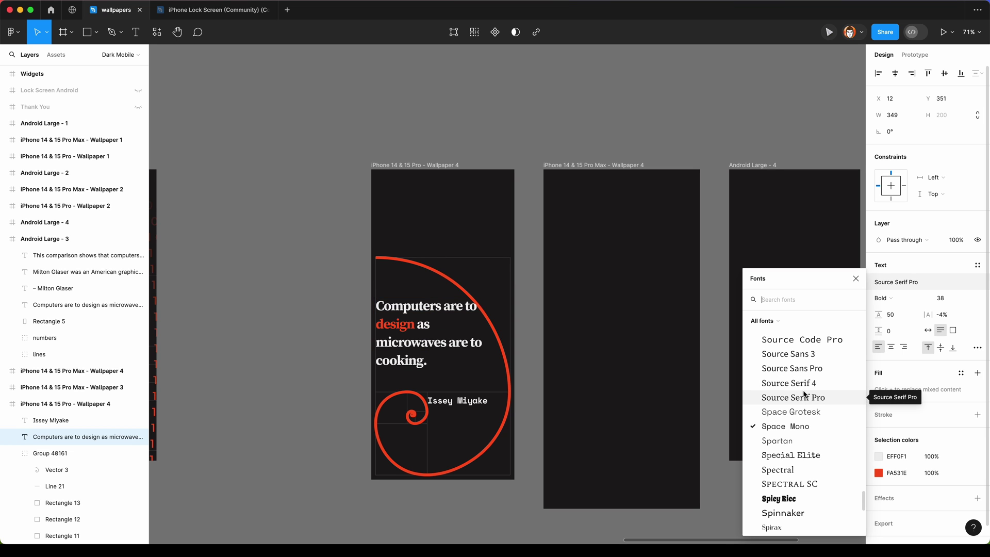
click(804, 396)
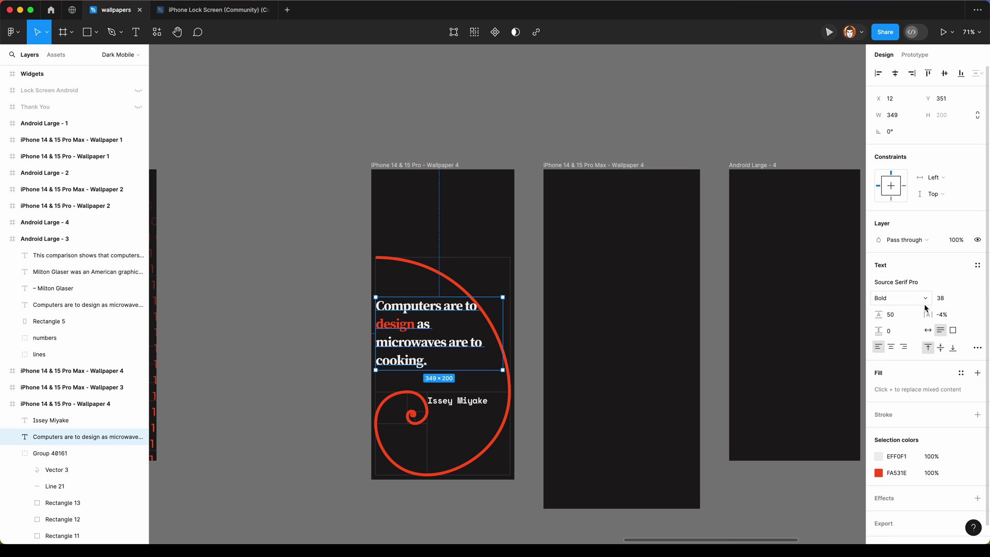
- Highlight Canva's quote 'Design is not for philosophy, it's for life.' and bring it to Figma
key(super+Tab)
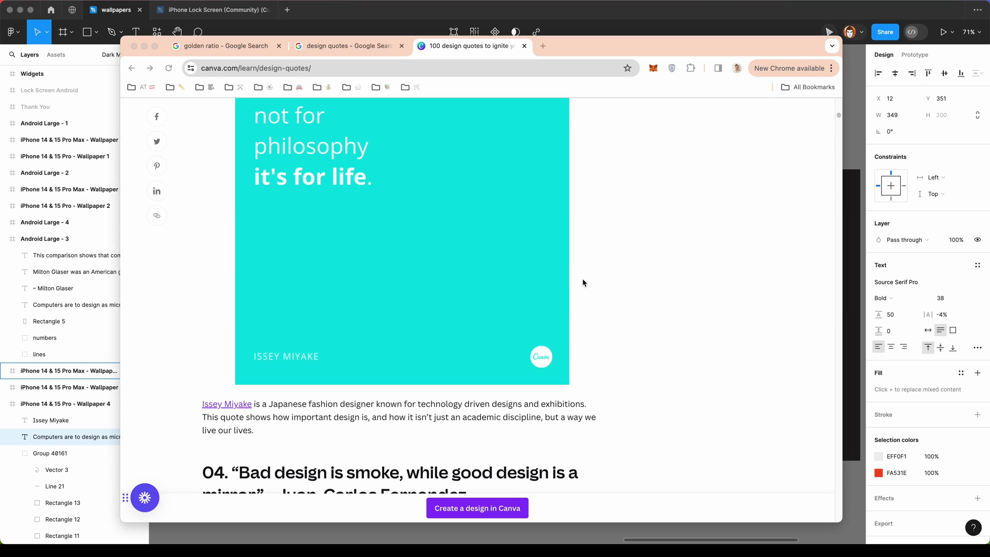
scroll(581, 277, up, 3)
scroll(459, 276, up, 2)
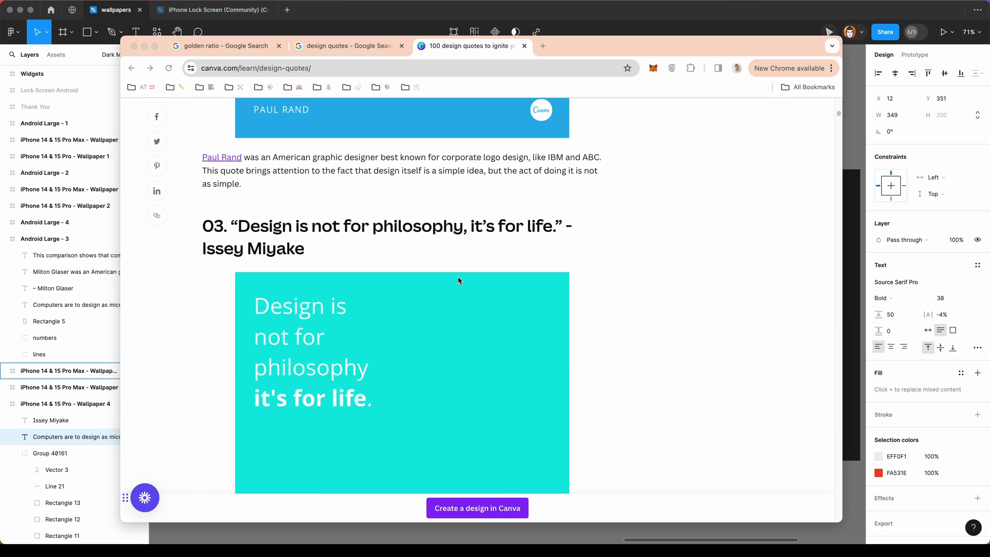
click(240, 225)
drag(241, 225, 549, 230)
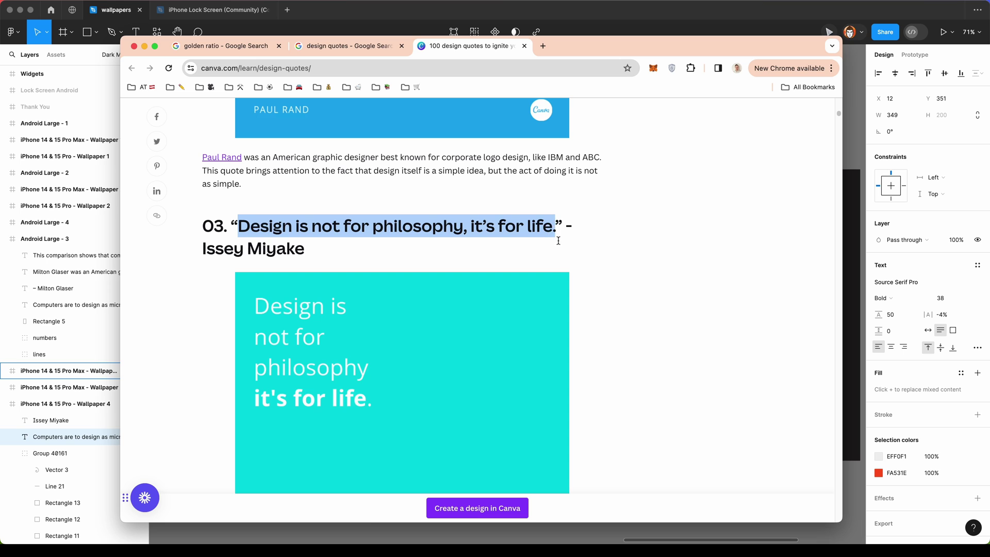
key(super+Tab)
- Paste the new quote, then set it to 48 pt with a line height of 54
key(Return)
text(Design is not for philosophy, it’s for life.)
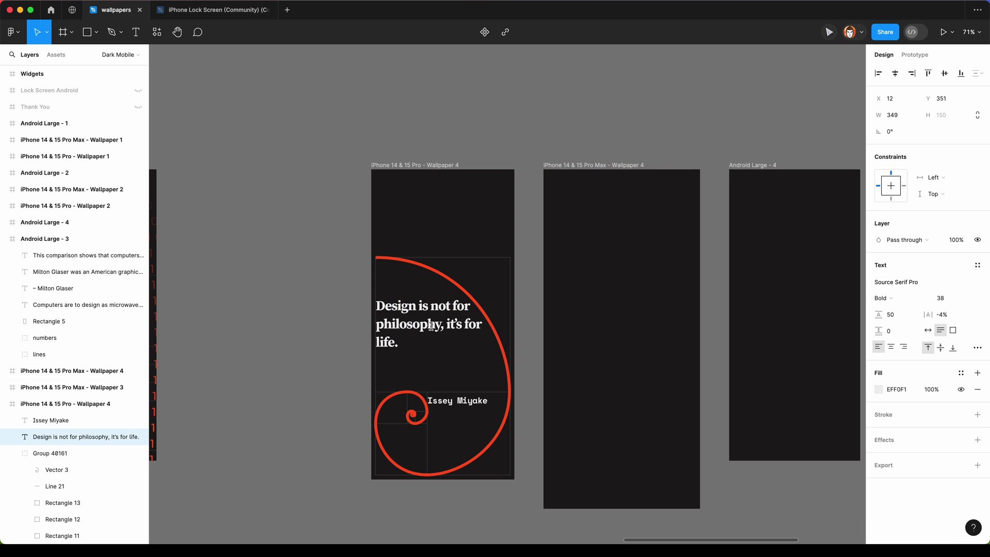
scroll(348, 340, up, 1)
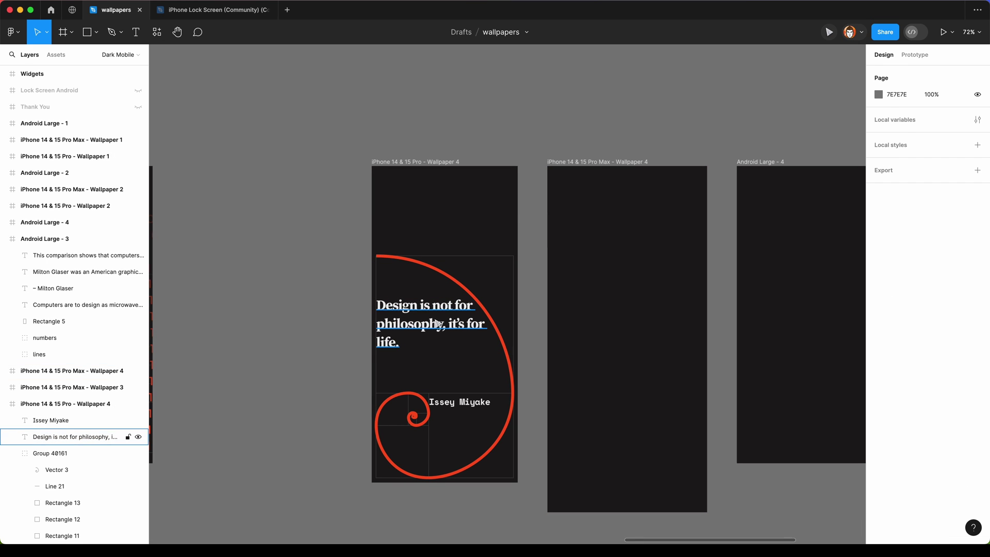
click(439, 324)
click(956, 301)
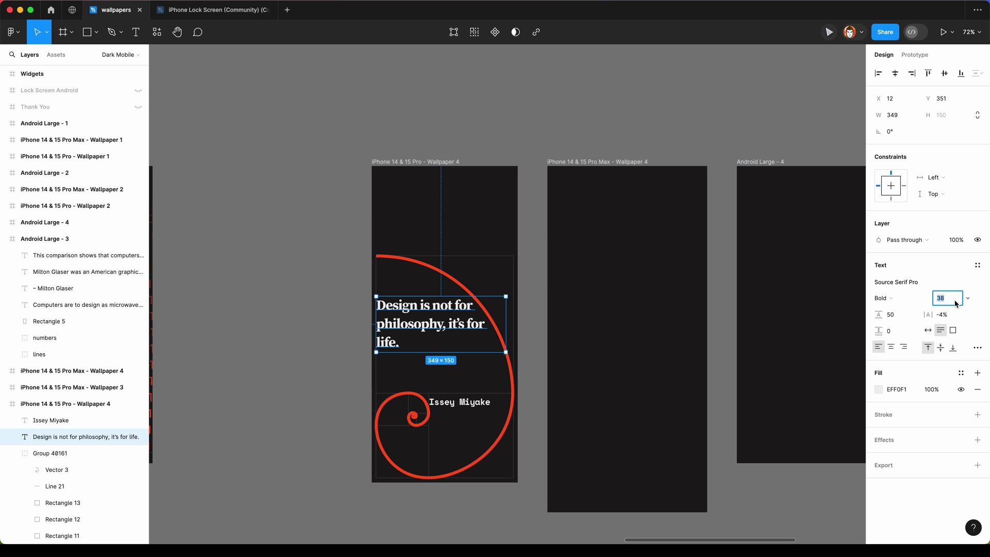
text(48)
key(Return)
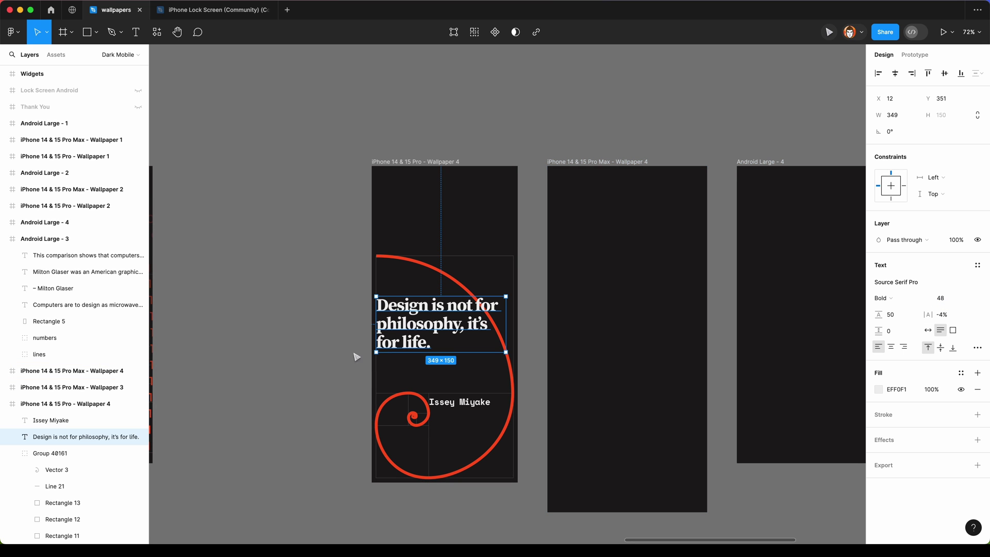
key(alt+period)
key(alt+period)
key(alt+period)
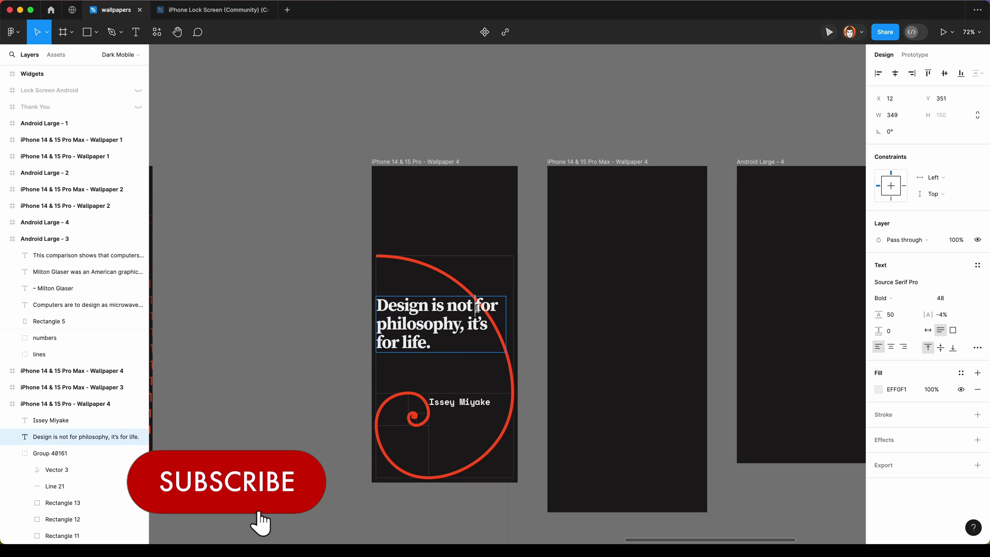
click(328, 348)
click(439, 334)
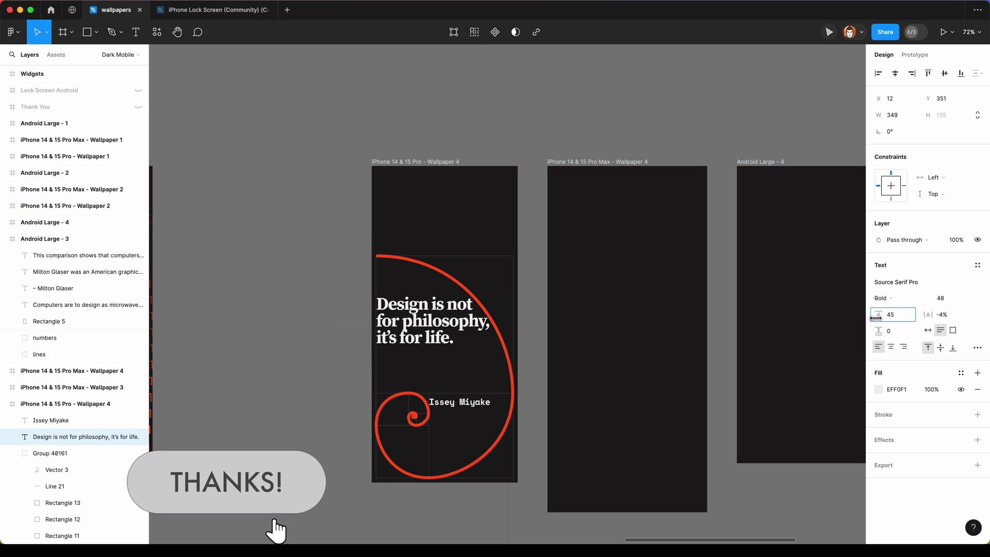
drag(874, 315, 879, 314)
- Move the quote lower and drag the Issey Miyake credit toward the bottom right
drag(435, 308, 436, 383)
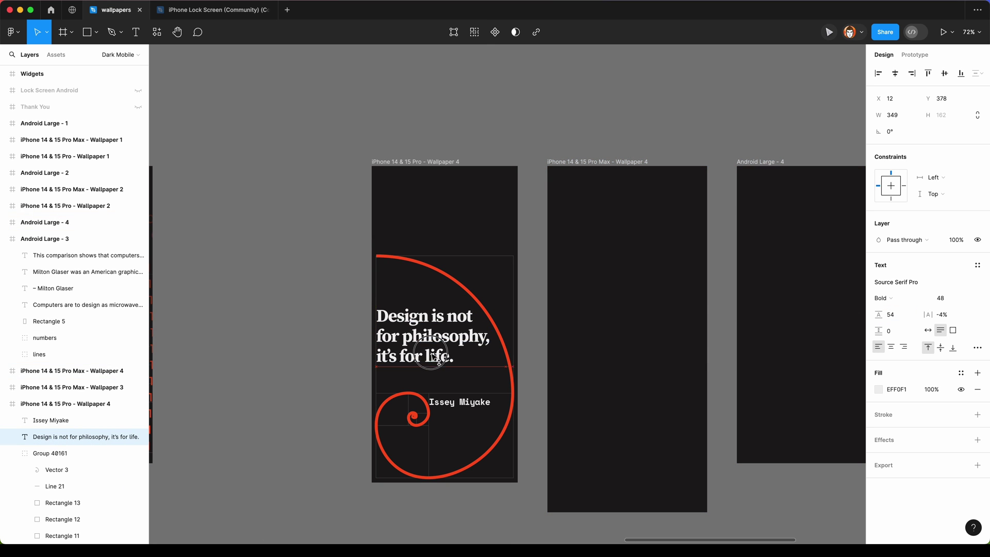
click(457, 454)
scroll(513, 526, down, 3)
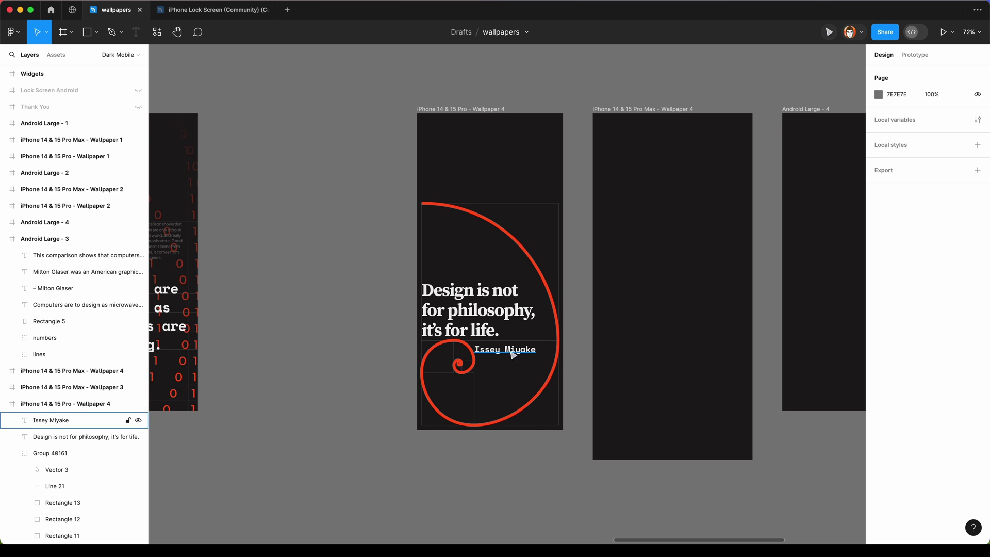
drag(511, 352, 534, 423)
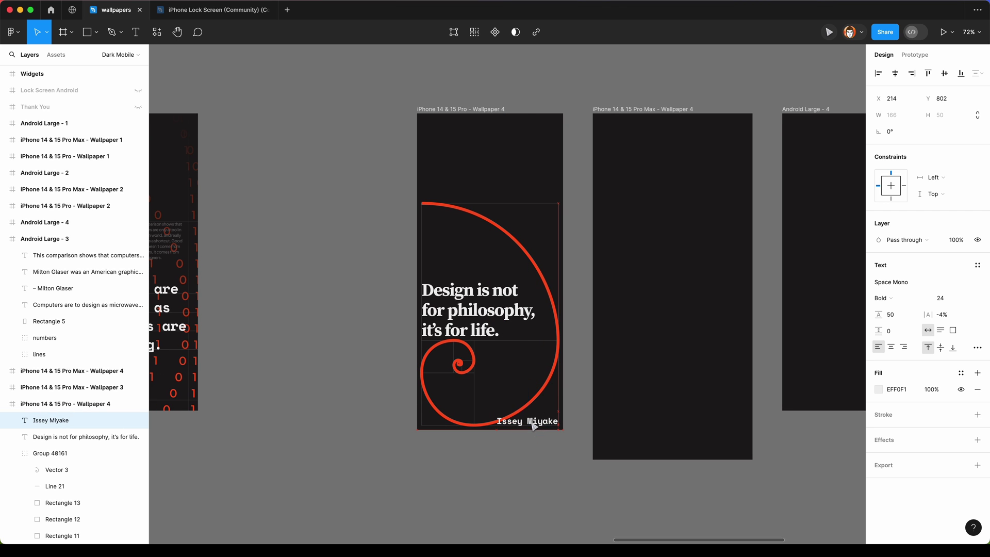
click(526, 336)
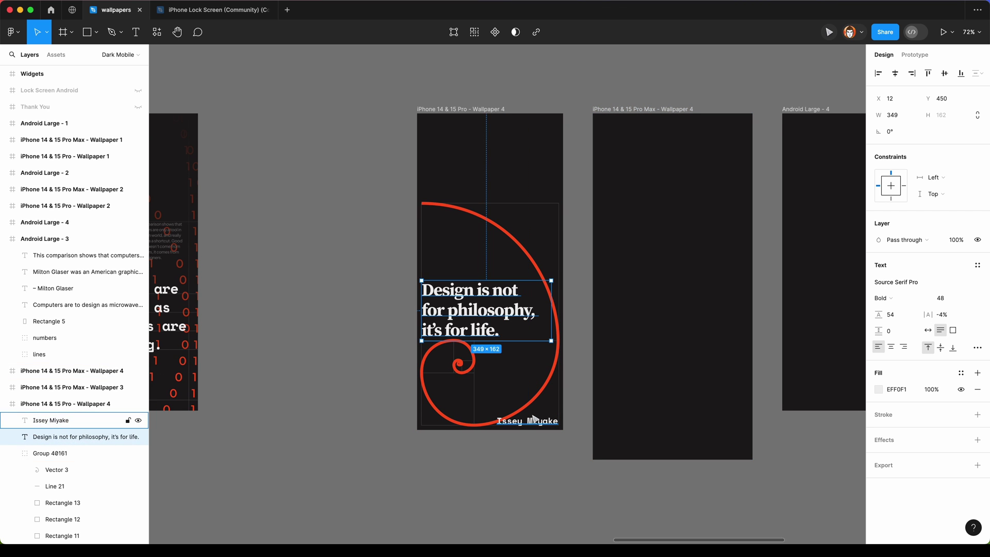
- Give the Issey Miyake credit the Milton Glaser grey text style and prefix it with '– '
click(548, 420)
key(minus)
scroll(287, 393, up, 5)
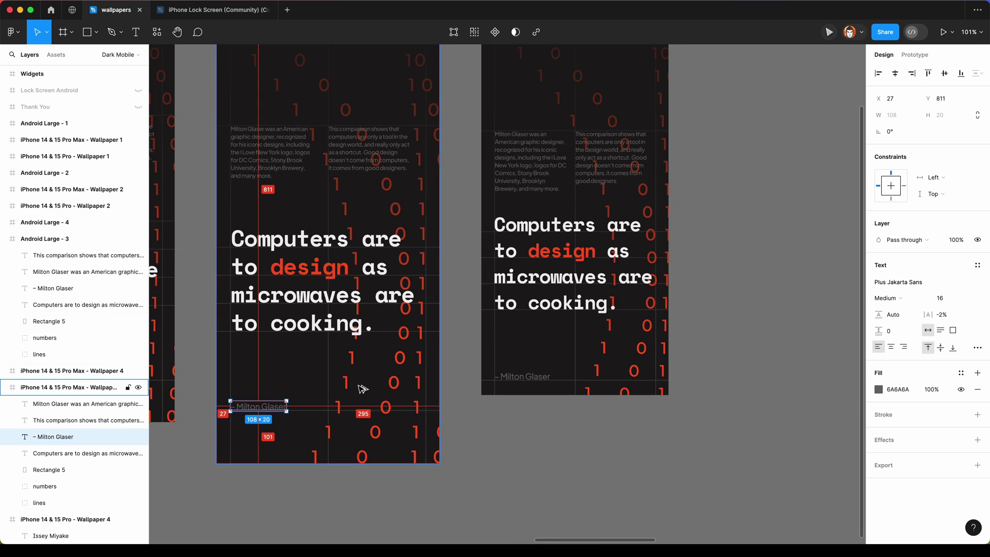
scroll(297, 389, down, 5)
scroll(594, 397, up, 10)
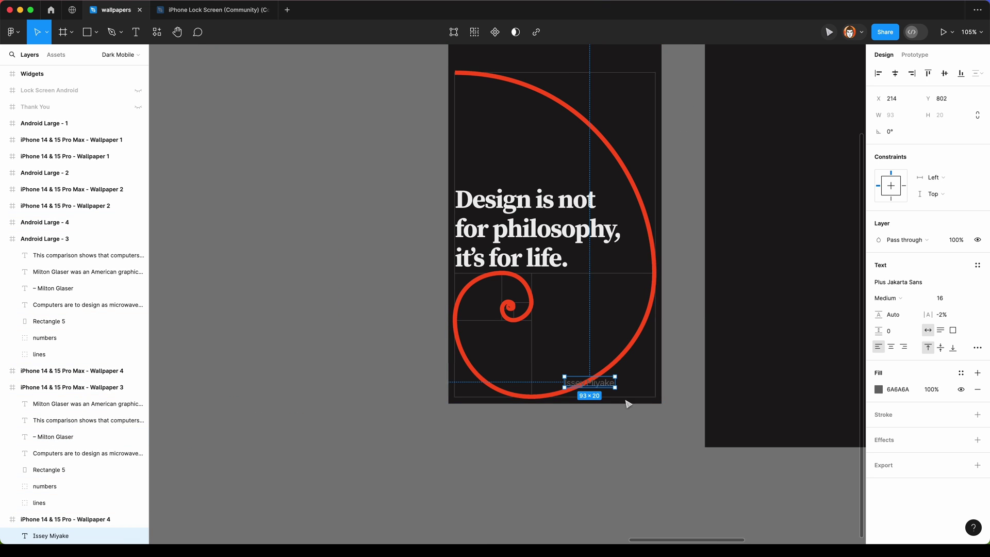
key(ctrl+z)
key(Return)
key(Left)
key(Escape)
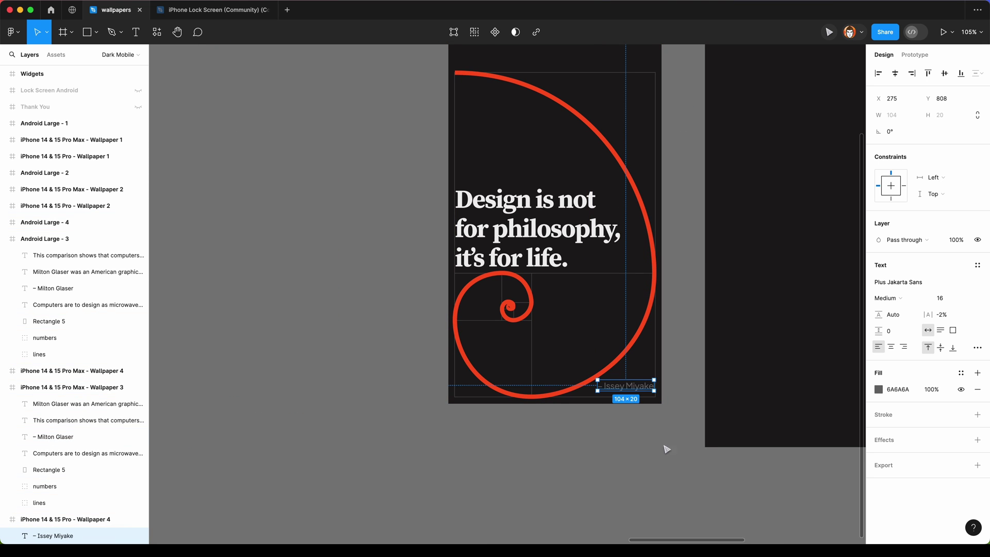
- Right-align the credit and nudge it against the frame's right edge
click(902, 345)
scroll(626, 387, up, 10)
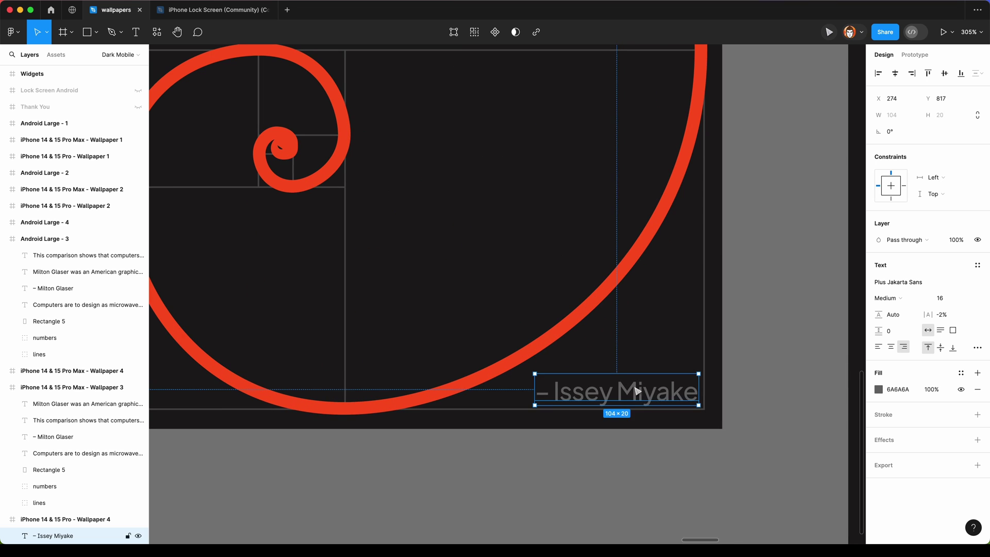
drag(629, 393, 640, 393)
click(636, 457)
scroll(637, 456, down, 10)
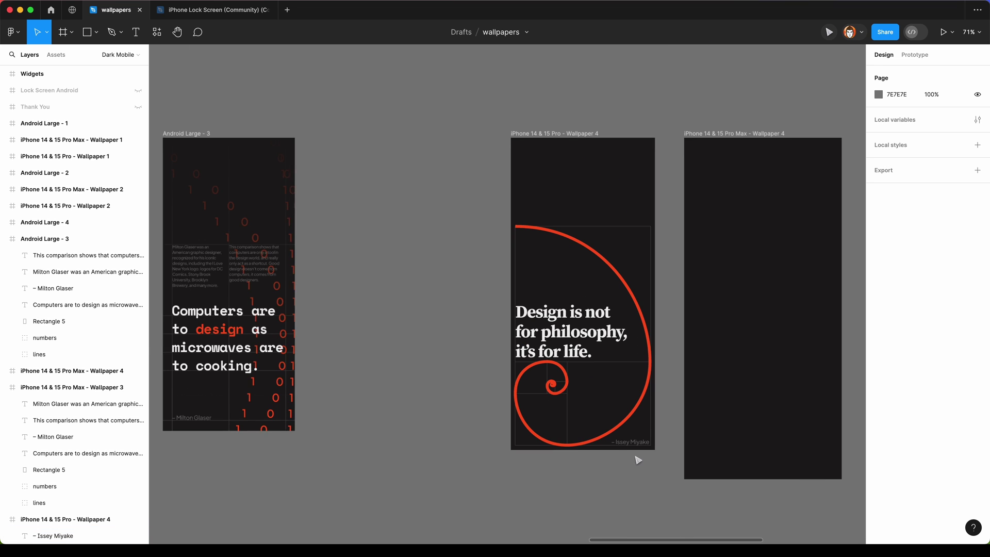
scroll(493, 372, right, 3)
scroll(457, 321, up, 3)
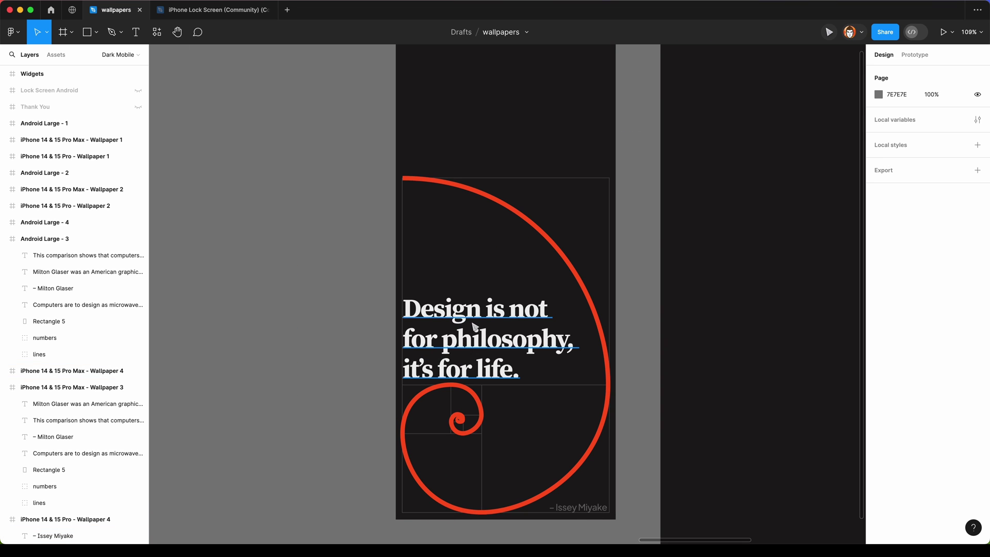
- Colour the word 'Design' in the quote with the red document colour FA531E
click(474, 326)
double_click(473, 326)
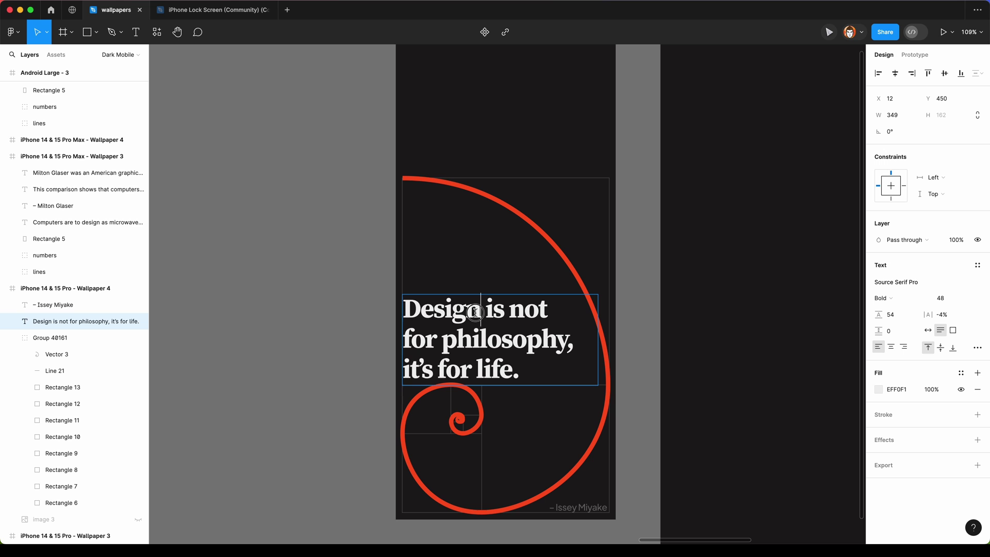
click(879, 390)
click(755, 487)
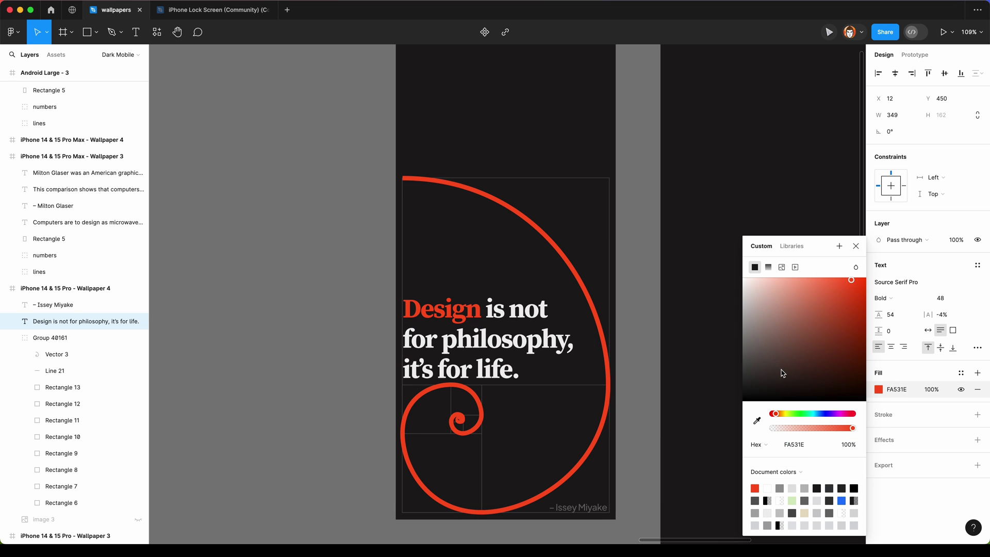
click(854, 247)
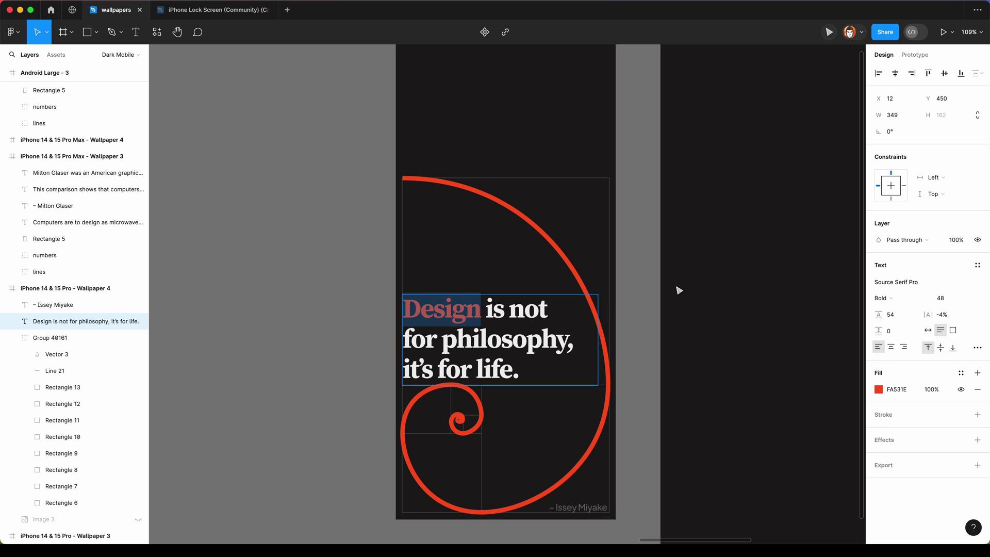
click(628, 289)
click(492, 341)
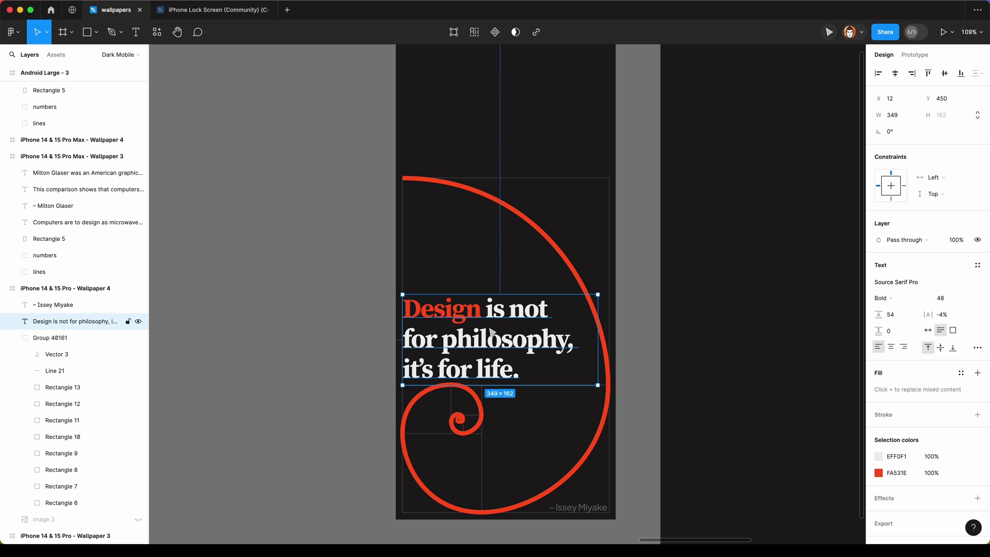
click(362, 297)
ctrl+scroll(361, 299, down, 5)
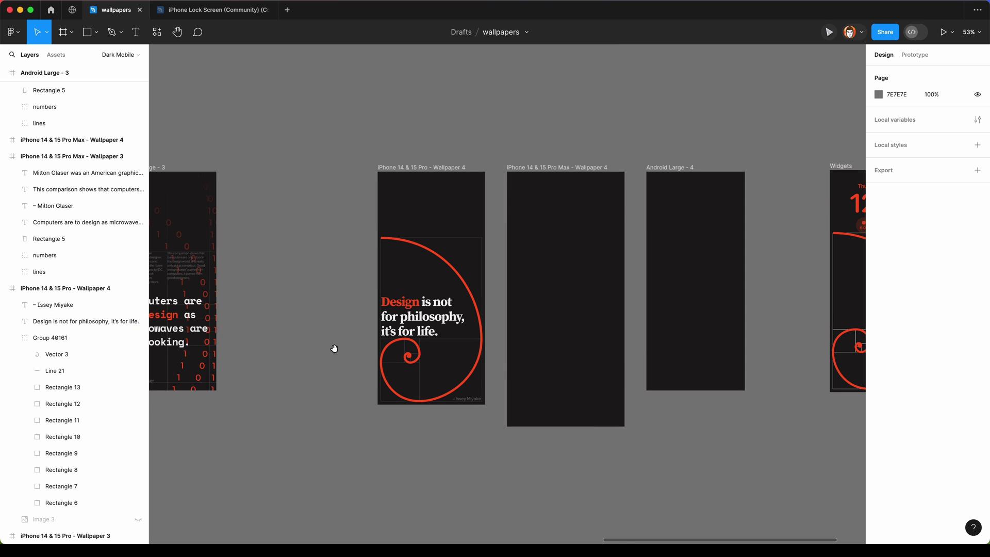
mouse_move(335, 348)
mouse_down()
mouse_move(260, 367)
mouse_move(351, 377)
mouse_up()
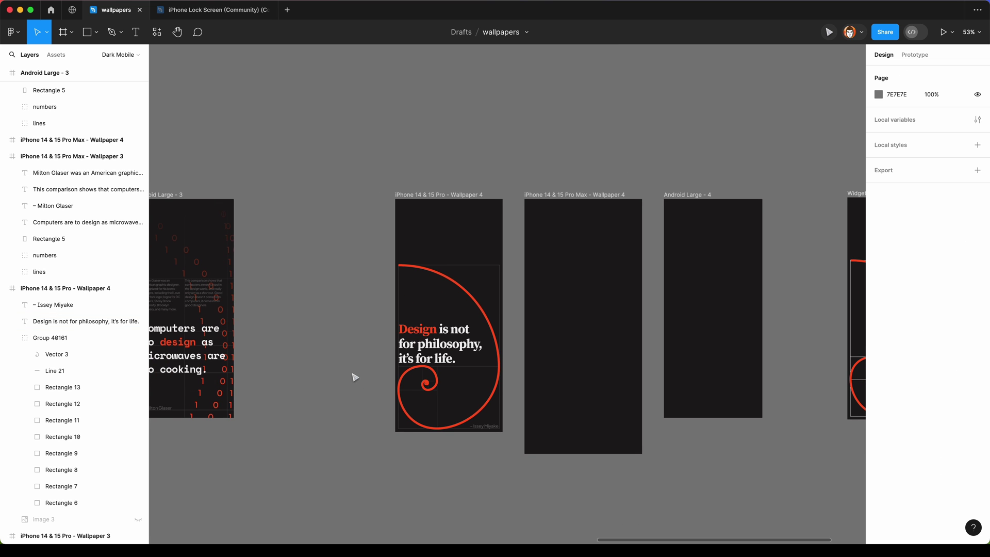
scroll(353, 376, up, 2)
scroll(353, 377, down, 2)
- Export the iPhone 14 & 15 Pro - Wallpaper 4 frame as a PNG
click(424, 191)
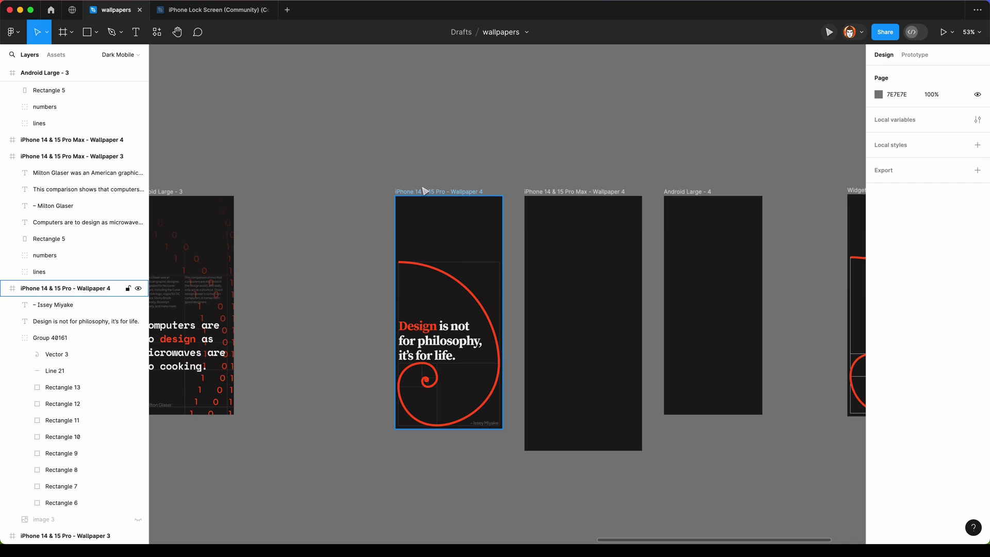
click(425, 191)
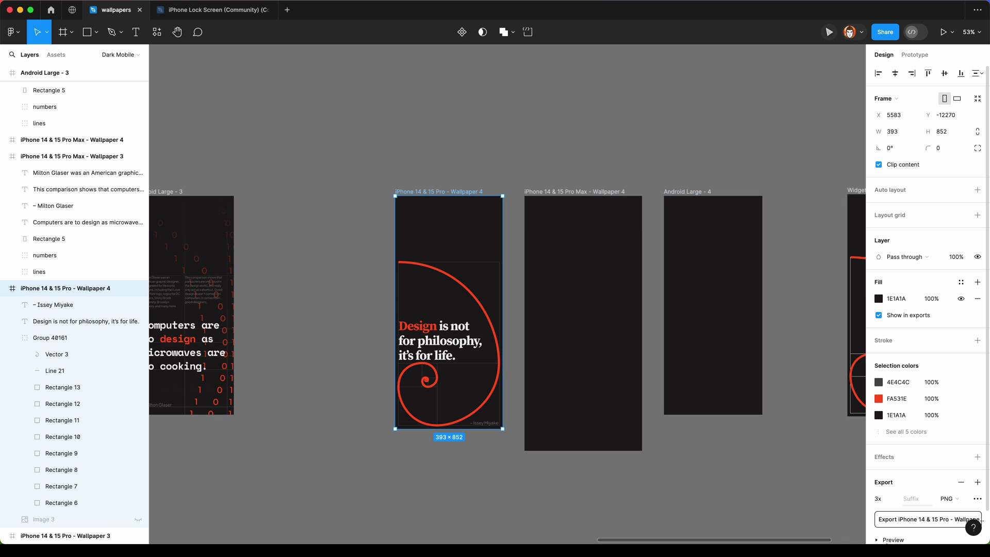
click(881, 519)
click(667, 371)
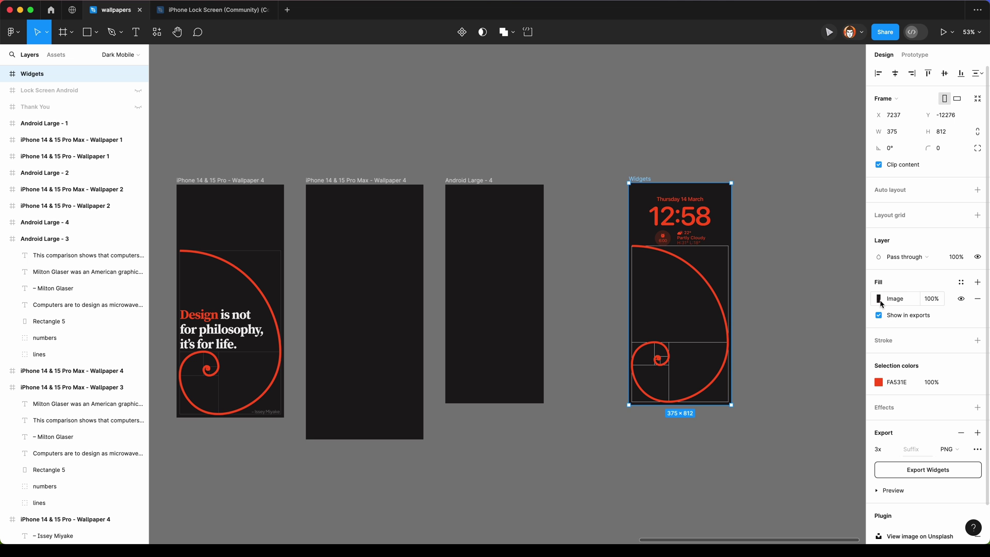
- Set the exported wallpaper PNG as the Widgets mockup's image fill
click(878, 299)
click(804, 370)
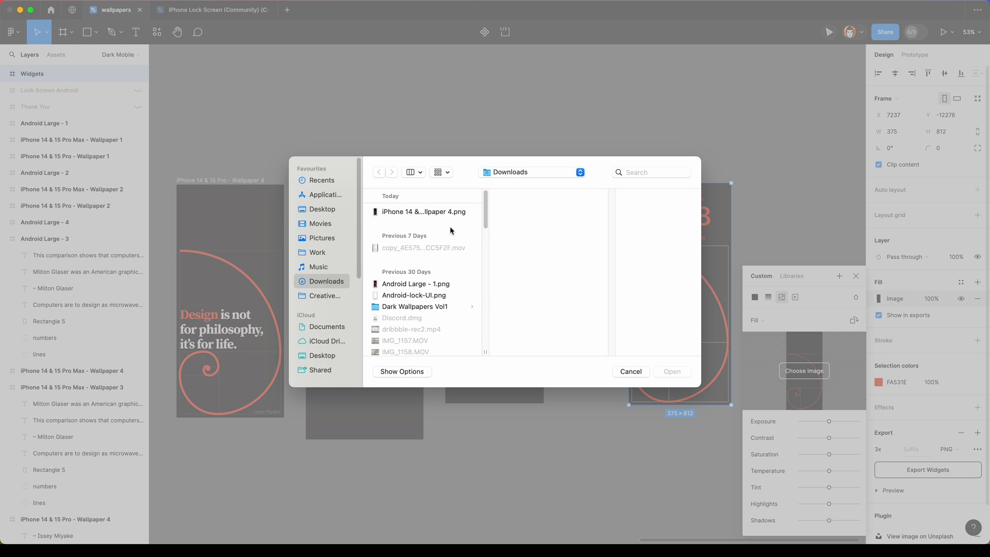
double_click(449, 219)
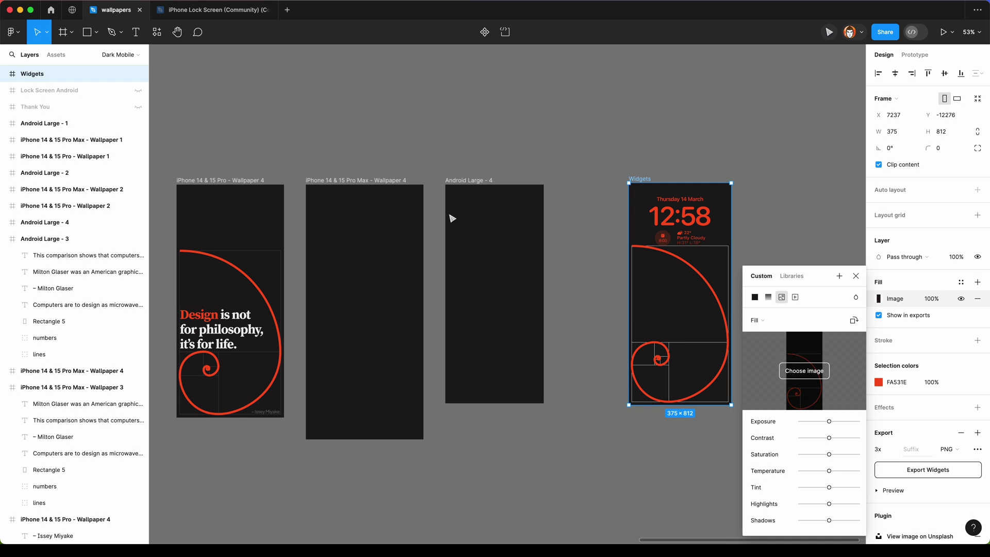
click(855, 276)
click(594, 327)
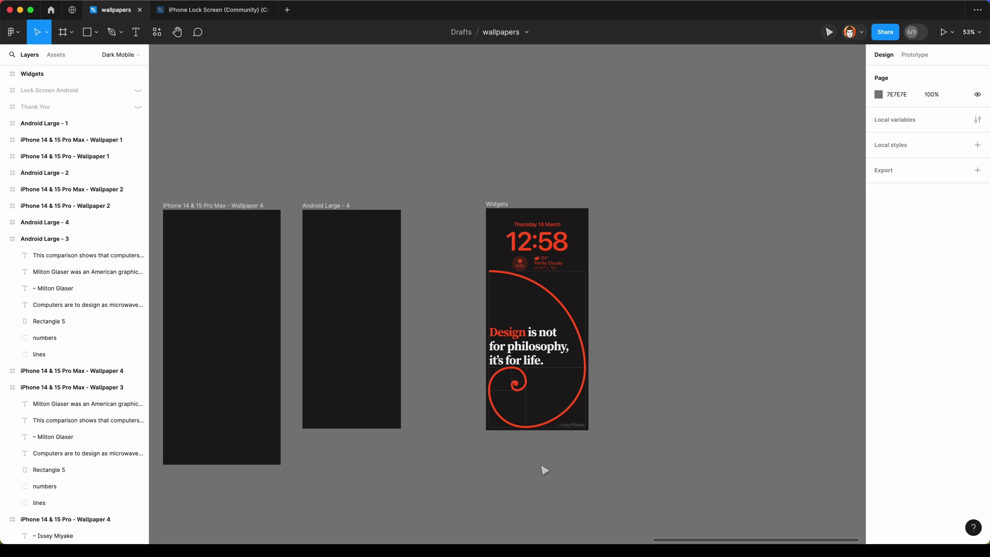
- Pen-trace a red path from the spiral's centre through curved right and top anchors
drag(442, 473, 608, 474)
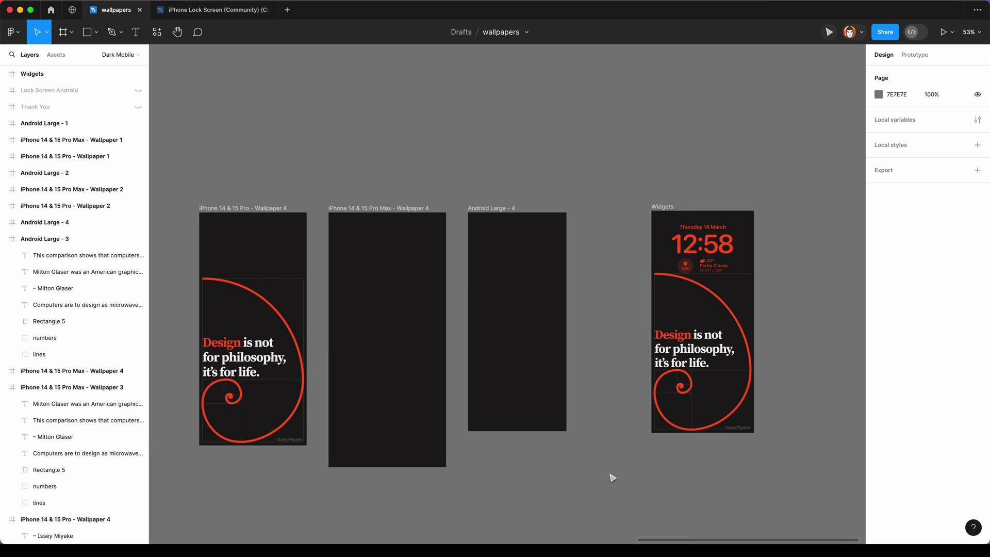
scroll(612, 477, left, 5)
scroll(574, 488, left, 2)
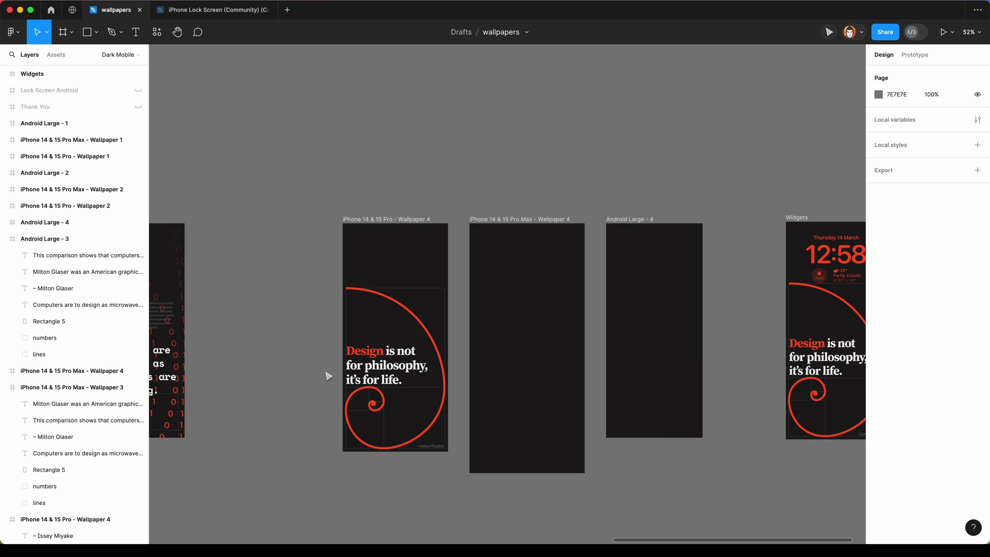
scroll(327, 375, up, 2)
scroll(393, 417, up, 5)
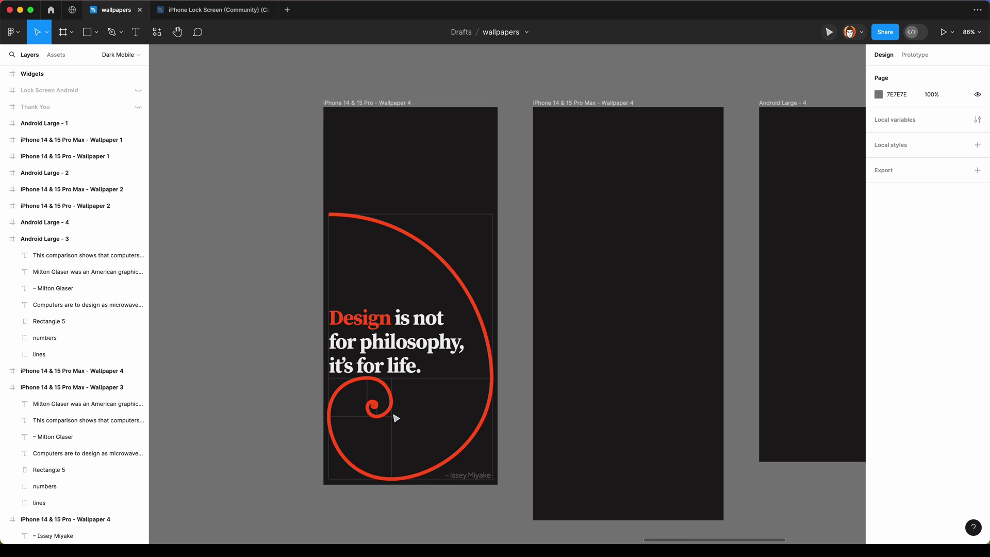
double_click(394, 418)
scroll(479, 378, up, 3)
scroll(528, 369, left, 2)
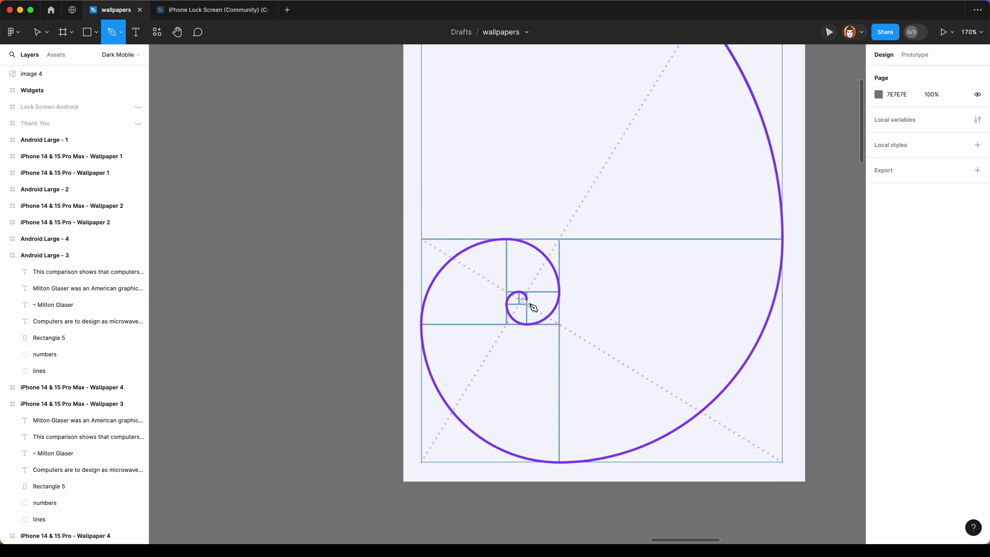
scroll(532, 308, up, 3)
click(526, 297)
mouse_move(513, 283)
mouse_down()
mouse_move(496, 284)
mouse_move(493, 329)
mouse_move(555, 341)
mouse_up()
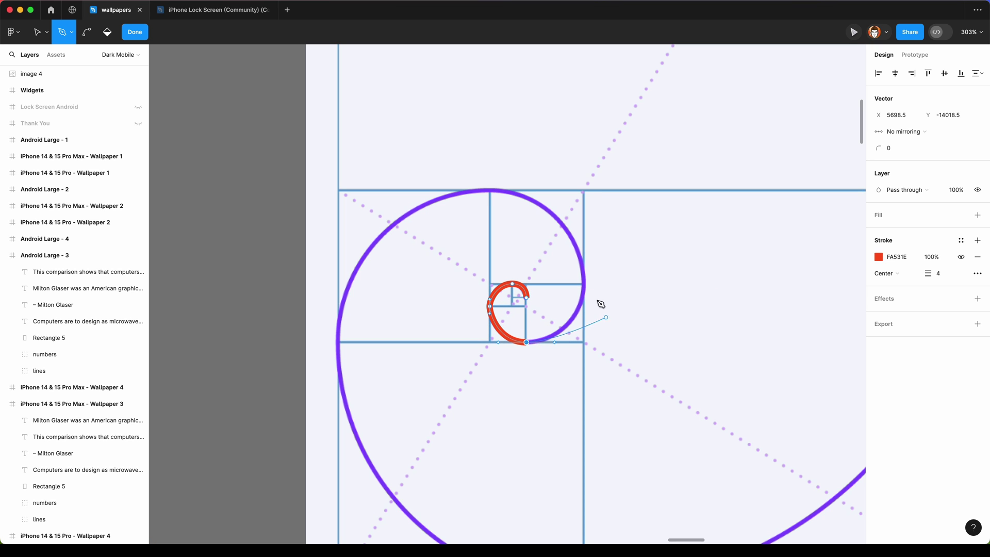
drag(583, 284, 589, 262)
drag(490, 189, 421, 190)
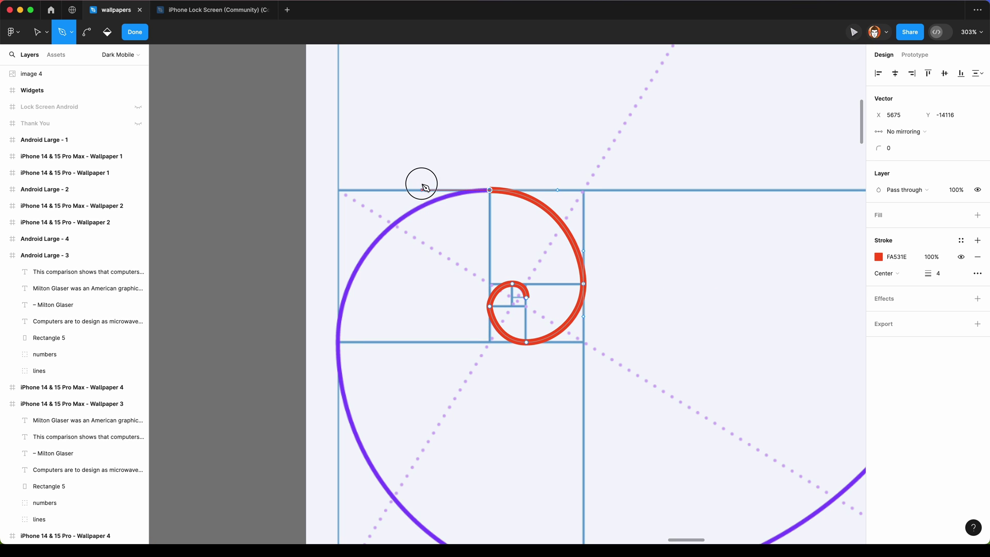
drag(341, 345, 333, 435)
scroll(541, 480, down, 3)
drag(582, 485, 758, 490)
scroll(526, 420, down, 2)
scroll(525, 419, down, 5)
drag(776, 253, 775, 86)
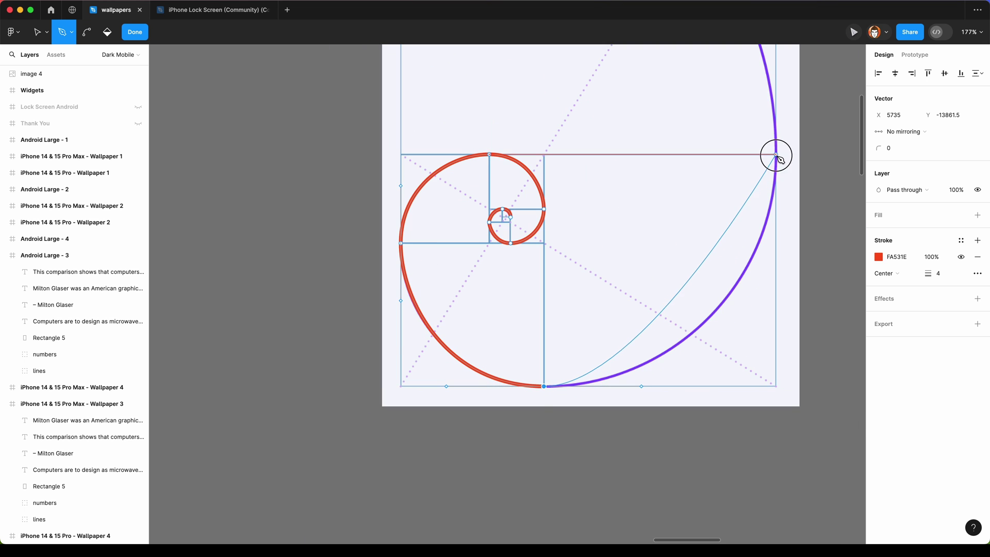
scroll(731, 90, up, 3)
scroll(729, 104, up, 2)
drag(400, 139, 222, 147)
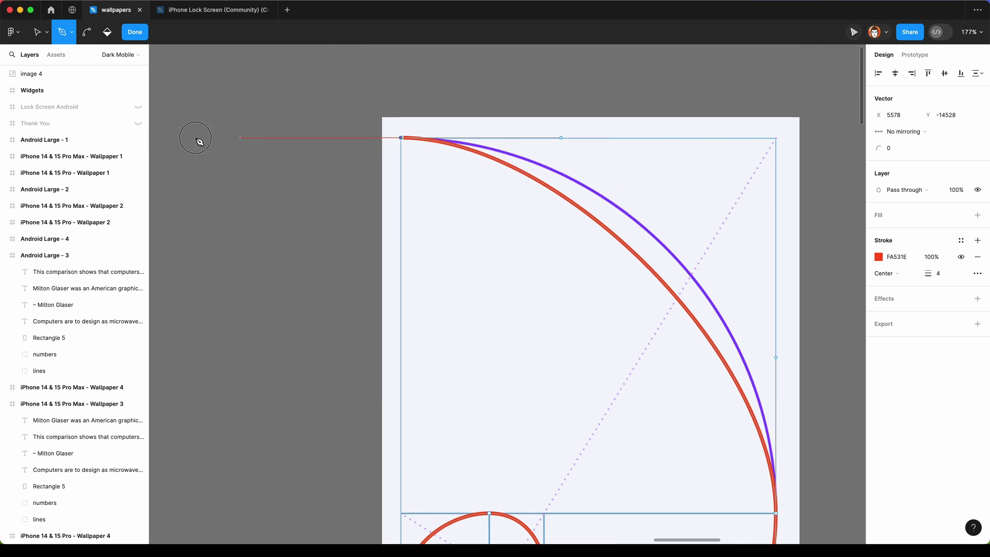
scroll(380, 199, down, 3)
scroll(380, 199, down, 3)
key(Escape)
key(Escape)
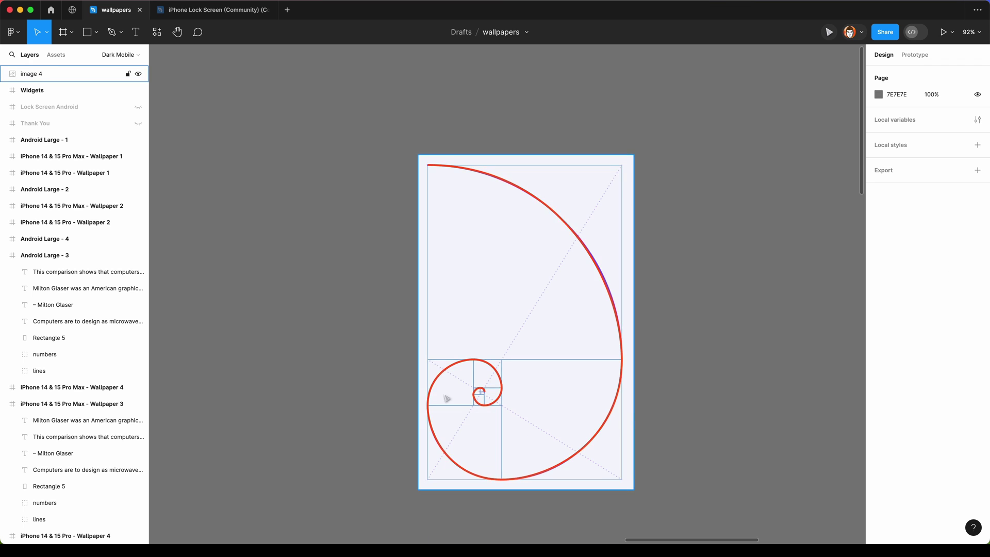
scroll(447, 398, down, 5)
scroll(479, 399, down, 2)
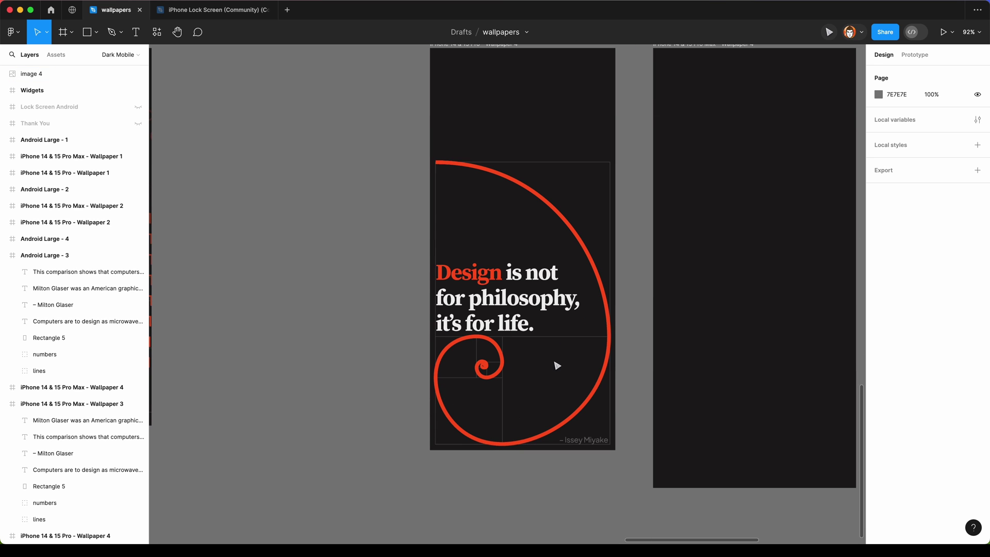
- Resize Vector 4 to about 369×597 so it fits inside the wallpaper
click(612, 337)
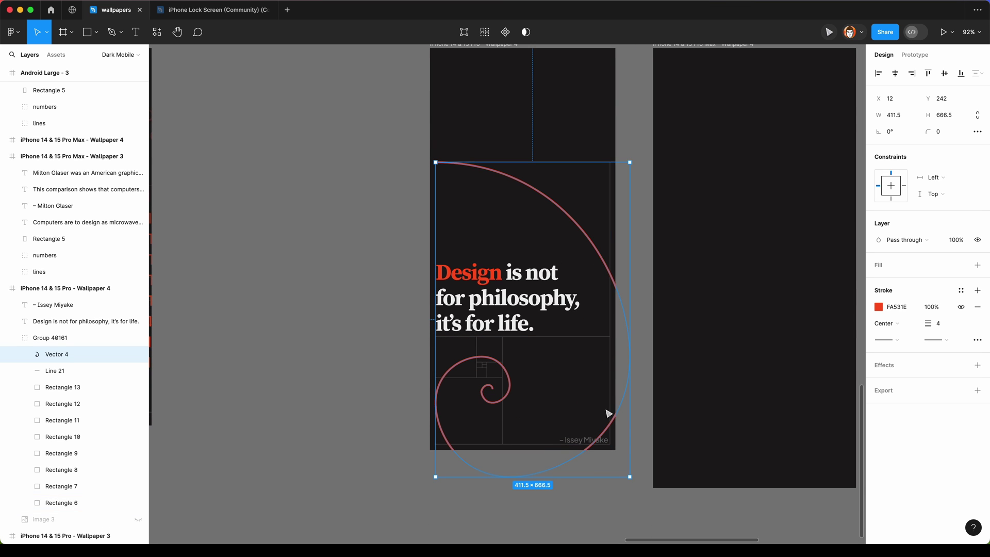
drag(628, 477, 604, 443)
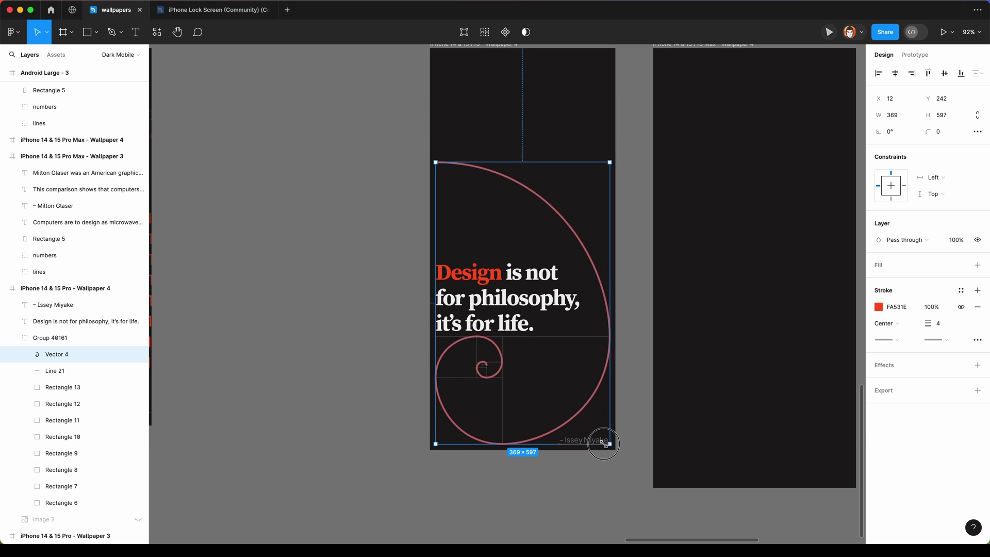
click(618, 479)
scroll(618, 480, down, 2)
scroll(618, 480, down, 3)
scroll(581, 468, up, 2)
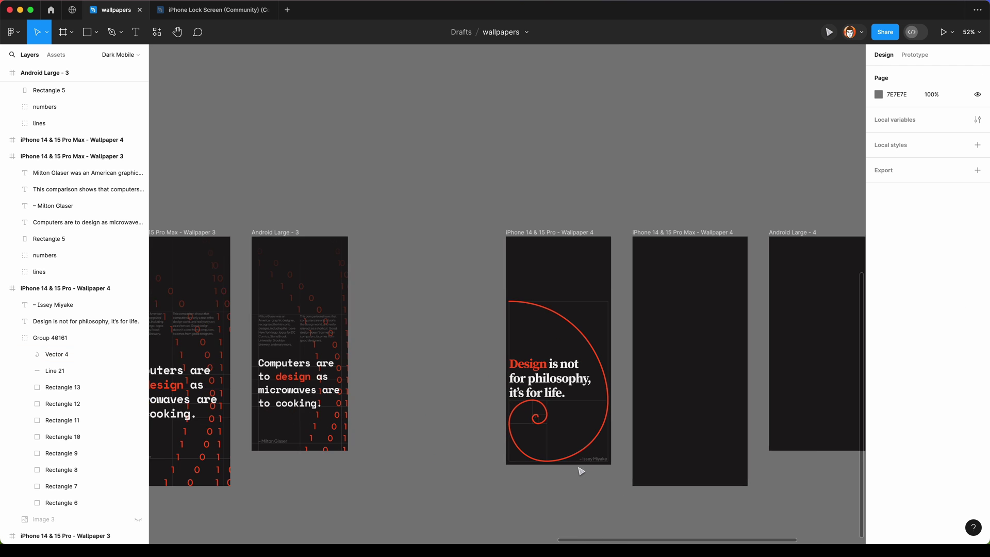
scroll(581, 469, up, 2)
- Check the quote and Issey Miyake credit text layers
click(559, 313)
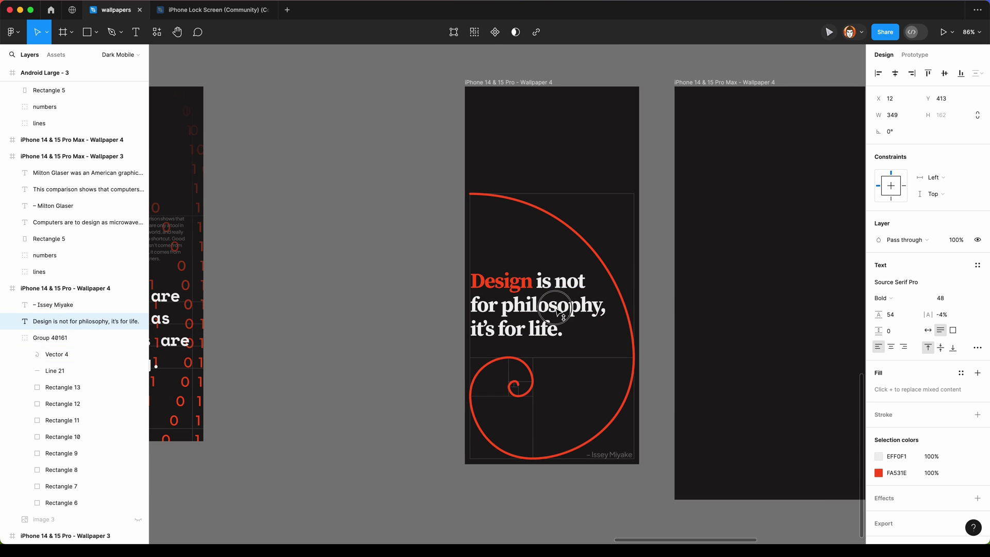
key(Escape)
scroll(558, 313, right, 3)
scroll(479, 412, down, 2)
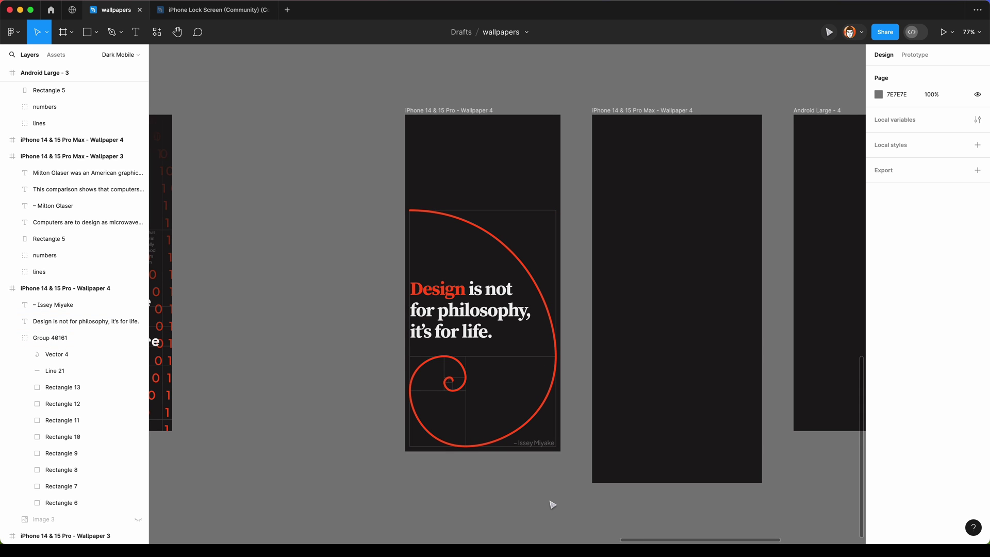
scroll(471, 357, up, 1)
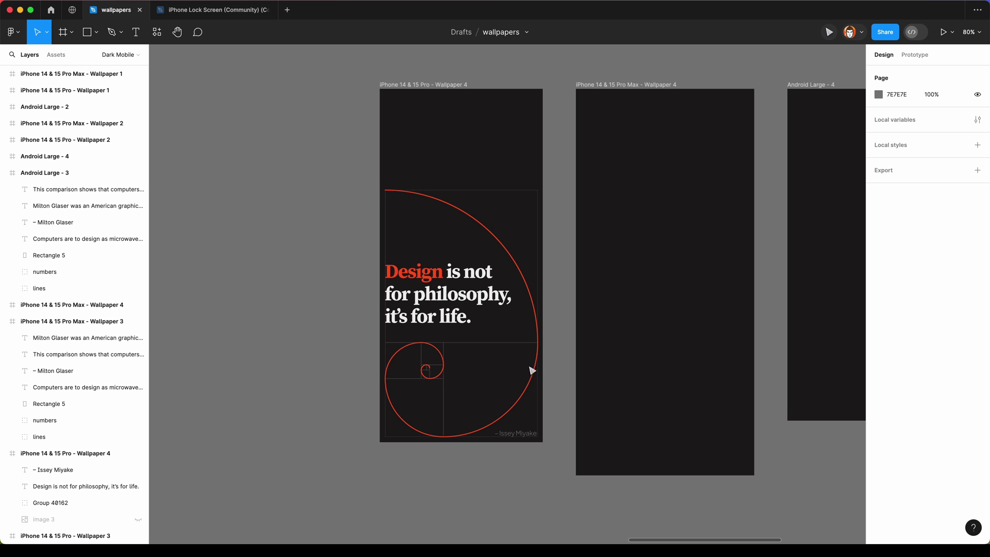
scroll(501, 422, up, 5)
click(536, 452)
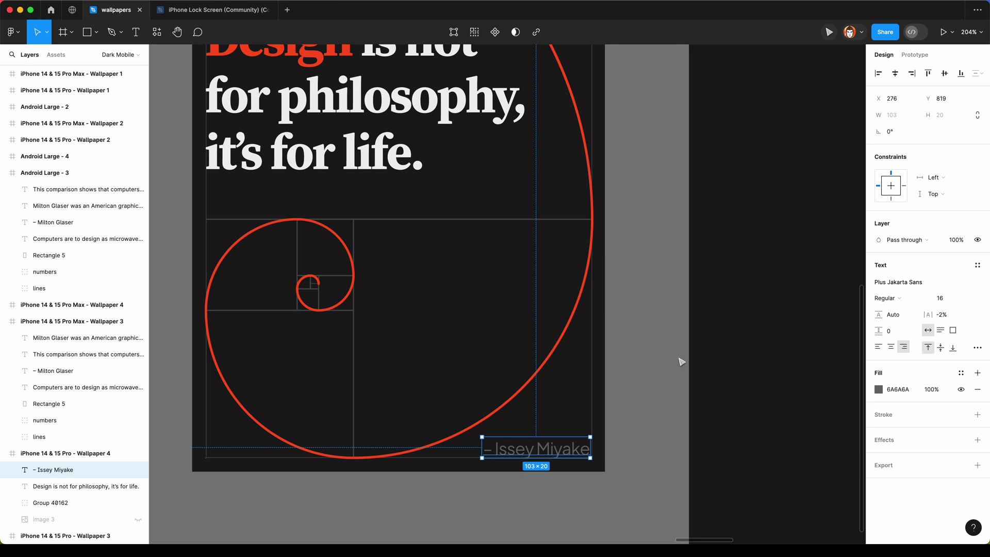
click(653, 369)
scroll(596, 436, down, 2)
scroll(301, 466, down, 5)
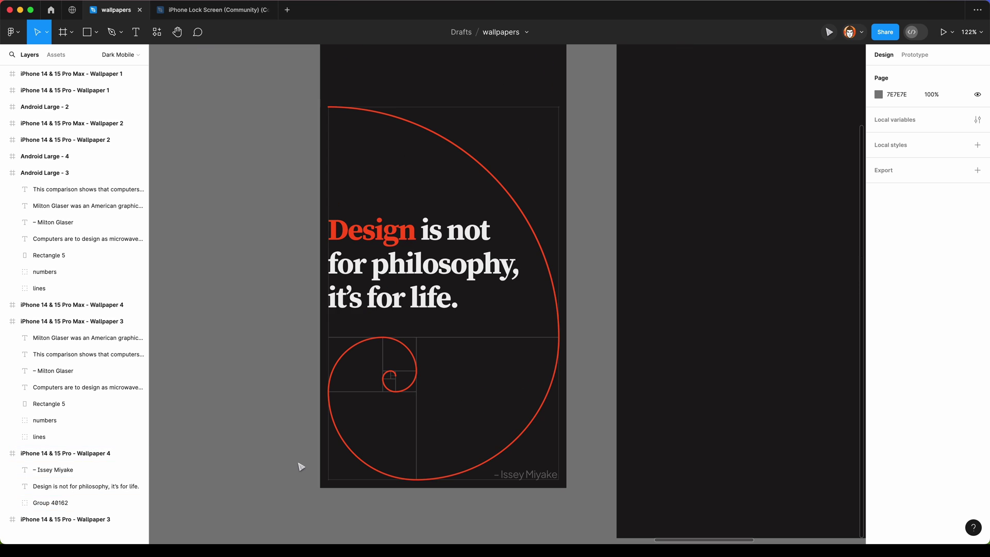
key(p)
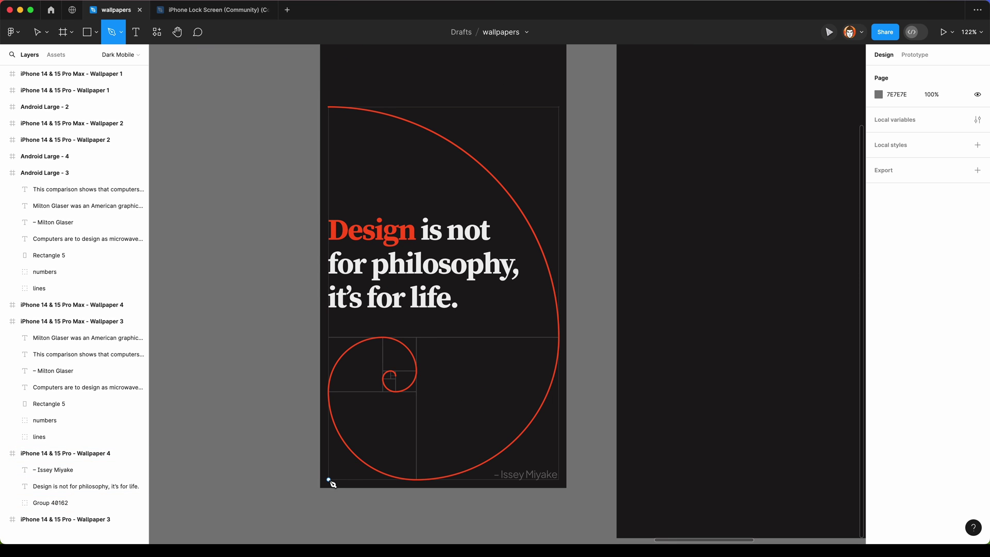
- Draw a straight line from the grid's bottom-left corner to its top-right corner
click(329, 480)
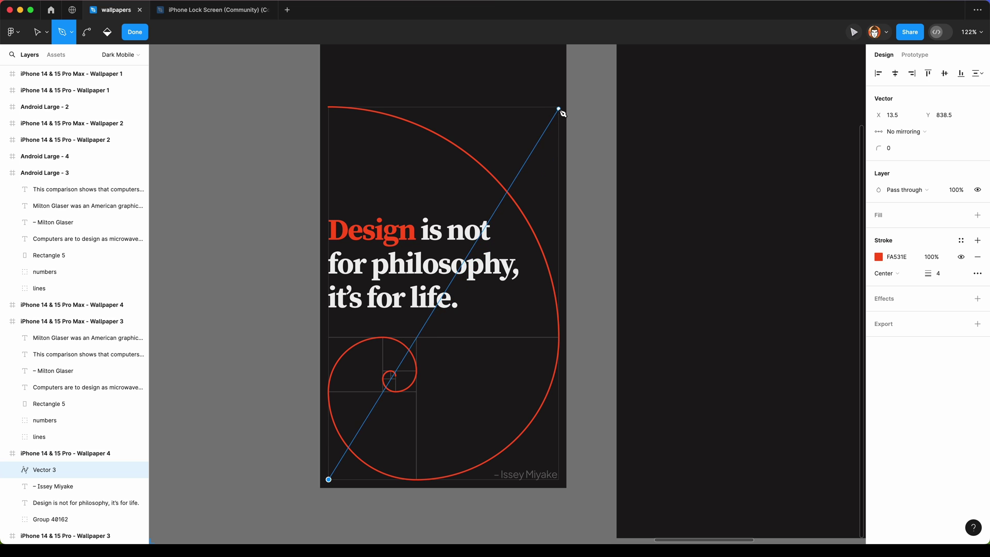
scroll(563, 112, up, 2)
scroll(564, 163, up, 5)
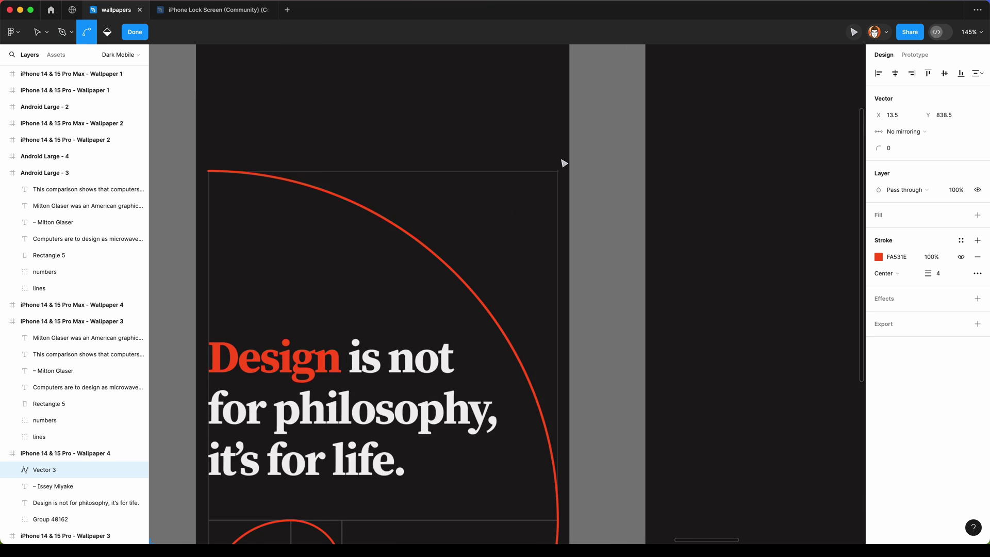
scroll(564, 164, up, 5)
click(556, 182)
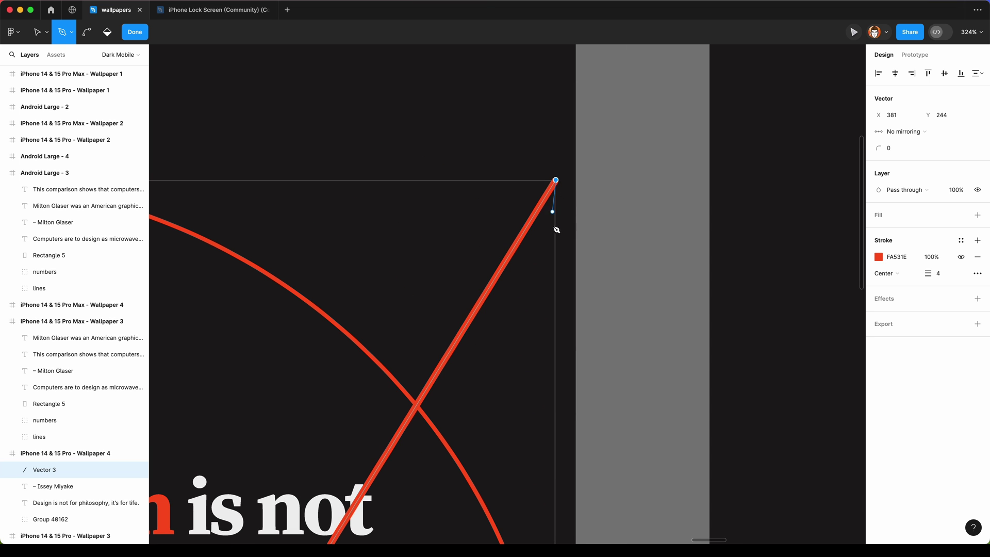
scroll(554, 229, down, 3)
scroll(555, 228, down, 4)
scroll(545, 266, down, 3)
key(Escape)
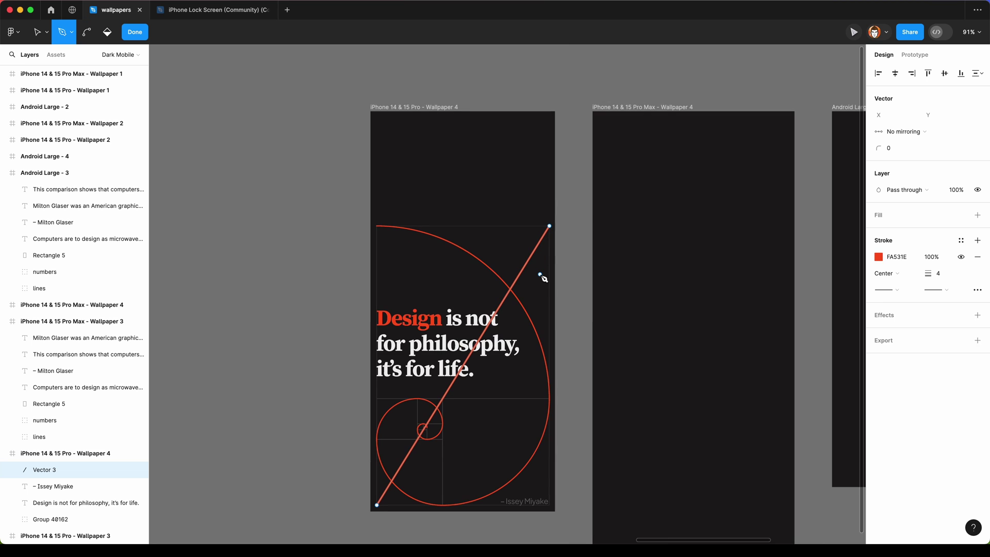
key(Escape)
scroll(541, 271, down, 4)
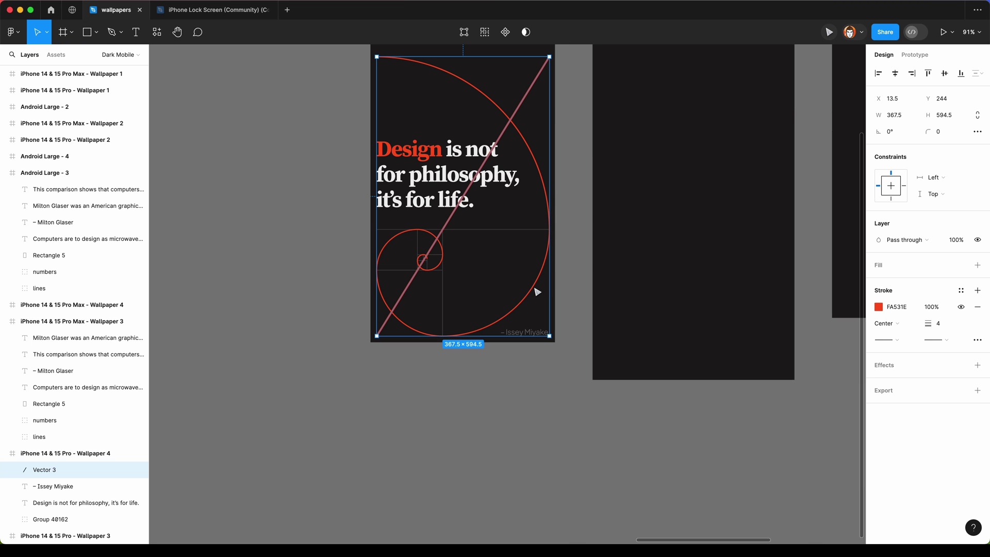
- Keep the line's start cap set to None
click(896, 343)
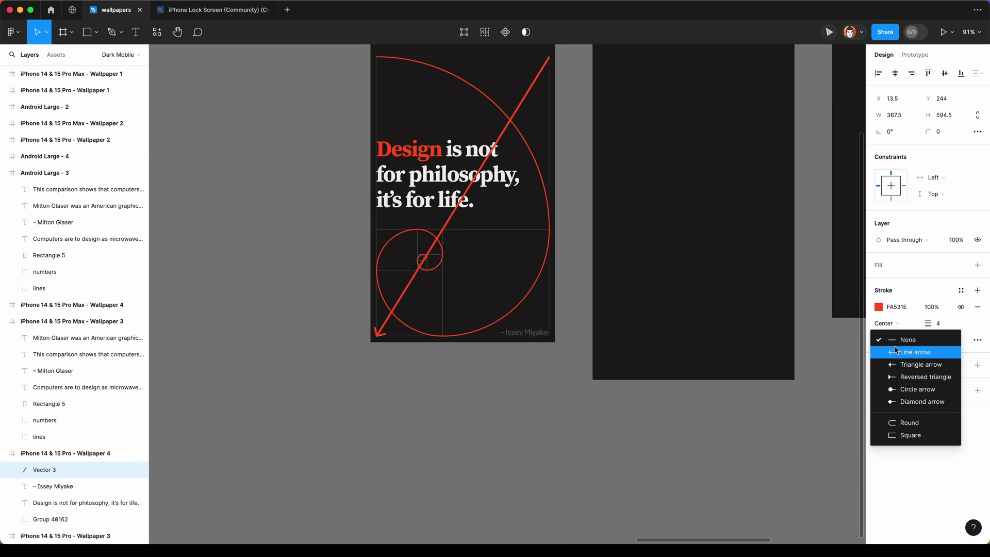
click(901, 340)
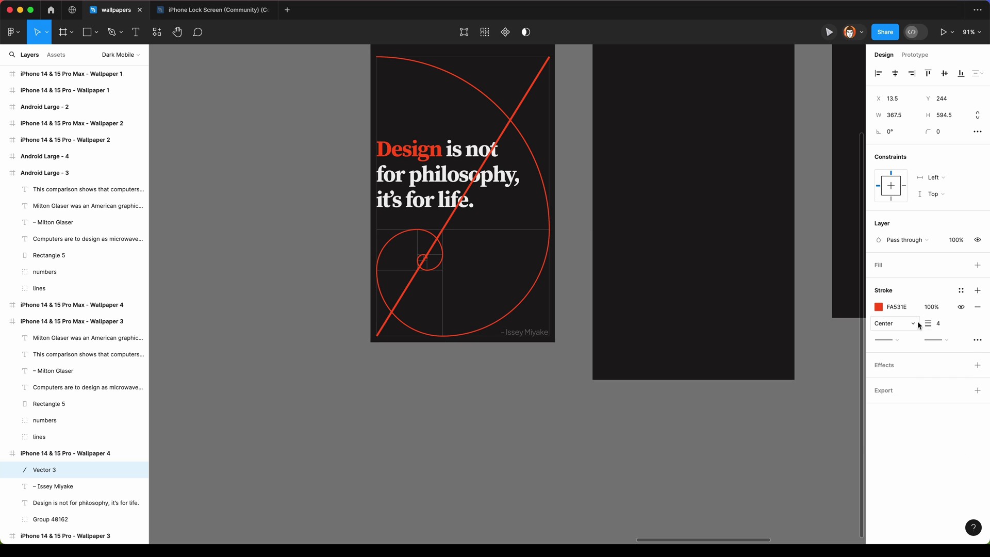
click(979, 341)
- Make the line a white dashed stroke with dash 2, weight 2 and round caps
click(841, 370)
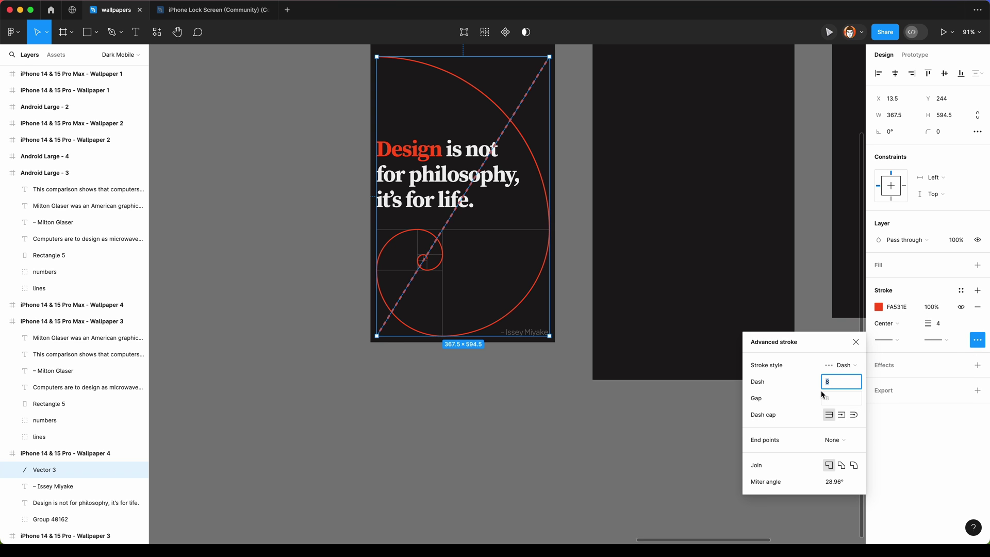
text(2)
key(Return)
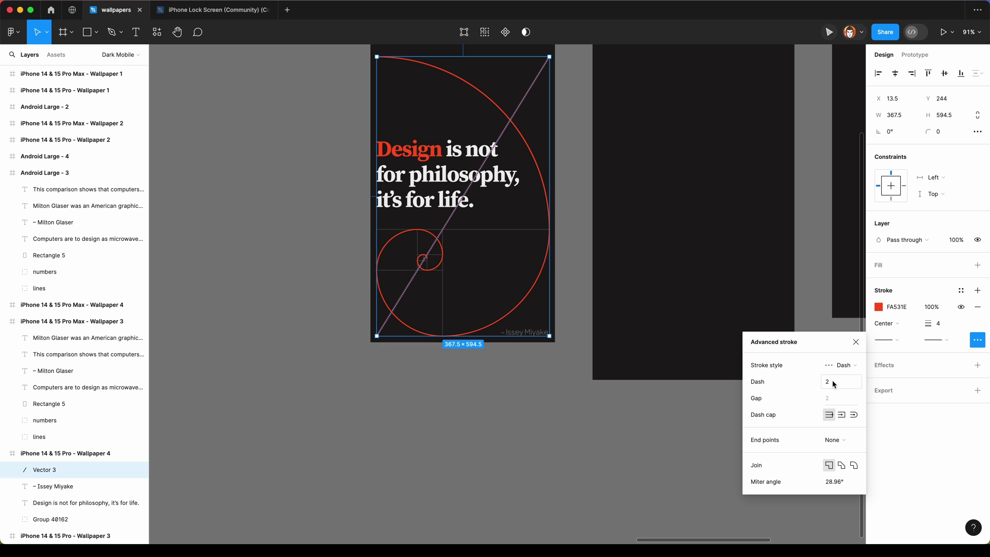
key(Return)
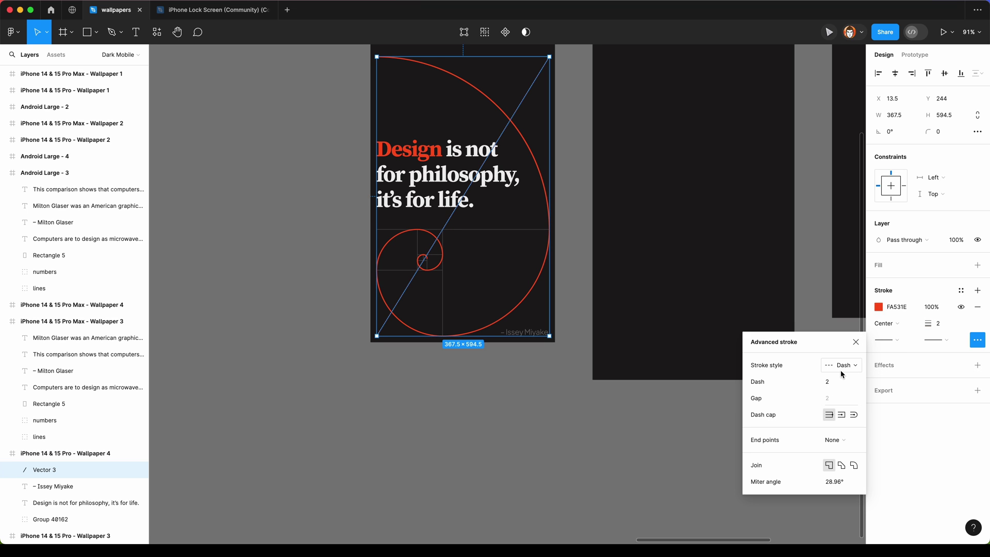
click(851, 420)
click(901, 310)
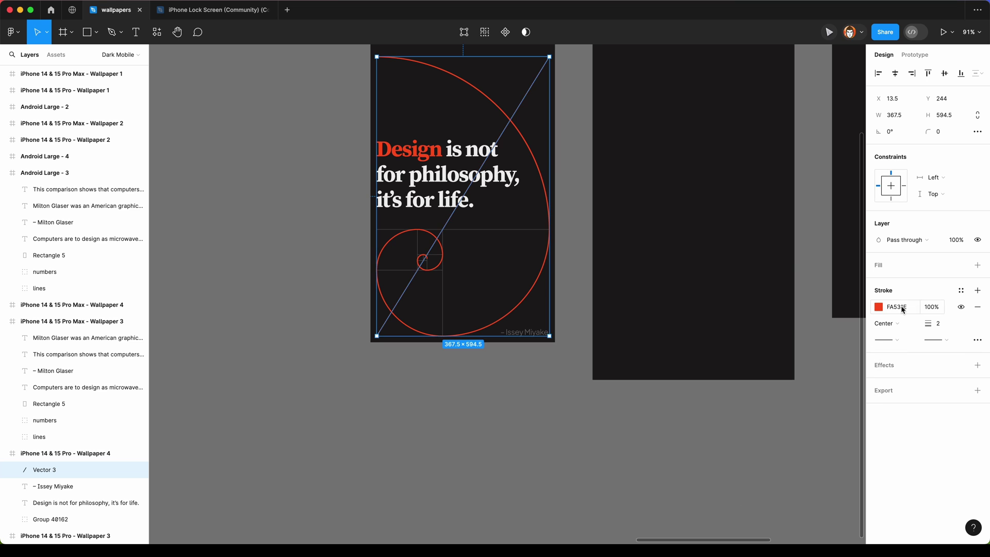
text(FFFFFF)
click(879, 308)
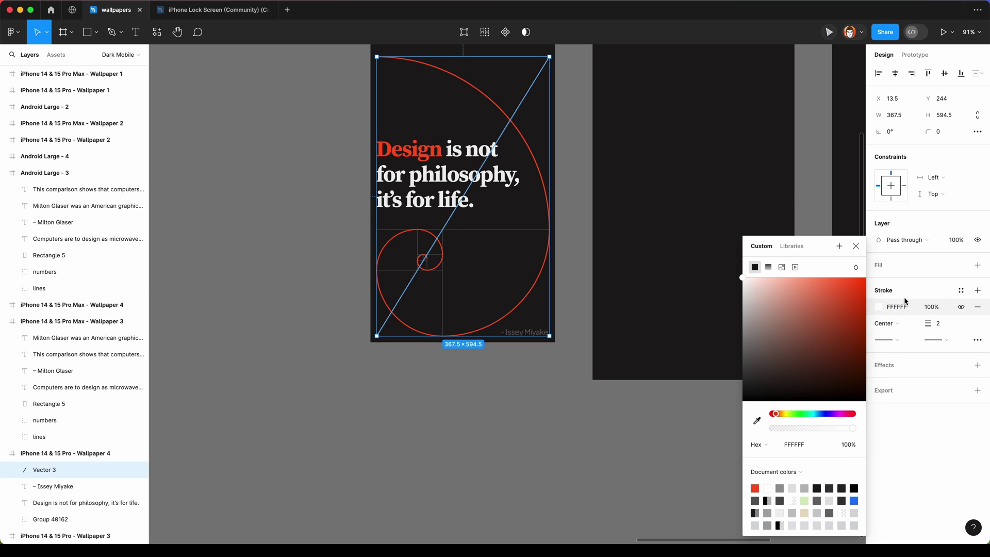
- Widen the dash gap to 8 and preview the dashed line
click(977, 340)
text(4)
key(Return)
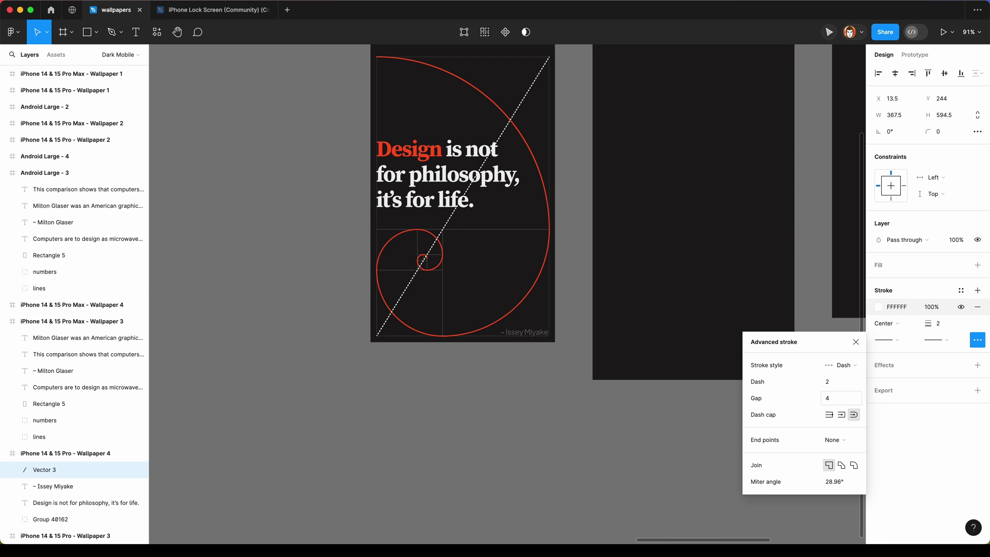
click(835, 398)
text(8)
key(Return)
click(855, 342)
click(595, 400)
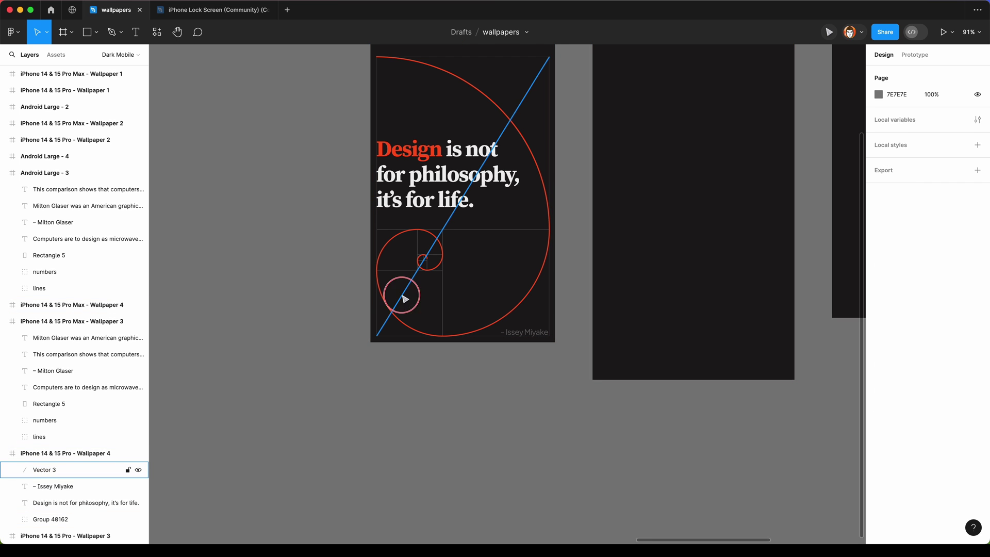
click(404, 295)
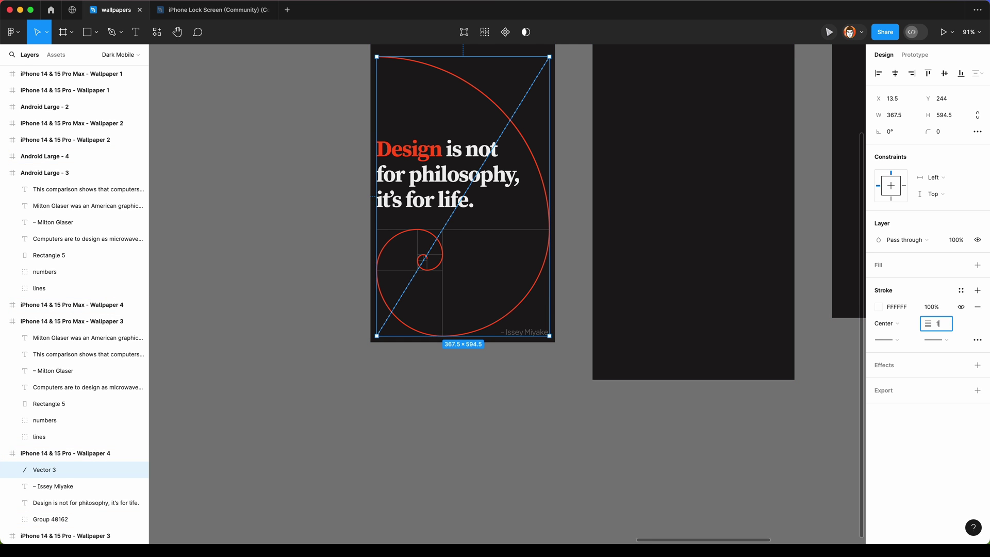
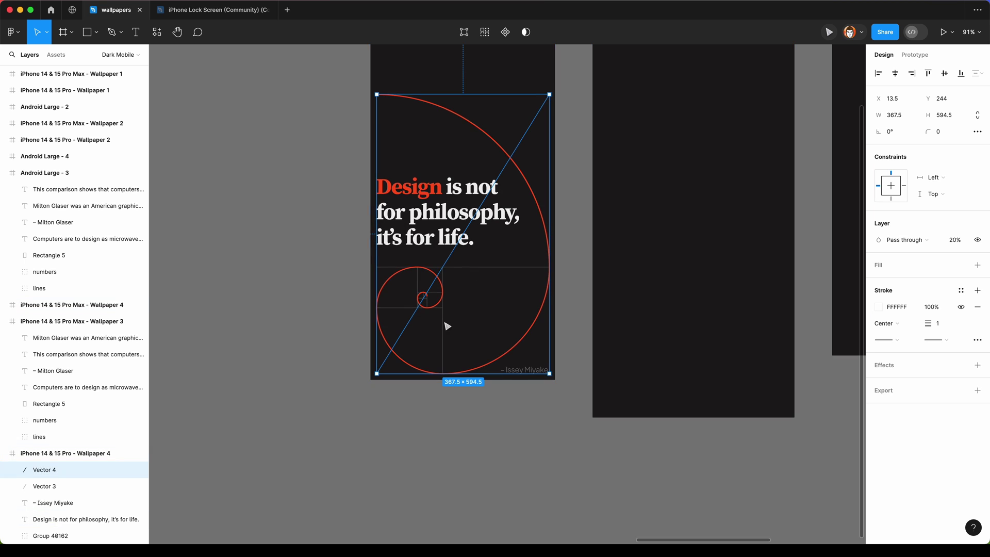
scroll(446, 326, up, 3)
scroll(448, 322, up, 3)
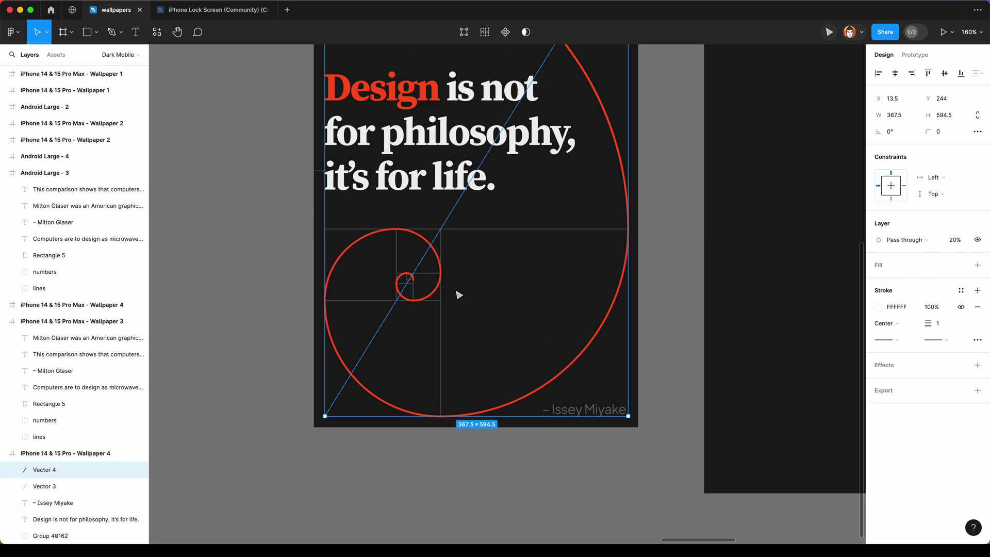
- Reshape Vector 4 to run from the left edge above the small spiral to the bottom-right corner
key(Return)
scroll(581, 122, up, 3)
scroll(605, 118, up, 3)
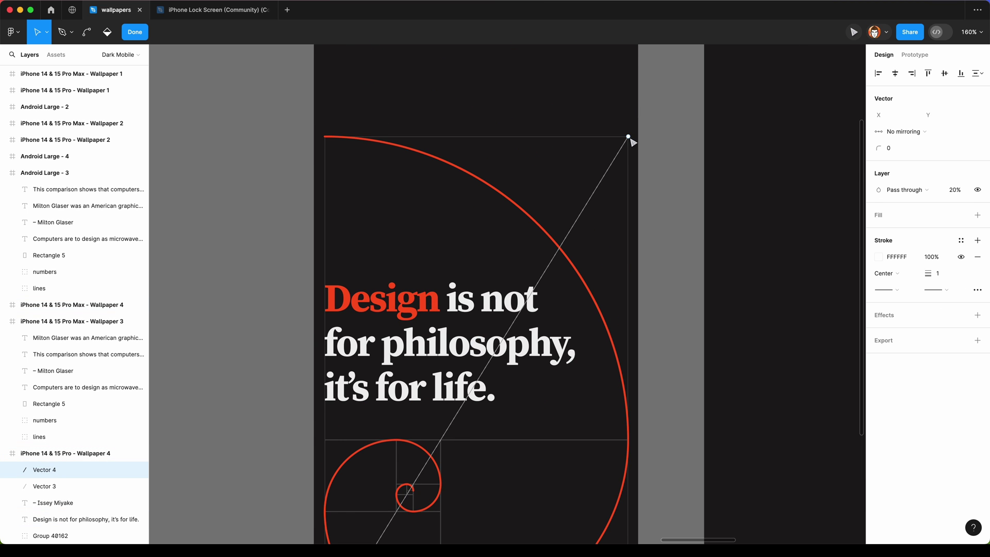
mouse_move(628, 138)
mouse_down()
mouse_move(615, 495)
mouse_move(627, 411)
mouse_up()
scroll(615, 499, down, 5)
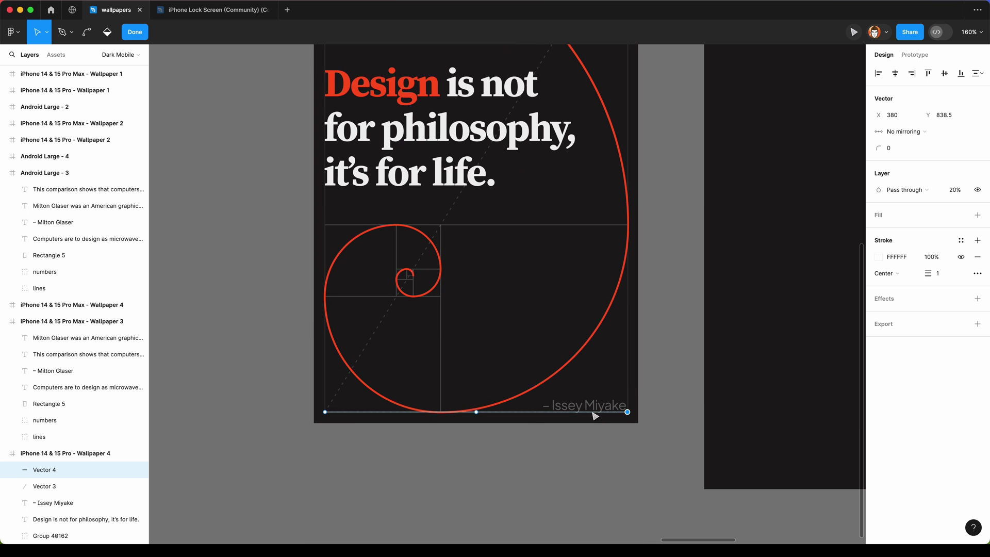
drag(326, 412, 326, 226)
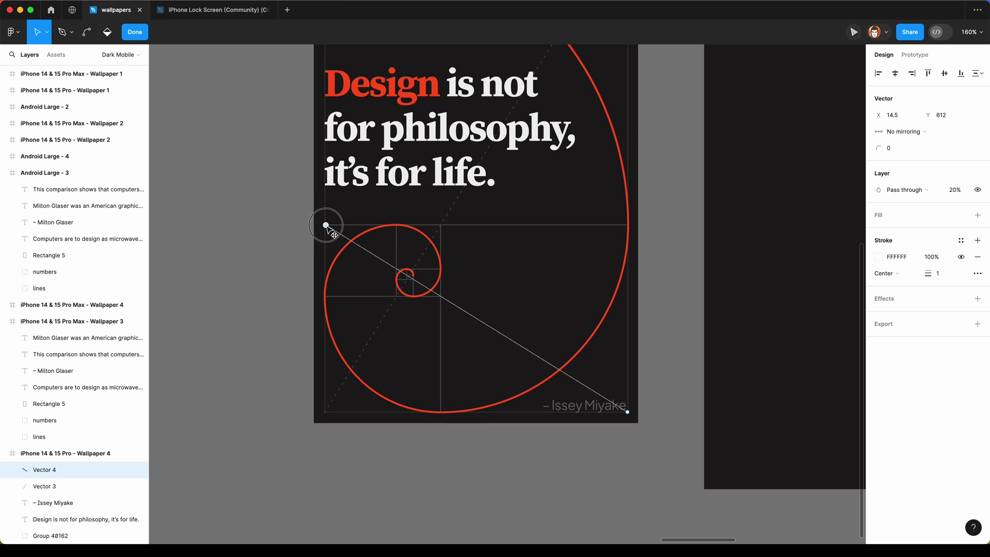
click(330, 263)
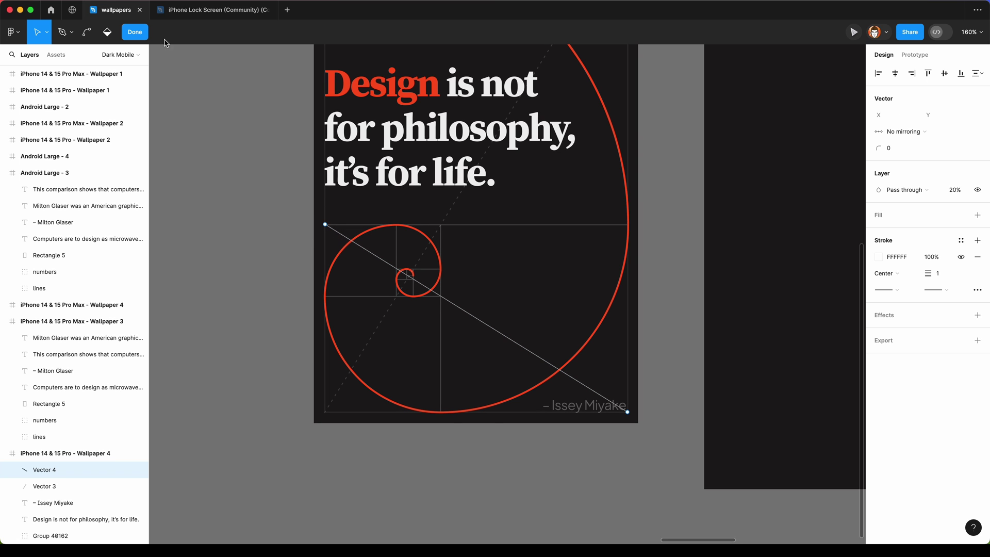
click(138, 34)
click(207, 131)
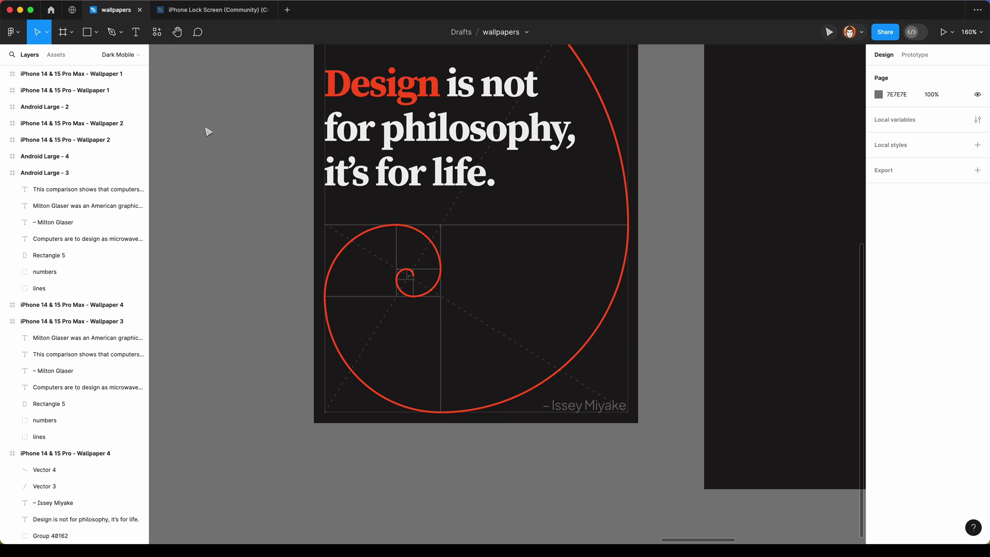
scroll(208, 154, down, 5)
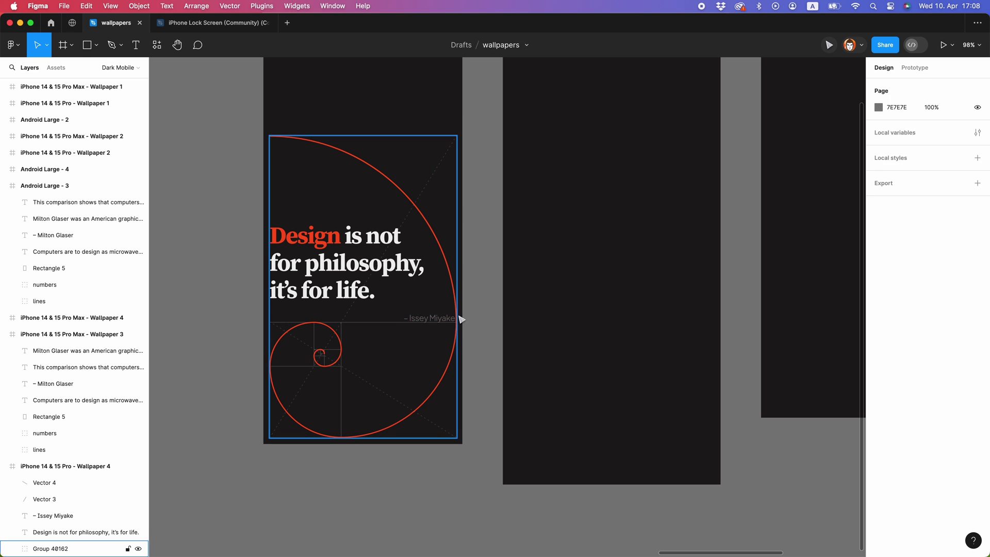
- Nudge the Issey Miyake credit slightly left of its position
drag(455, 318, 449, 318)
scroll(494, 344, up, 2)
click(490, 345)
click(347, 313)
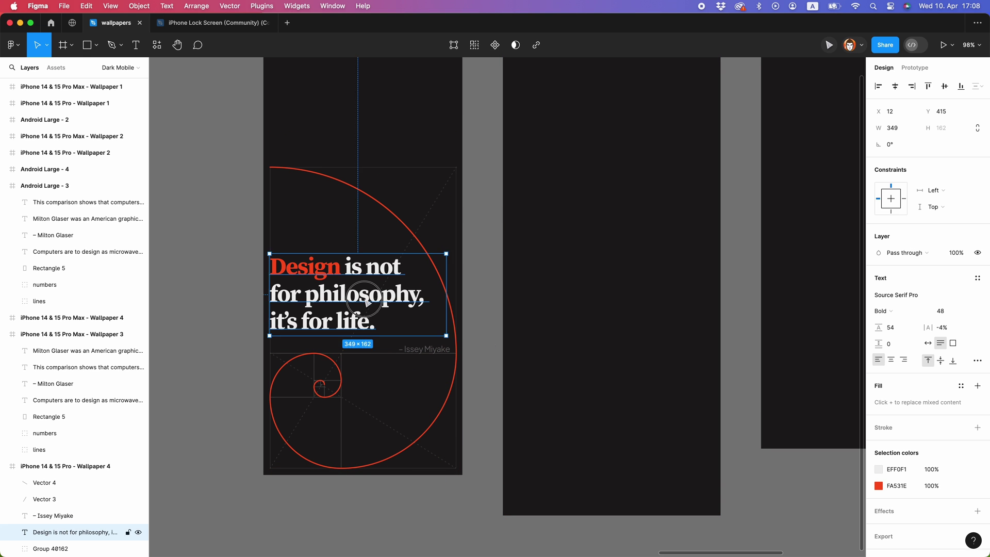
scroll(290, 306, up, 5)
scroll(291, 275, down, 5)
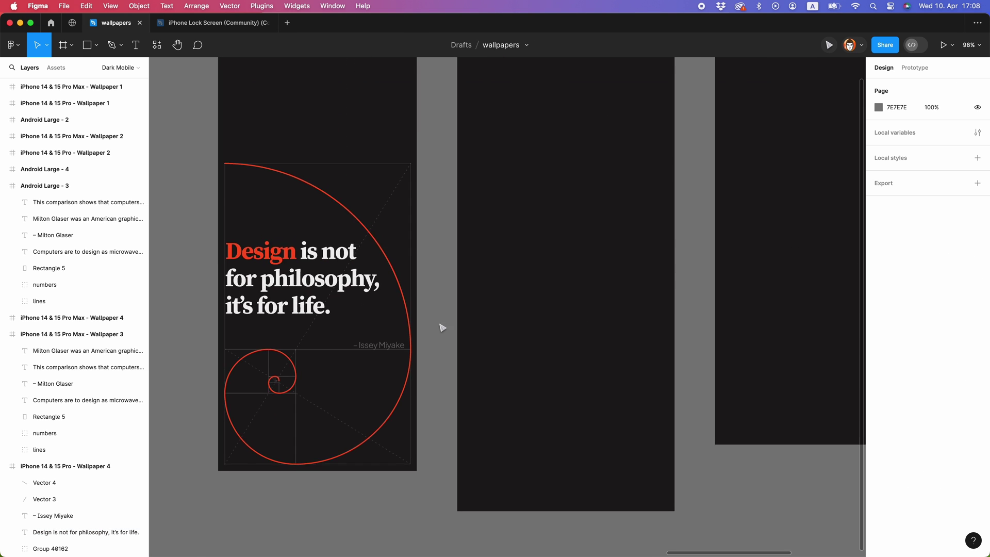
key(Escape)
- Re-export Wallpaper 4, replacing the old file, and use it as the Widgets mockup's image fill
click(928, 529)
click(525, 461)
scroll(552, 465, right, 5)
scroll(552, 465, right, 3)
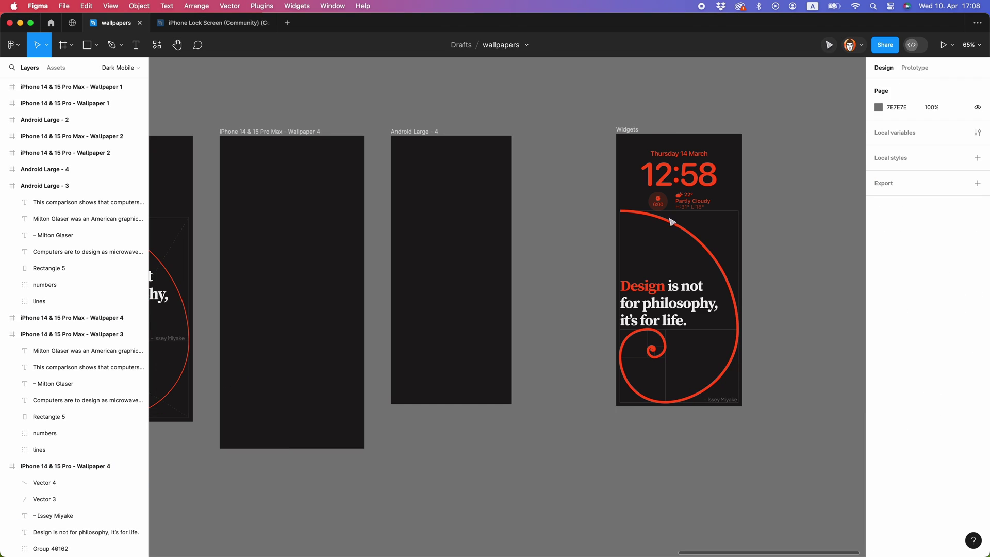
click(719, 371)
click(878, 311)
double_click(449, 224)
scroll(844, 290, right, 3)
click(695, 292)
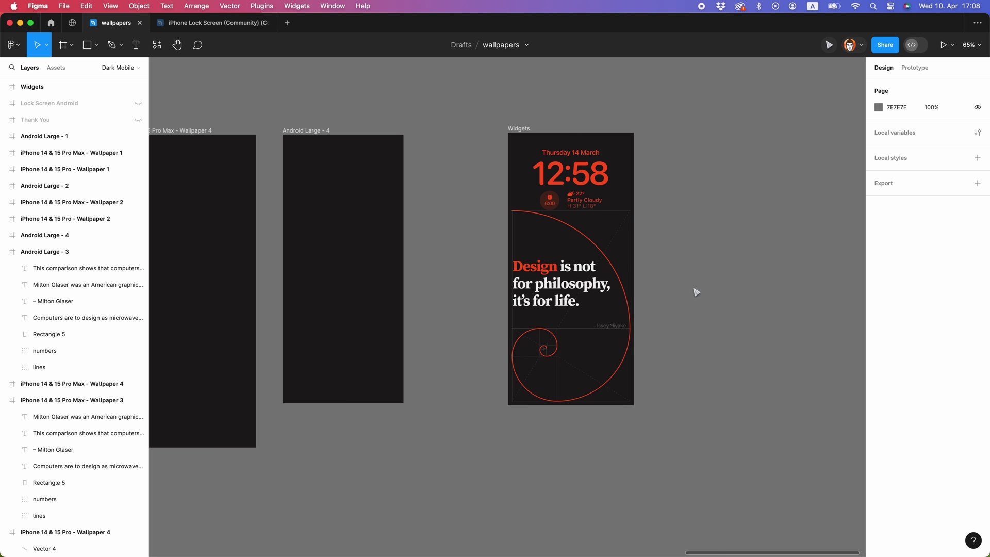
scroll(695, 292, left, 3)
scroll(797, 304, right, 2)
ctrl+scroll(506, 310, down, 1)
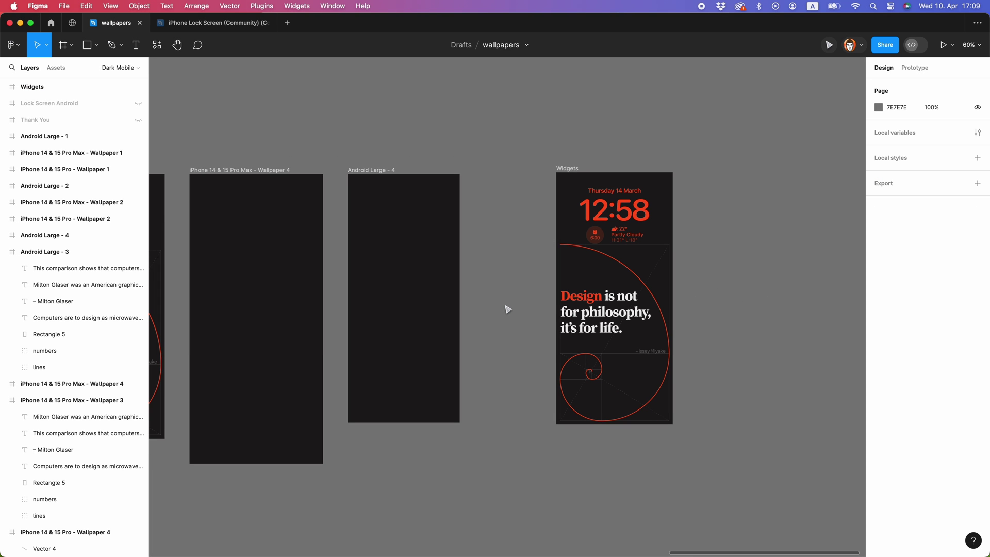
scroll(506, 309, left, 3)
scroll(375, 325, up, 5)
- Color the words 'for life' in the quote with the red swatch
click(376, 325)
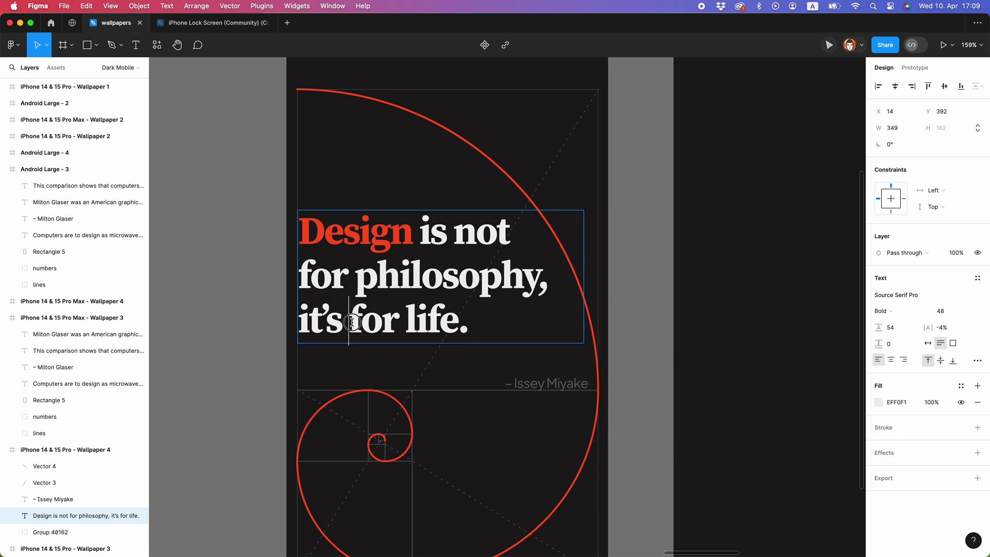
click(879, 402)
click(755, 501)
key(Escape)
ctrl+scroll(454, 349, down, 4)
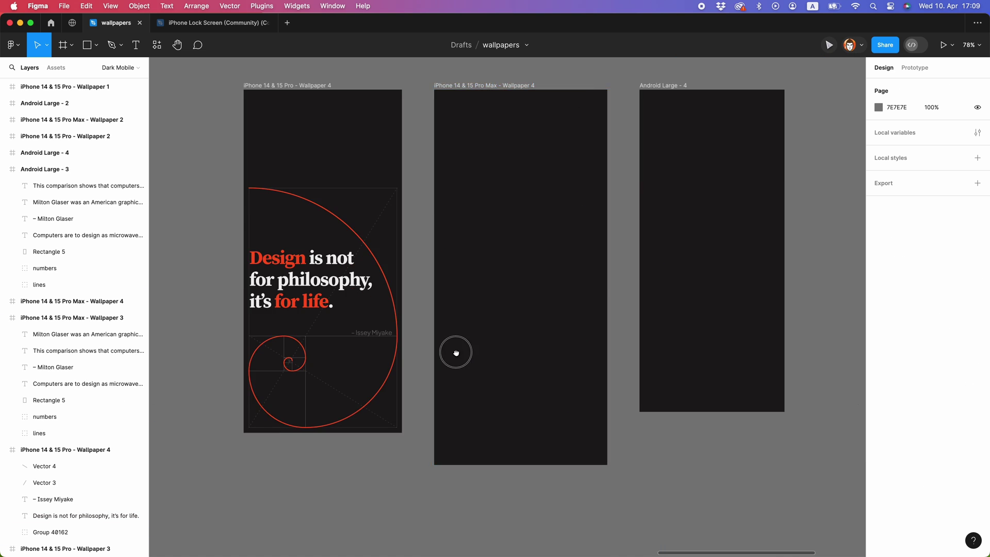
- Export the Wallpaper 4 frame as PNG, replacing the earlier exported file
click(294, 184)
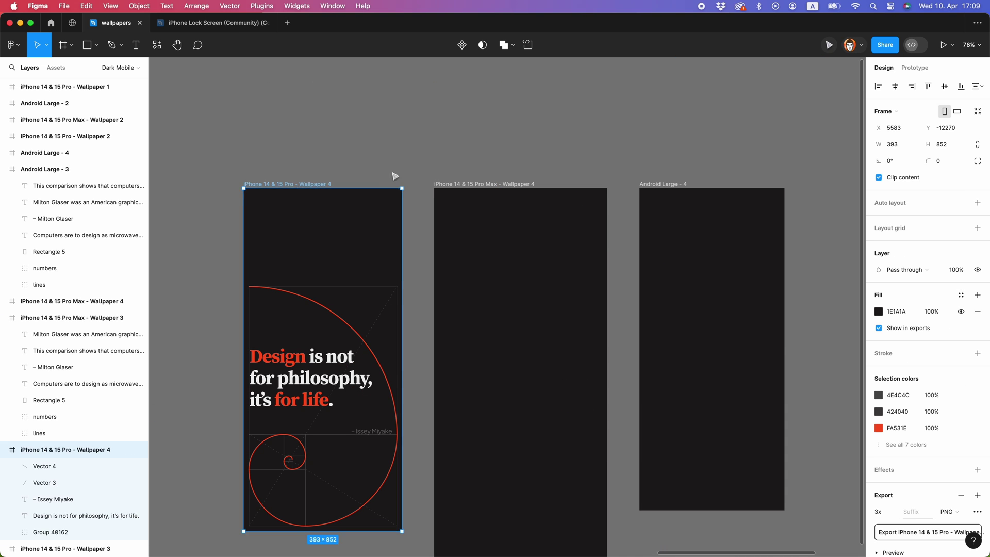
click(411, 259)
scroll(373, 169, down, 3)
click(372, 168)
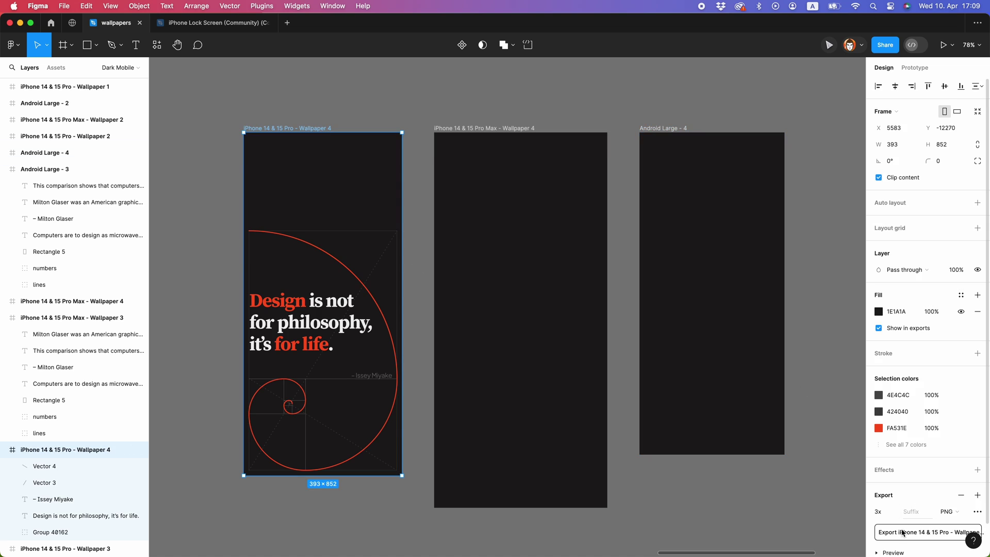
click(887, 532)
key(Return)
- Replace the Widgets lock-screen mockup's image fill with the re-exported wallpaper PNG
click(521, 340)
click(550, 238)
click(878, 311)
click(804, 410)
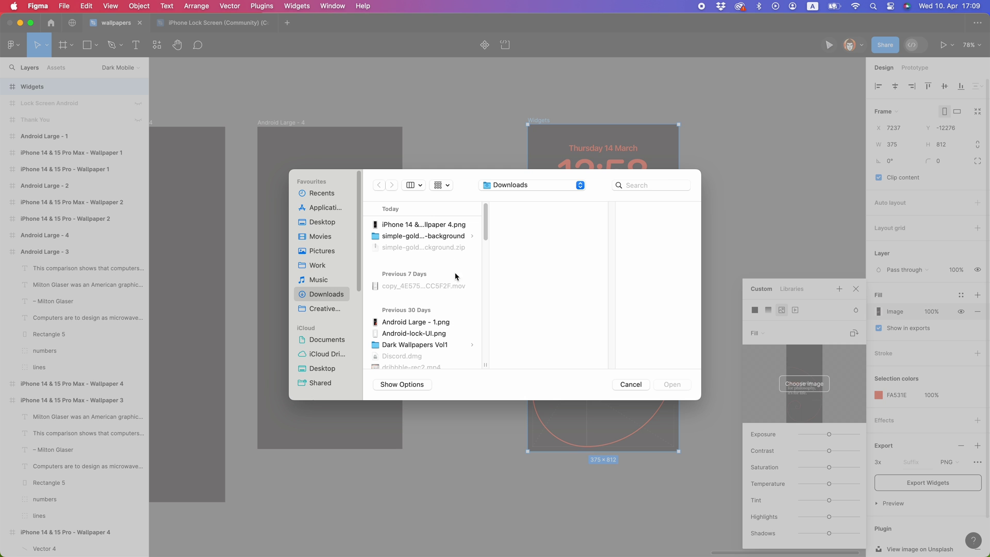
double_click(453, 214)
click(732, 301)
scroll(732, 302, up, 2)
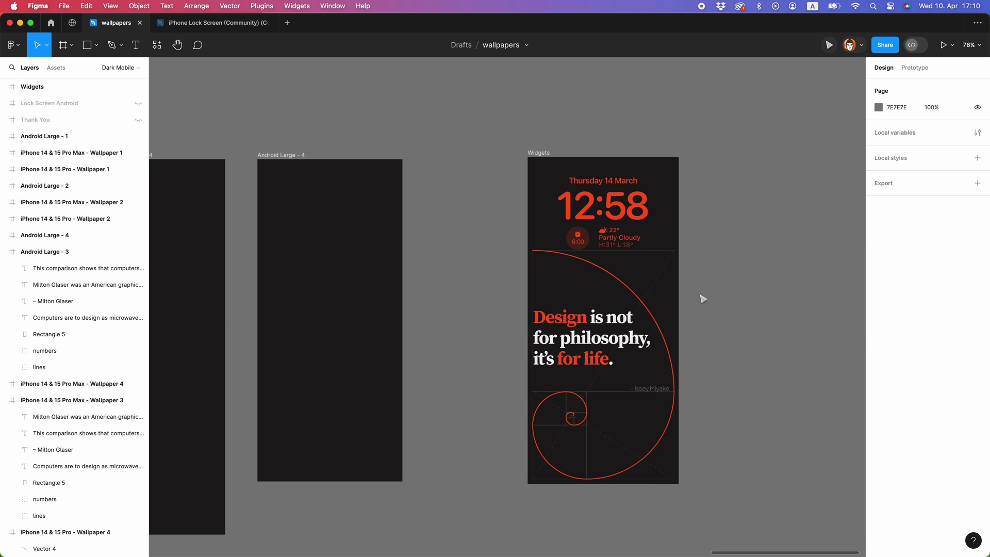
scroll(702, 298, left, 3)
scroll(588, 361, down, 3)
scroll(367, 183, up, 3)
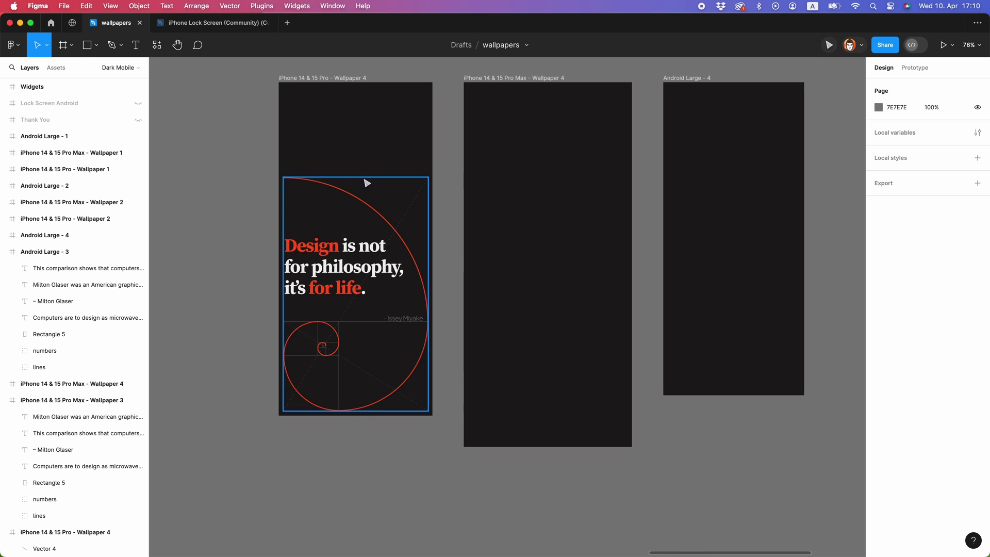
- Duplicate the quote and spiral artwork into the Pro Max and Android Large - 4 frames
mouse_move(282, 170)
mouse_down()
mouse_move(498, 97)
mouse_move(474, 294)
mouse_up()
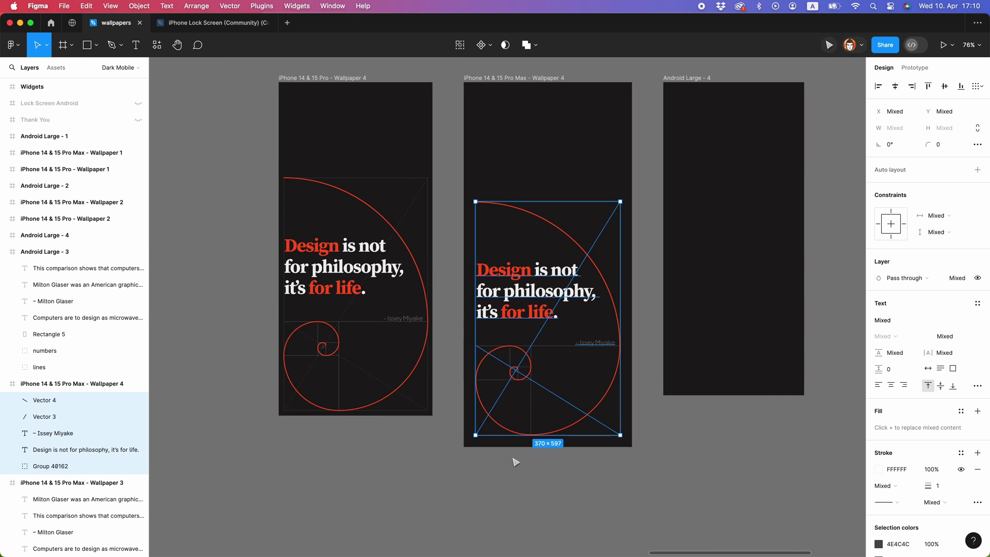
key(ctrl+c)
click(687, 77)
key(ctrl+v)
scroll(176, 274, up, 3)
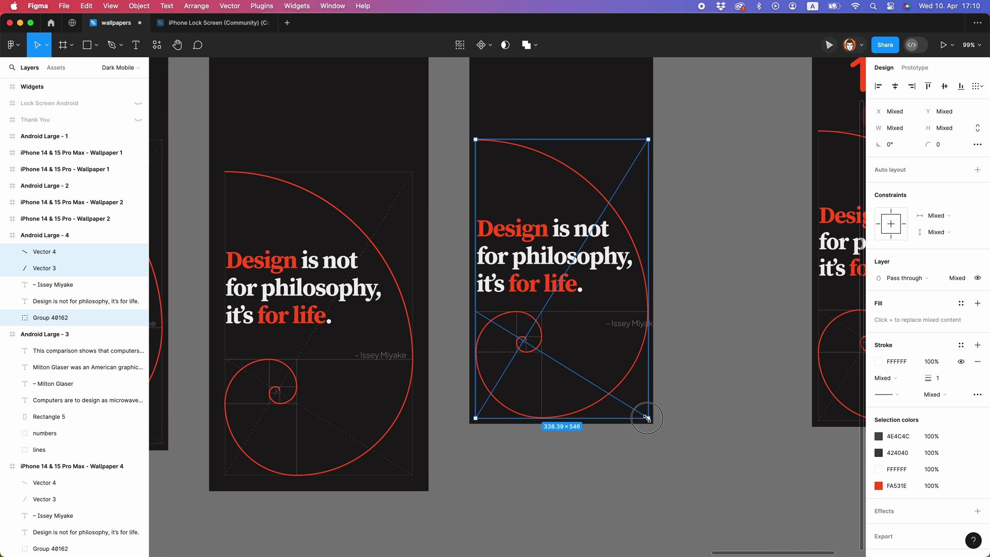
- Adjust the spiral group and credit position, then shrink the quote to 44 pt
click(650, 411)
scroll(649, 411, up, 3)
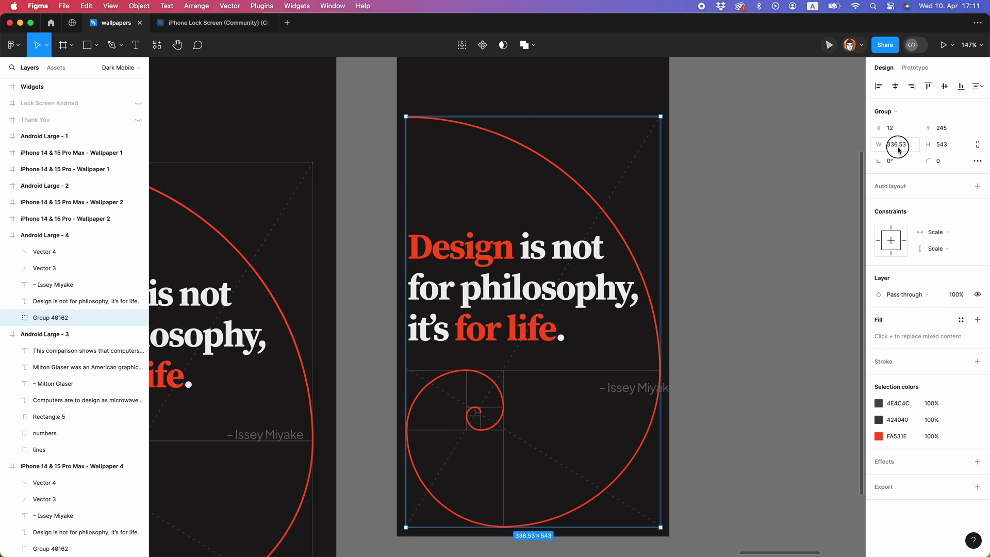
drag(636, 394, 639, 397)
key(Tab)
click(945, 313)
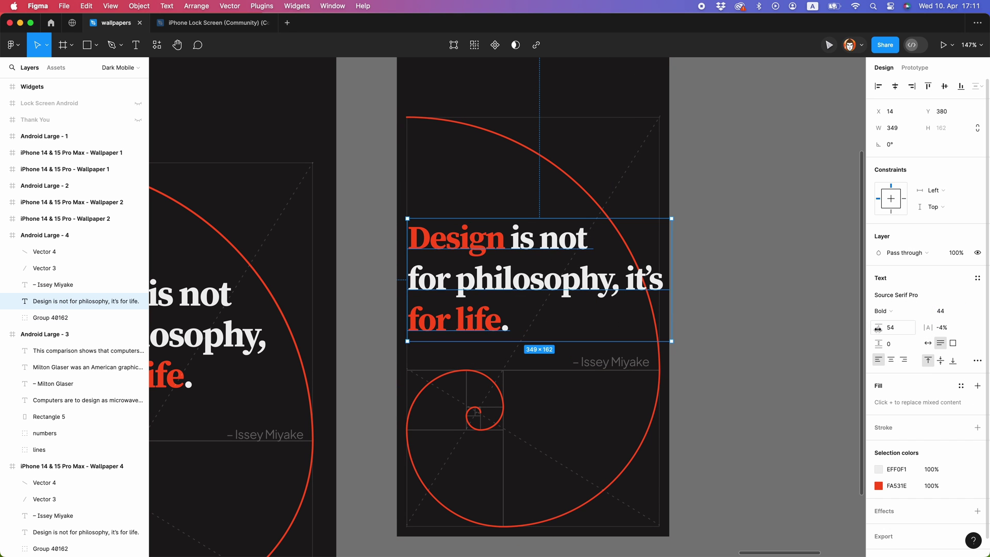